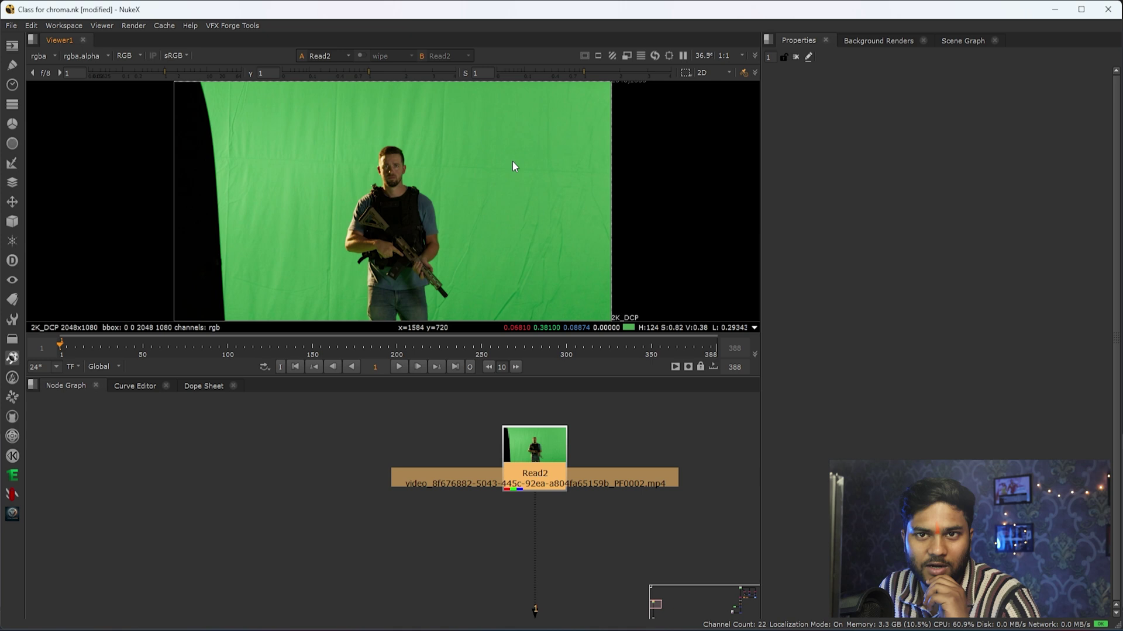
Play through the Read2 footage, return to frame 1, and centre Read2 in the graph
{"action": "left_click", "coordinate": [399, 366]}
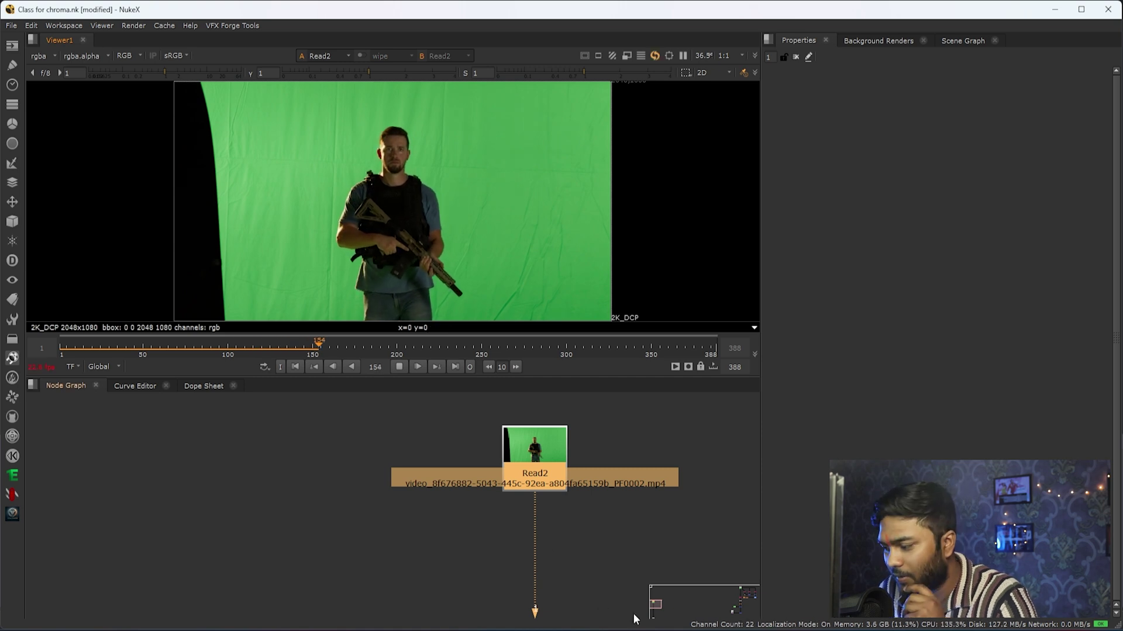
{"action": "scroll", "coordinate": [395, 202], "scroll_direction": "down", "scroll_amount": 1}
{"action": "left_click", "coordinate": [410, 369]}
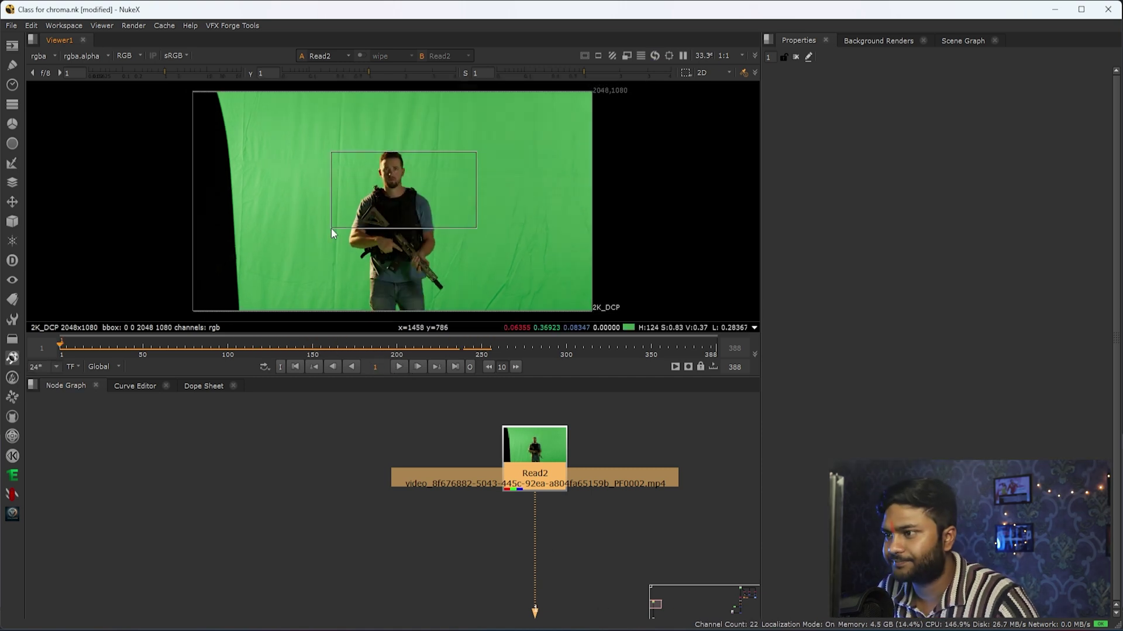
{"action": "scroll", "coordinate": [415, 443], "scroll_direction": "down", "scroll_amount": 3}
{"action": "scroll", "coordinate": [435, 504], "scroll_direction": "down", "scroll_amount": 4}
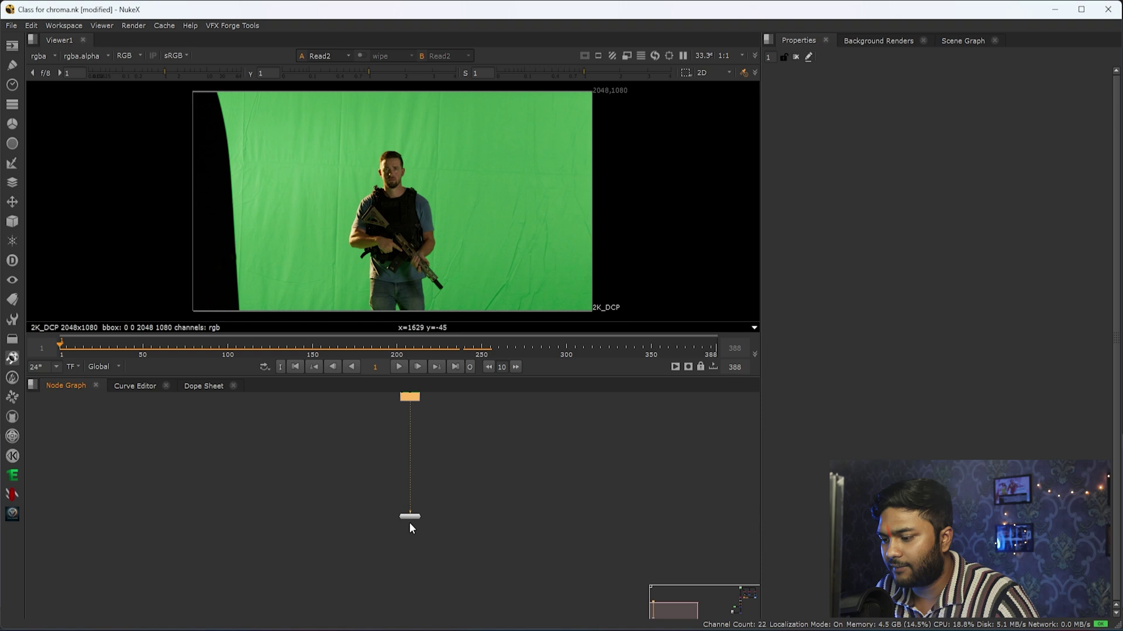
{"action": "scroll", "coordinate": [413, 489], "scroll_direction": "up", "scroll_amount": 3}
{"action": "scroll", "coordinate": [430, 479], "scroll_direction": "up", "scroll_amount": 3}
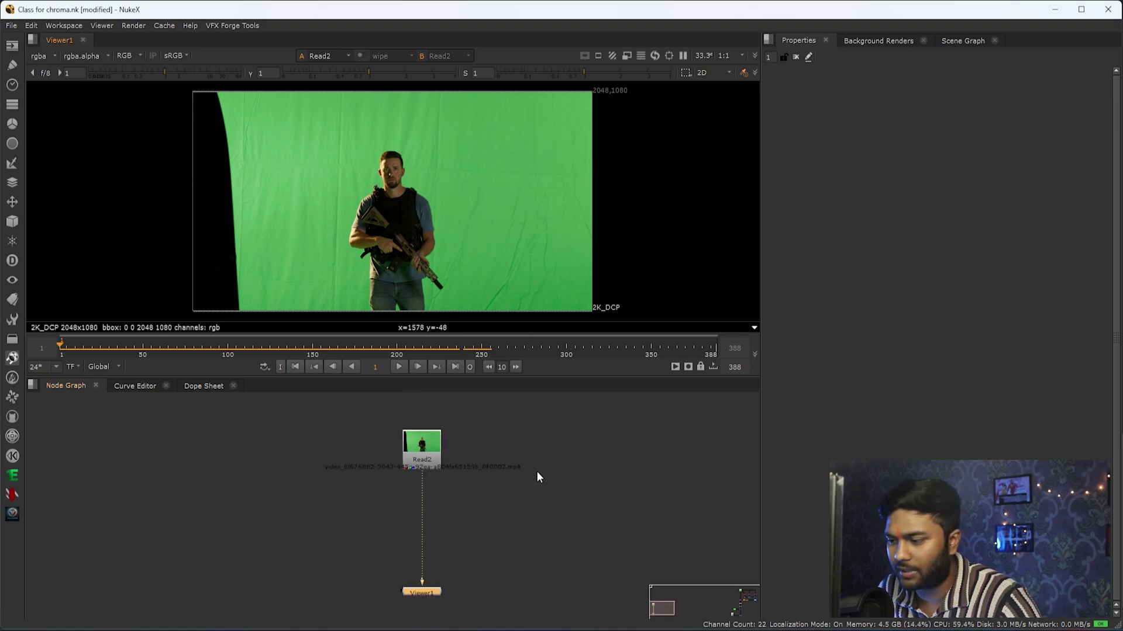
{"action": "scroll", "coordinate": [491, 477], "scroll_direction": "up", "scroll_amount": 2}
{"action": "left_click_drag", "start_coordinate": [426, 527], "coordinate": [503, 567]}
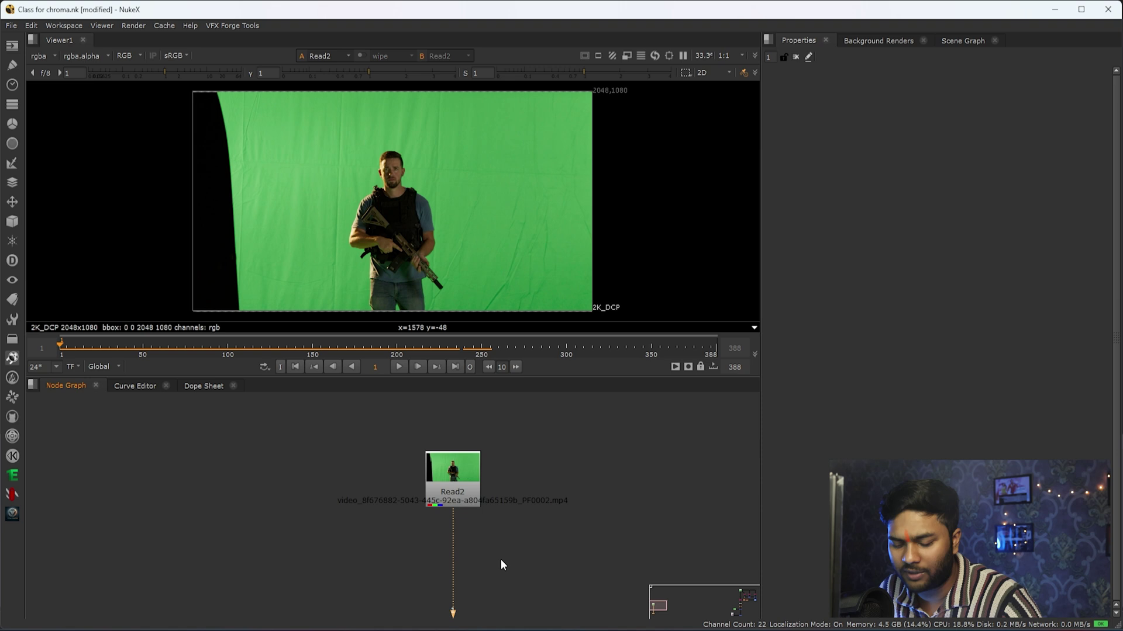
Add a Reduce Noise v4 node under Read2 and build an automatic noise profile
{"action": "key", "text": "Tab"}
{"action": "type", "text": "redu"}
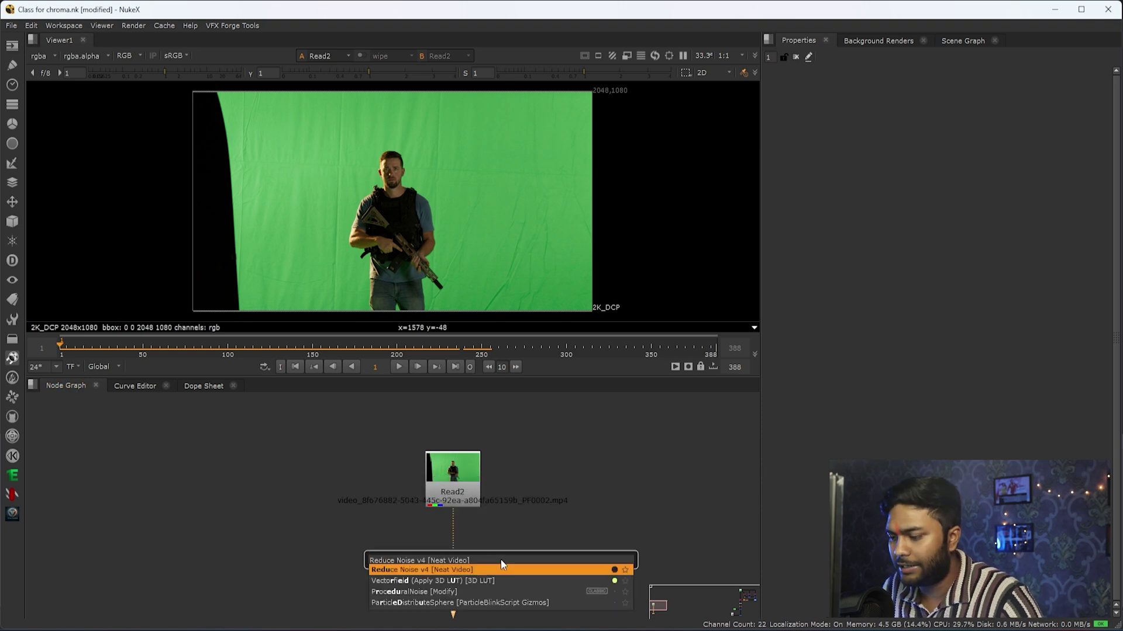
{"action": "key", "text": "Return"}
{"action": "scroll", "coordinate": [509, 599], "scroll_direction": "up", "scroll_amount": 4}
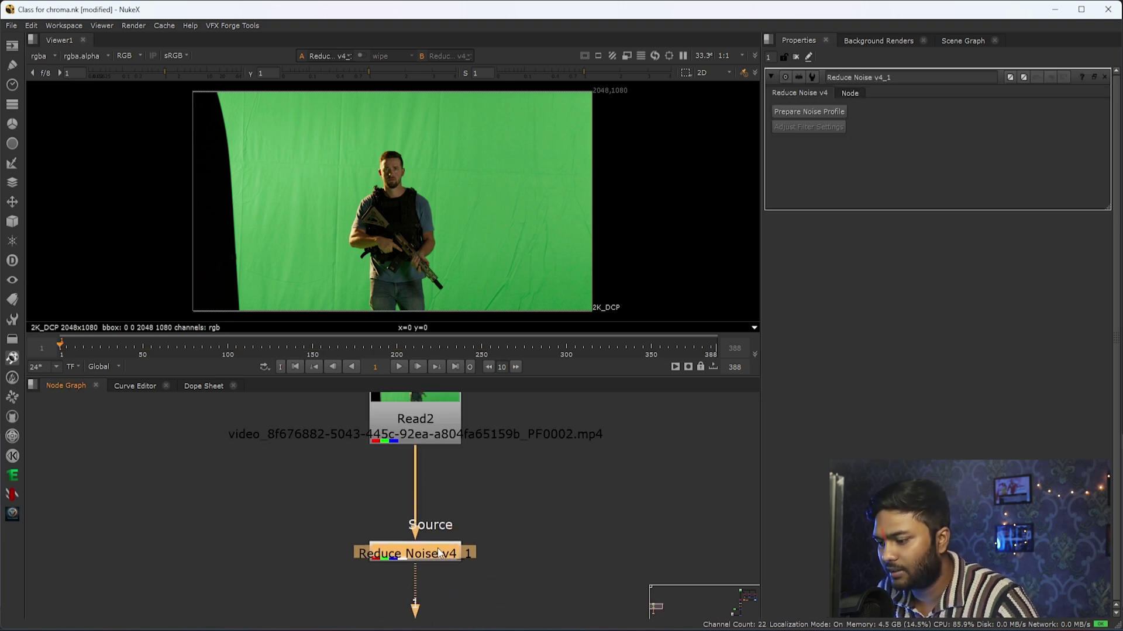
{"action": "left_click_drag", "start_coordinate": [437, 554], "coordinate": [438, 559]}
{"action": "left_click", "coordinate": [809, 111]}
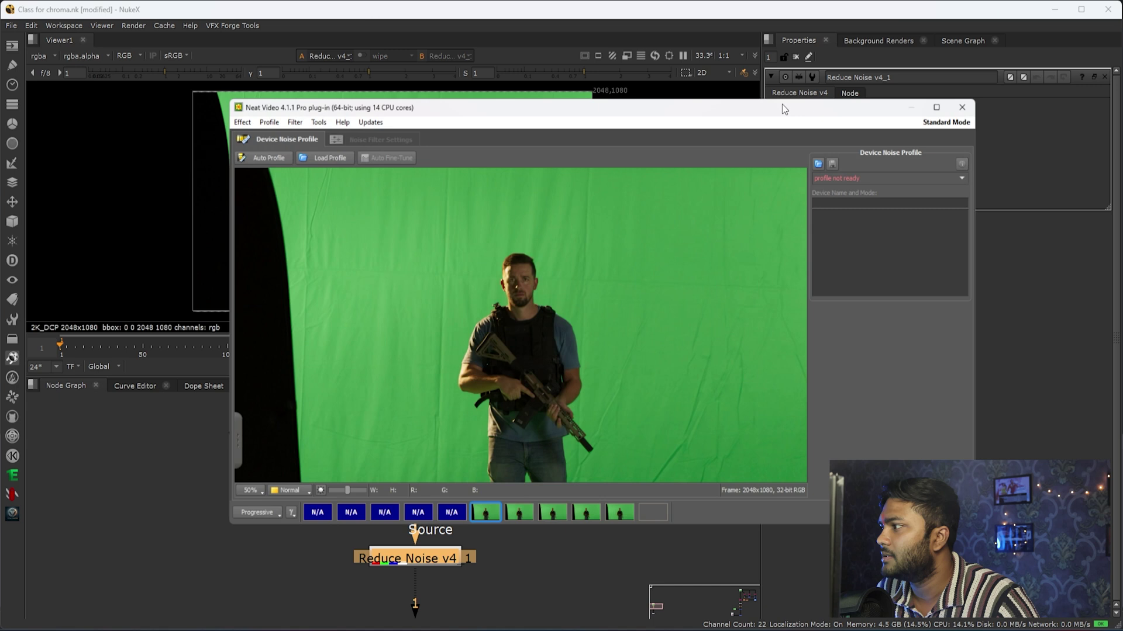
{"action": "left_click", "coordinate": [252, 152]}
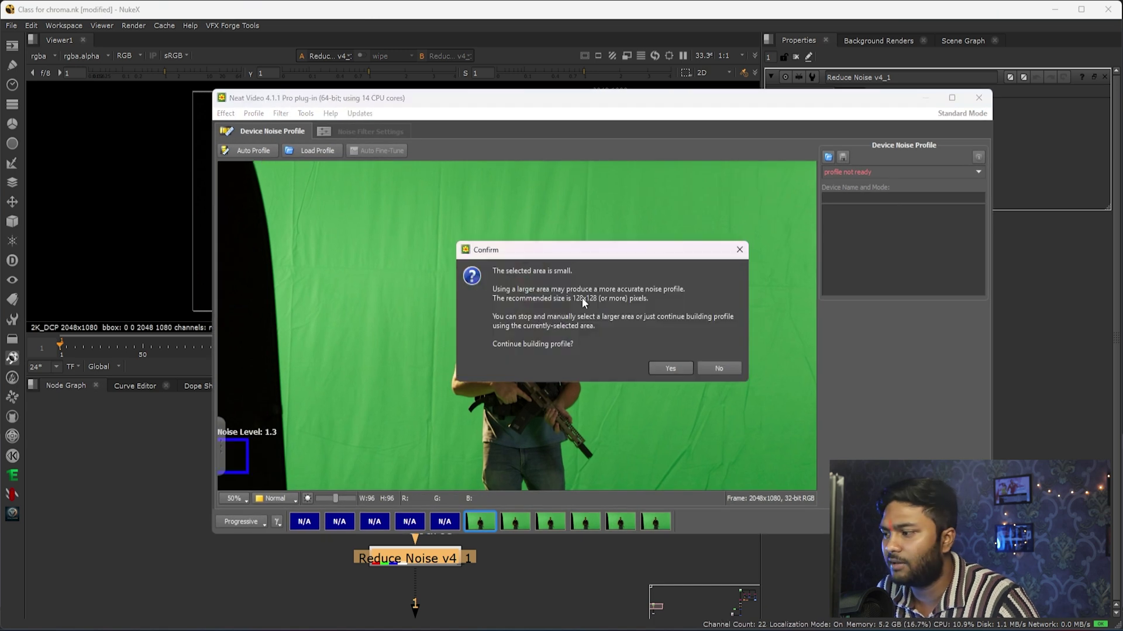
{"action": "left_click", "coordinate": [675, 368]}
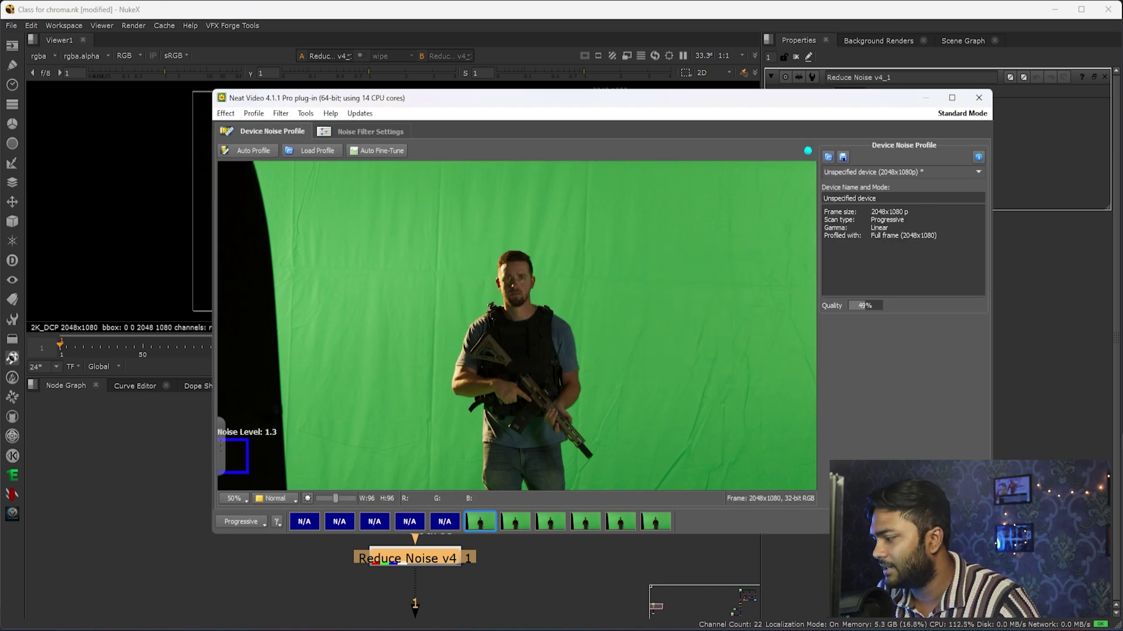
{"action": "key", "text": "Escape"}
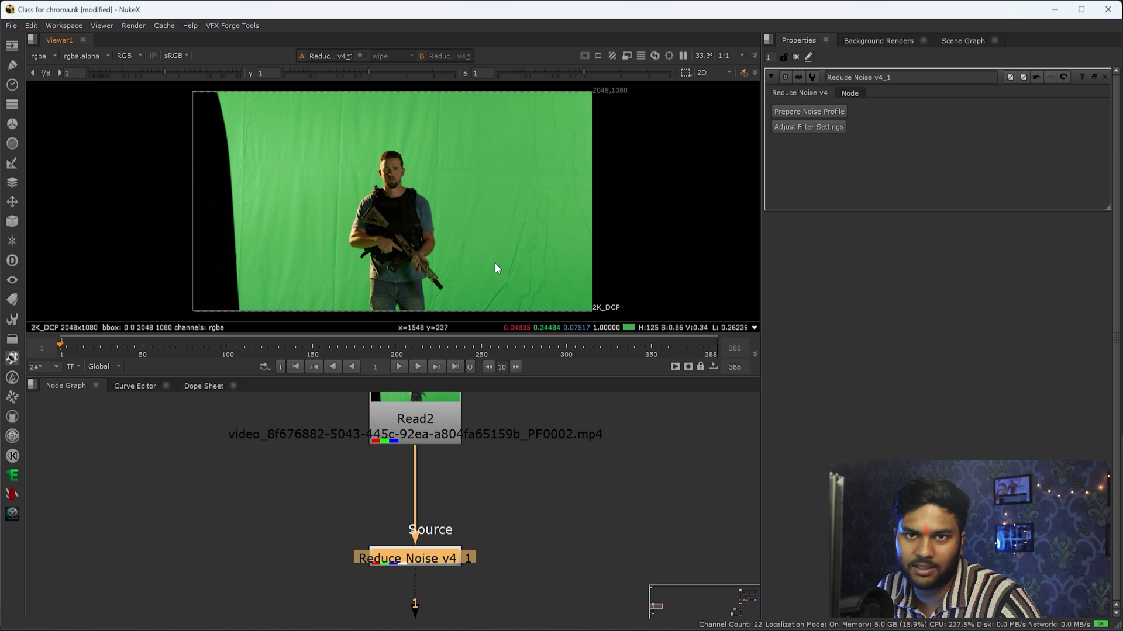
{"action": "scroll", "coordinate": [503, 489], "scroll_direction": "down", "scroll_amount": 4}
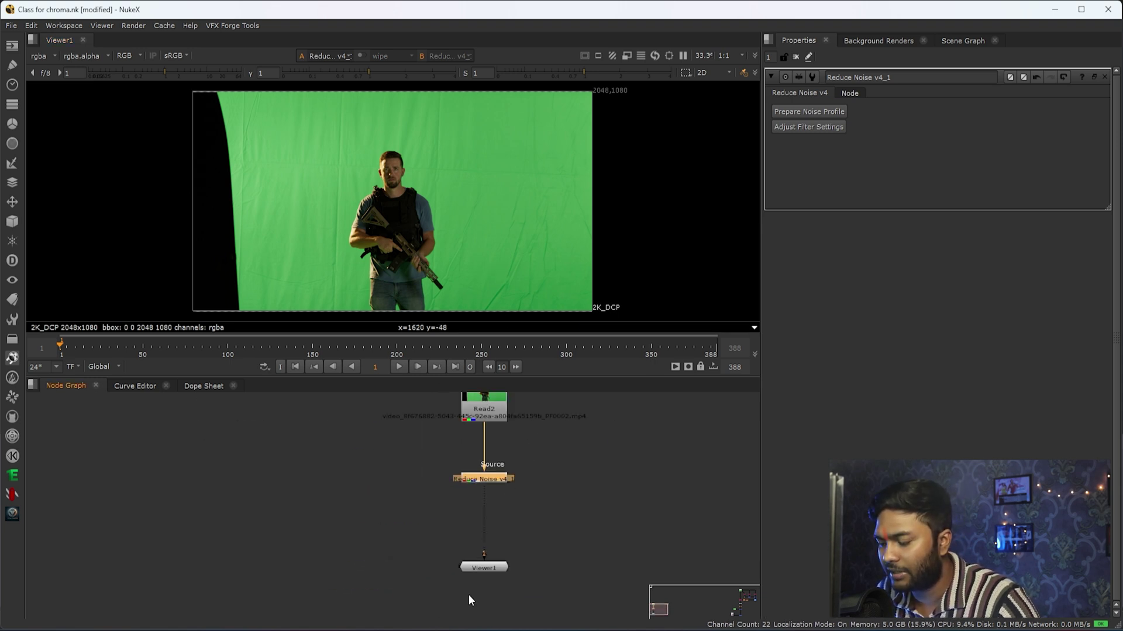
{"action": "scroll", "coordinate": [469, 595], "scroll_direction": "down", "scroll_amount": 3}
{"action": "left_click_drag", "start_coordinate": [495, 554], "coordinate": [477, 501]}
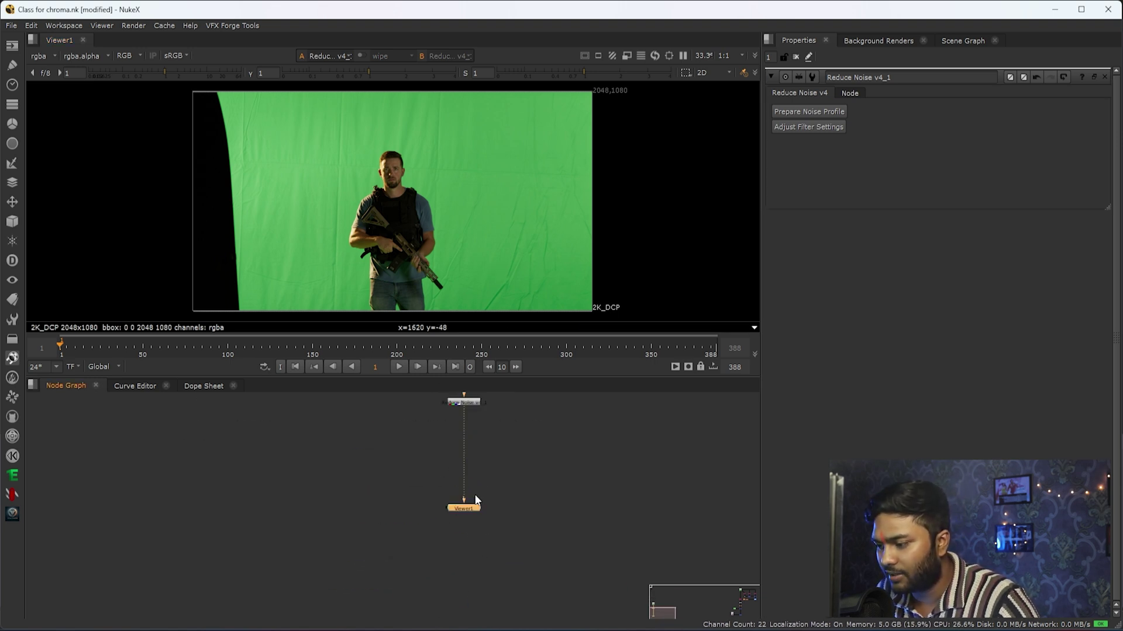
{"action": "scroll", "coordinate": [491, 509], "scroll_direction": "down", "scroll_amount": 2}
Add Shuffle4 after the denoise and route rgba.red into the red, green, blue and alpha outputs
{"action": "key", "text": "Tab"}
{"action": "type", "text": "shu"}
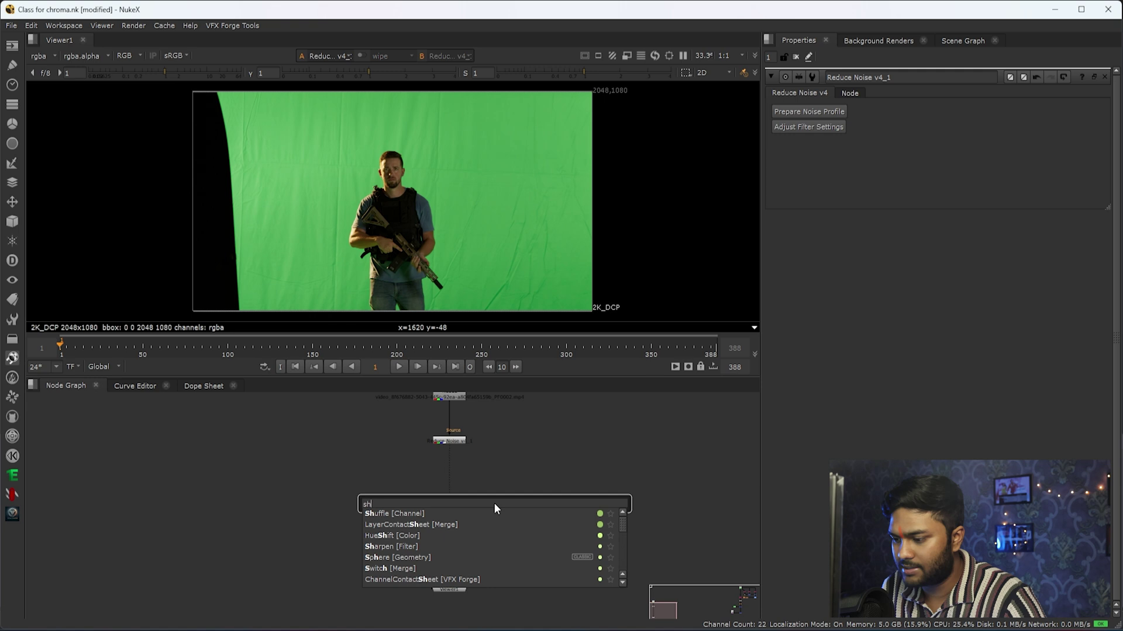
{"action": "key", "text": "Return"}
{"action": "scroll", "coordinate": [473, 492], "scroll_direction": "up", "scroll_amount": 3}
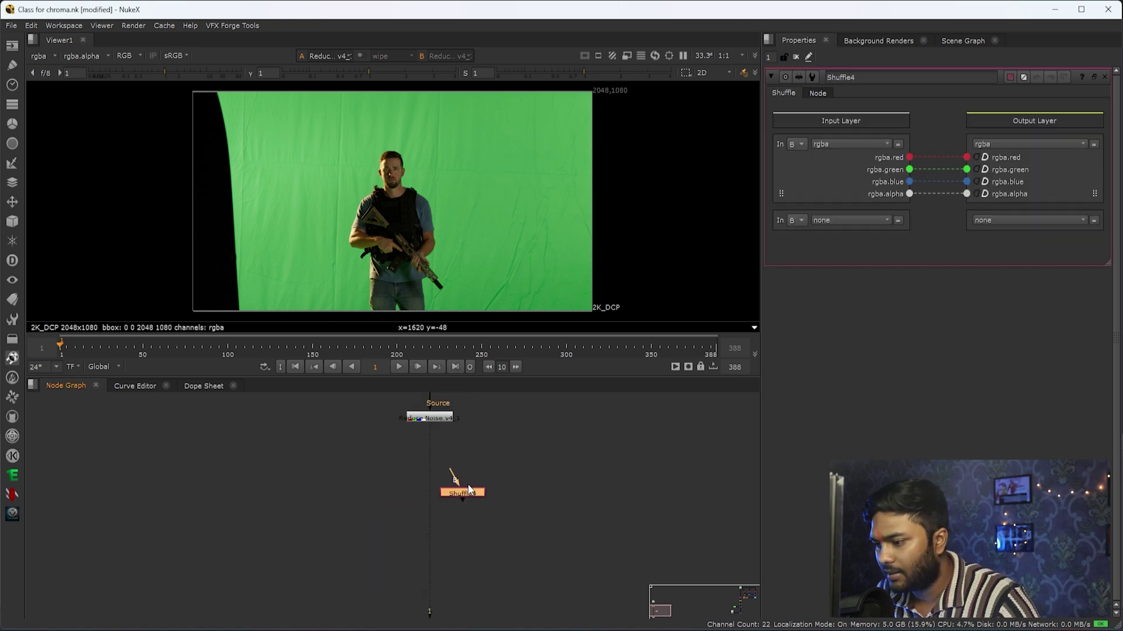
{"action": "left_click_drag", "start_coordinate": [442, 465], "coordinate": [455, 467]}
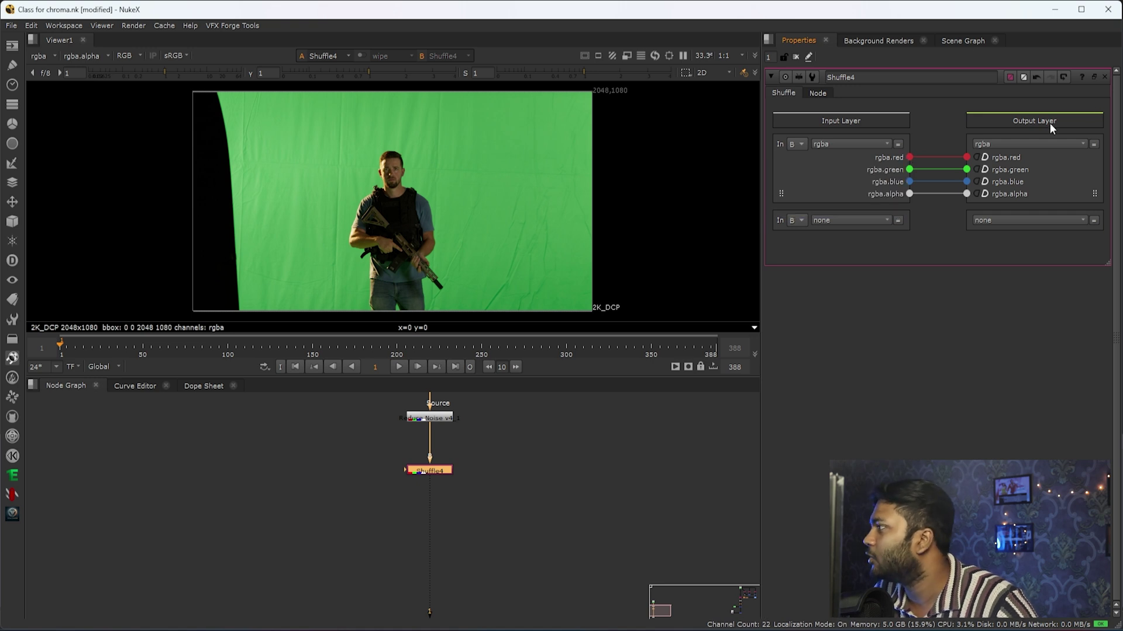
{"action": "left_click_drag", "start_coordinate": [910, 159], "coordinate": [966, 170]}
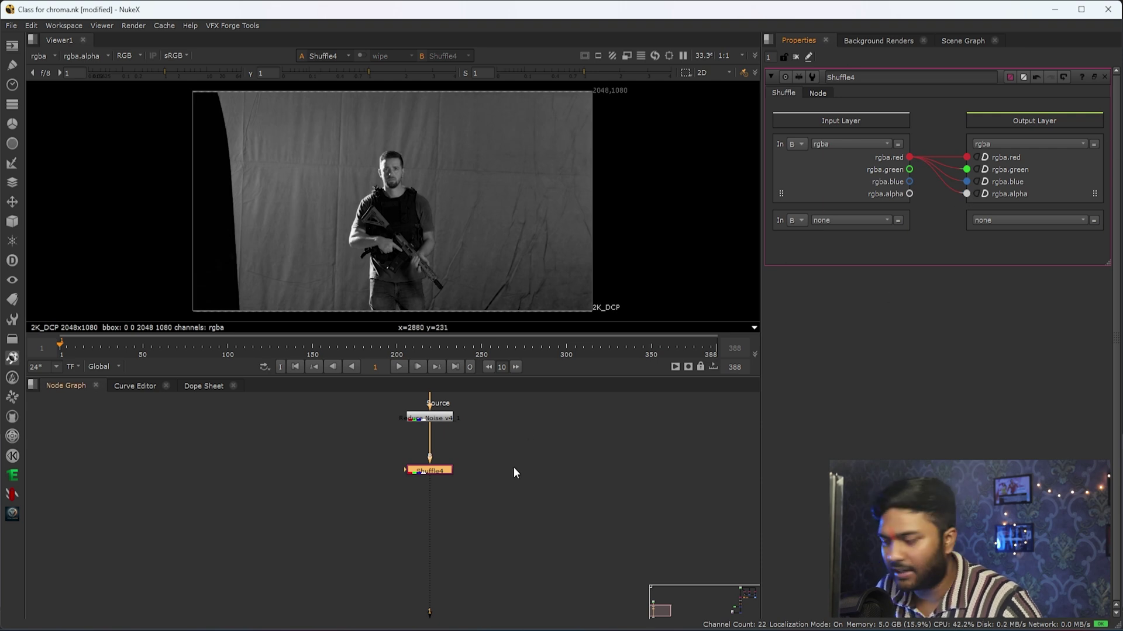
{"action": "scroll", "coordinate": [513, 472], "scroll_direction": "down", "scroll_amount": 1}
{"action": "left_click_drag", "start_coordinate": [483, 421], "coordinate": [290, 498]}
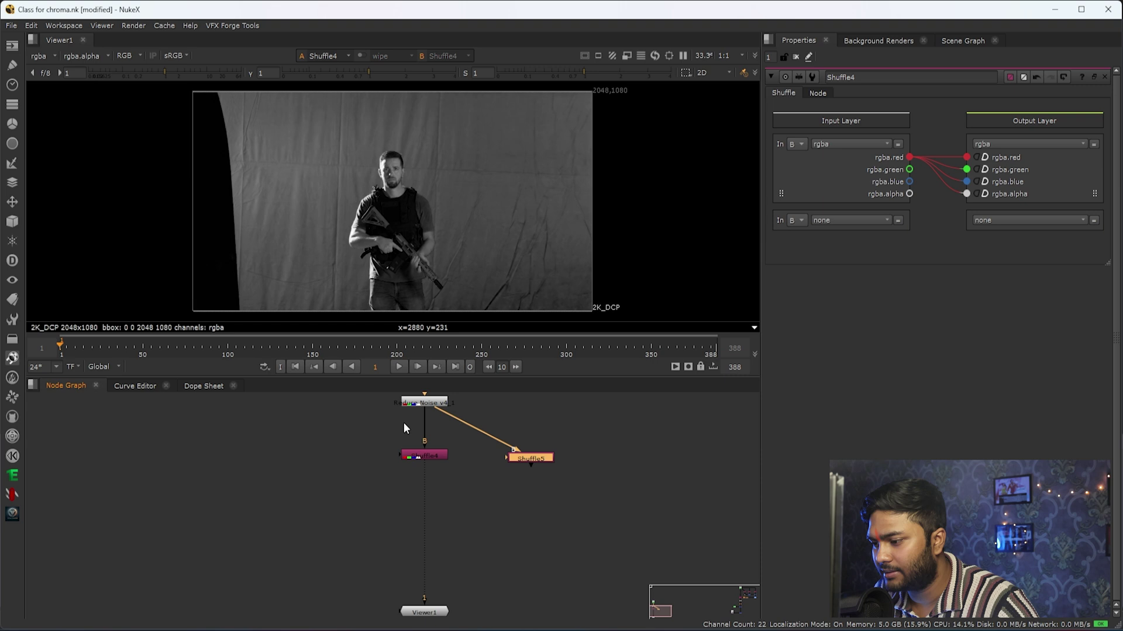
Duplicate Shuffle4 as Shuffle5 and route rgba.blue into all outputs
{"action": "left_click", "coordinate": [430, 456]}
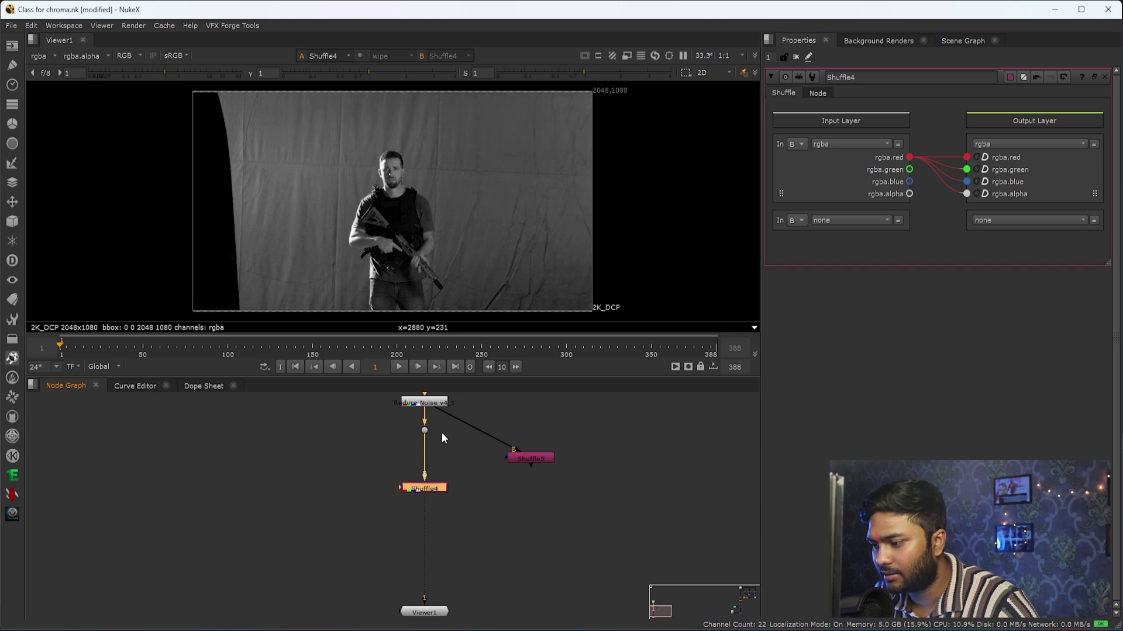
{"action": "left_click_drag", "start_coordinate": [508, 456], "coordinate": [507, 490]}
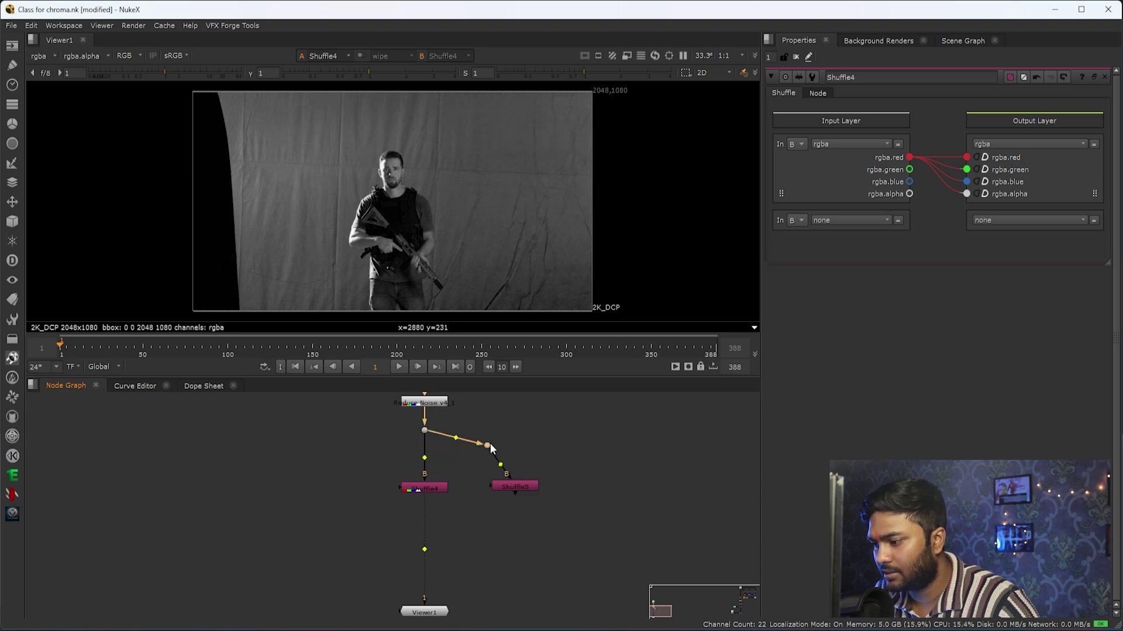
{"action": "key", "text": "1"}
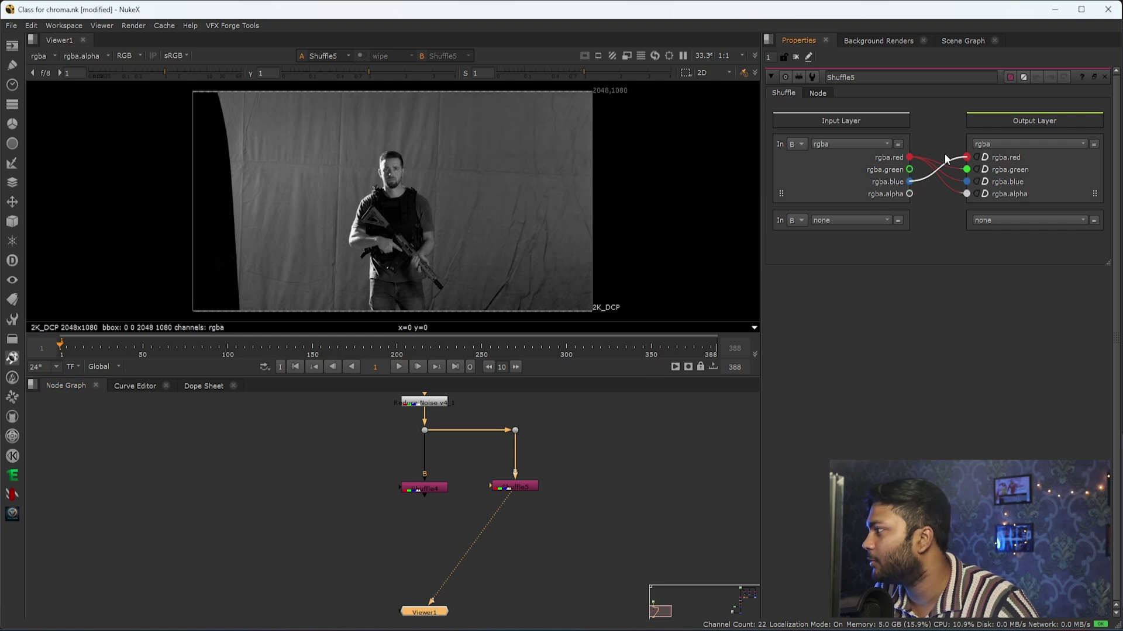
{"action": "mouse_move", "coordinate": [945, 153]}
{"action": "left_mouse_down"}
{"action": "mouse_move", "coordinate": [965, 157]}
{"action": "mouse_move", "coordinate": [968, 194]}
{"action": "left_mouse_up"}
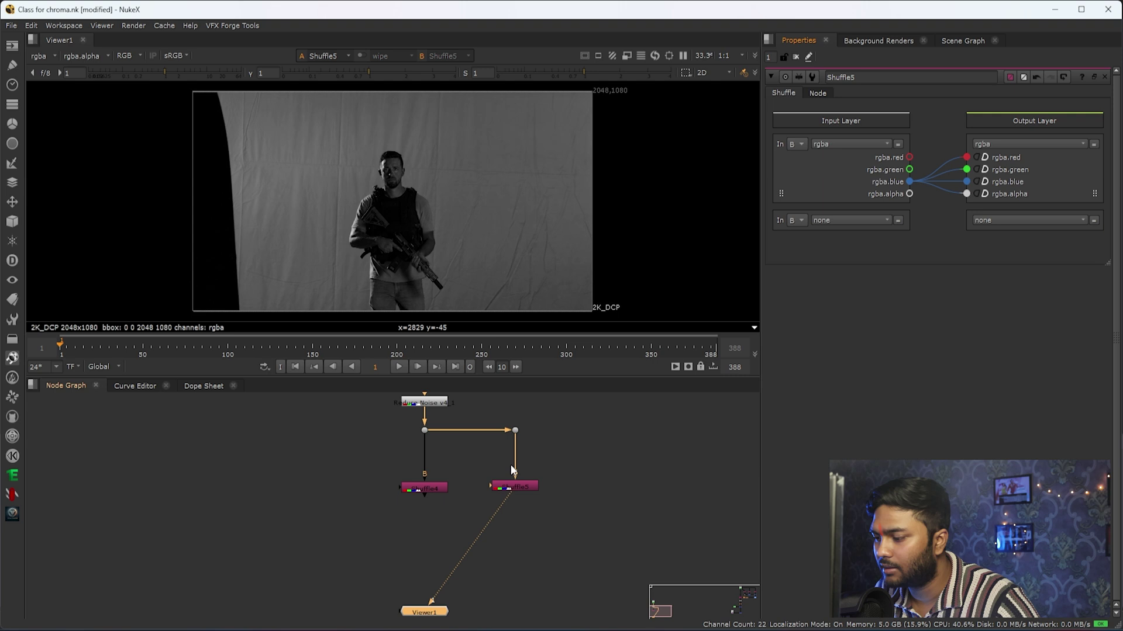
{"action": "left_click", "coordinate": [514, 485]}
Paste Shuffle6 on a Dot branch and route rgba.green into all outputs
{"action": "key", "text": "ctrl+c"}
{"action": "scroll", "coordinate": [527, 497], "scroll_direction": "down", "scroll_amount": 1}
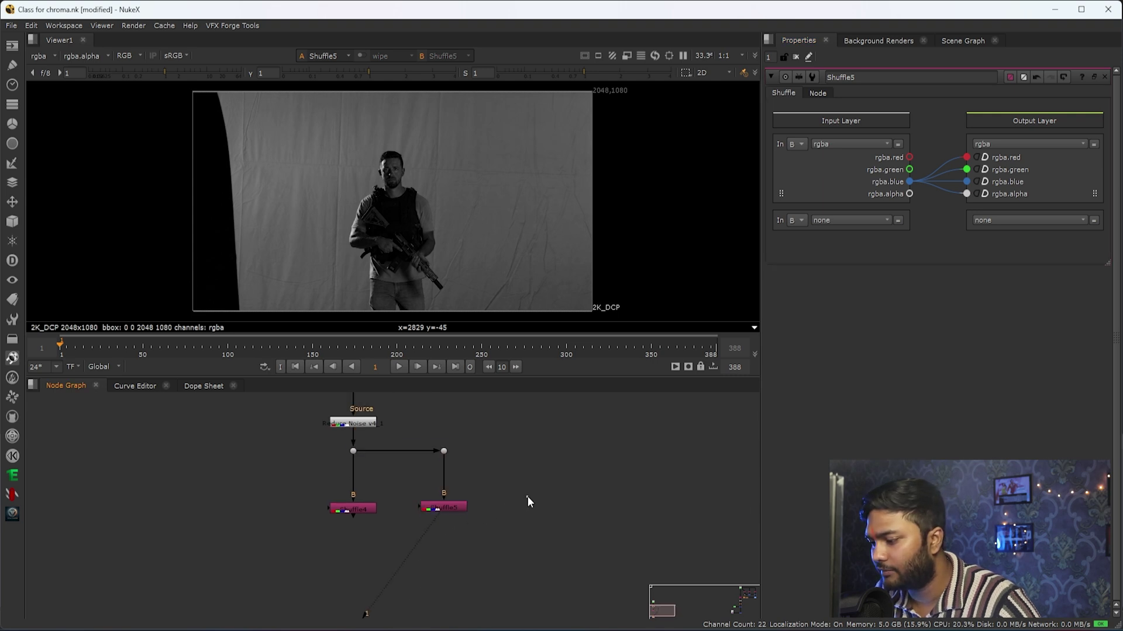
{"action": "key", "text": "ctrl+v"}
{"action": "left_click_drag", "start_coordinate": [524, 487], "coordinate": [445, 453]}
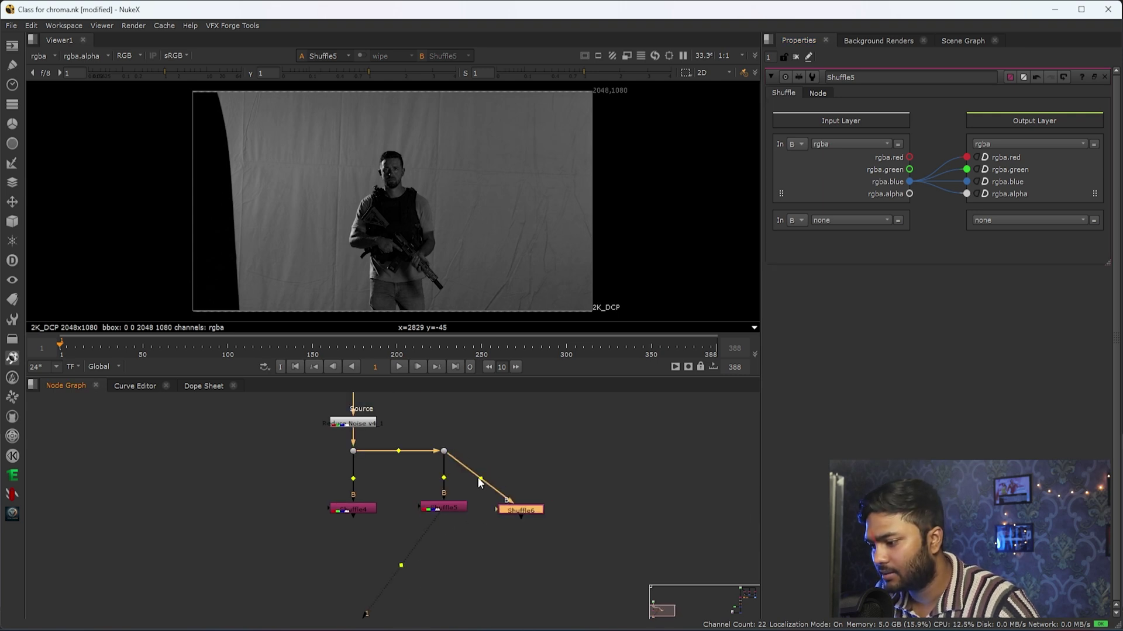
{"action": "left_click", "coordinate": [515, 446], "text": "ctrl"}
{"action": "left_click", "coordinate": [528, 511]}
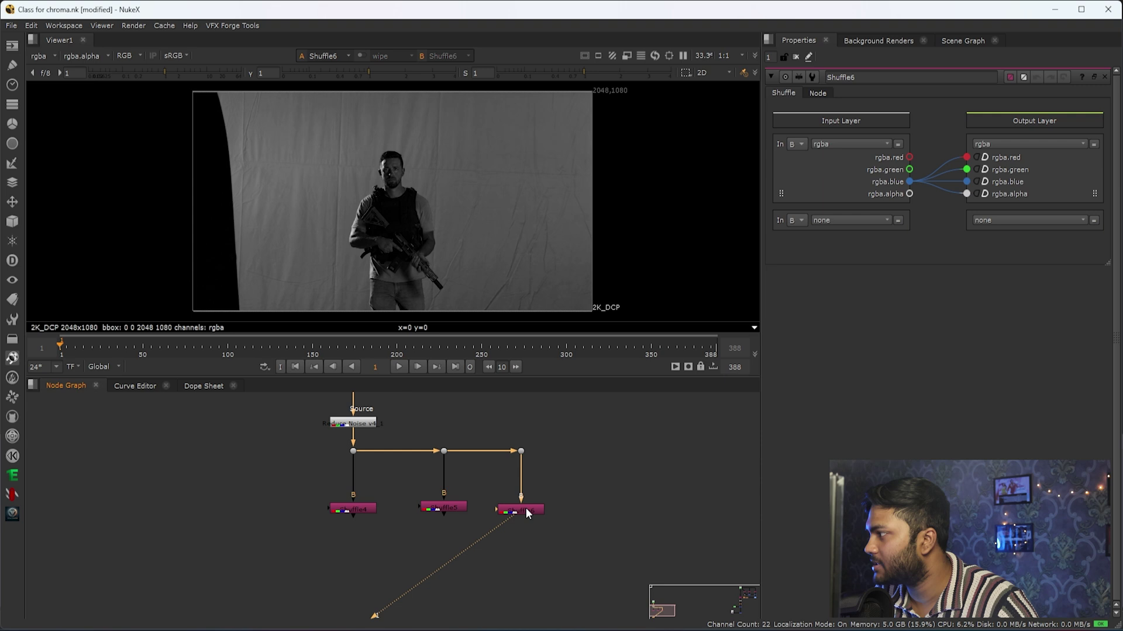
{"action": "mouse_move", "coordinate": [967, 159]}
{"action": "left_mouse_down"}
{"action": "mouse_move", "coordinate": [918, 172]}
{"action": "mouse_move", "coordinate": [965, 156]}
{"action": "mouse_move", "coordinate": [966, 194]}
{"action": "left_mouse_up"}
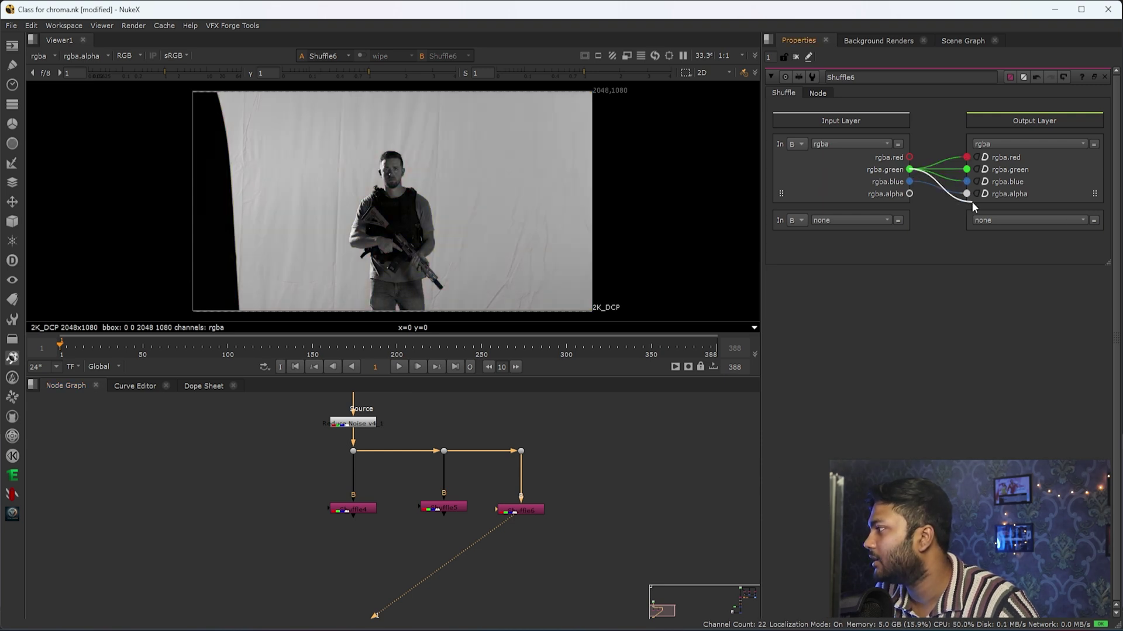
{"action": "left_click_drag", "start_coordinate": [518, 491], "coordinate": [449, 464]}
{"action": "mouse_move", "coordinate": [377, 614]}
{"action": "left_mouse_down"}
{"action": "mouse_move", "coordinate": [407, 553]}
{"action": "mouse_move", "coordinate": [670, 604]}
{"action": "left_mouse_up"}
Create Merge5 with Shuffle5 as B and Shuffle4 as A via a squared-off Dot
{"action": "key", "text": "m"}
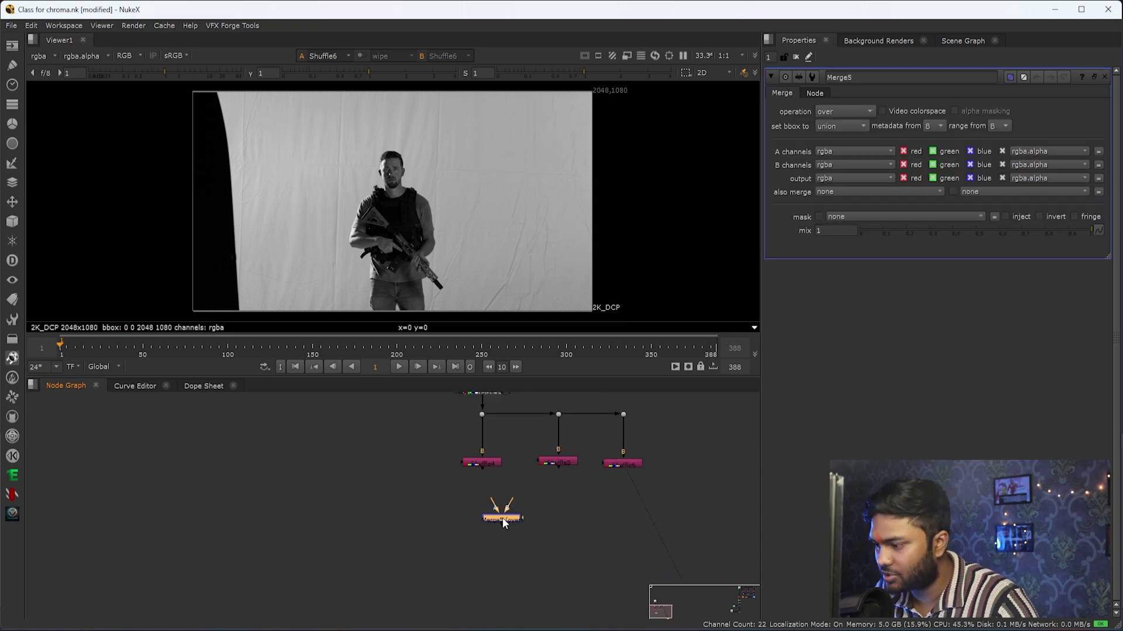
{"action": "mouse_move", "coordinate": [503, 518]}
{"action": "left_mouse_down"}
{"action": "mouse_move", "coordinate": [562, 539]}
{"action": "mouse_move", "coordinate": [546, 423]}
{"action": "left_mouse_up"}
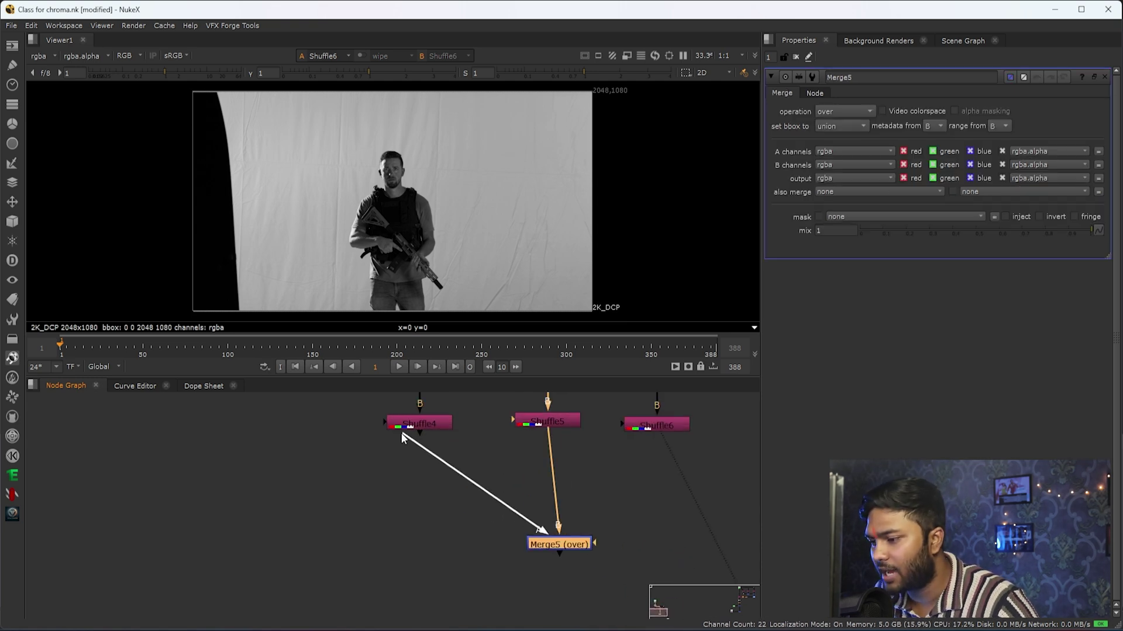
{"action": "left_click_drag", "start_coordinate": [548, 522], "coordinate": [419, 423]}
{"action": "left_click", "coordinate": [483, 490]}
{"action": "left_click_drag", "start_coordinate": [484, 489], "coordinate": [420, 545]}
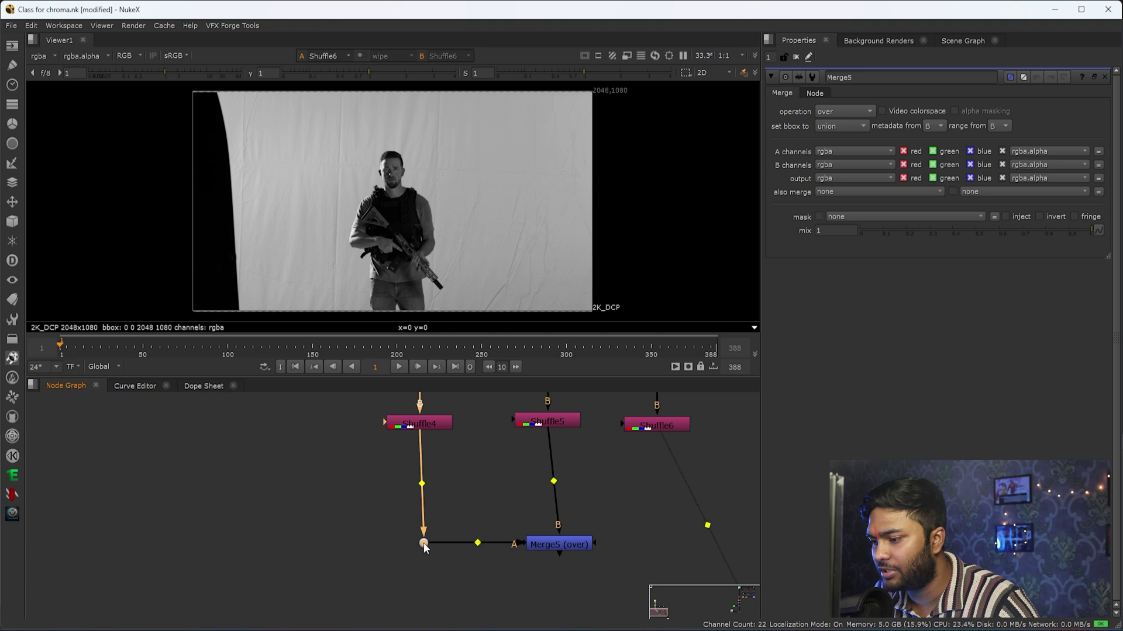
{"action": "left_click", "coordinate": [553, 545]}
{"action": "key", "text": "1"}
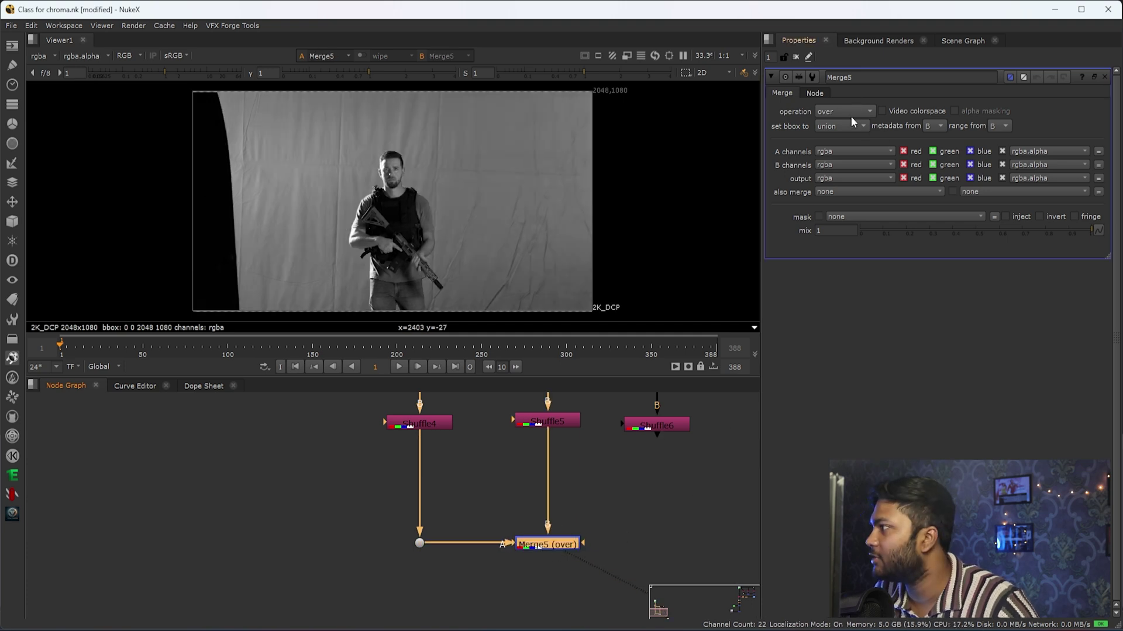
Set Merge5's operation to plus and compare it against Shuffle4 and Shuffle5
{"action": "left_click", "coordinate": [843, 112]}
{"action": "left_click", "coordinate": [838, 311]}
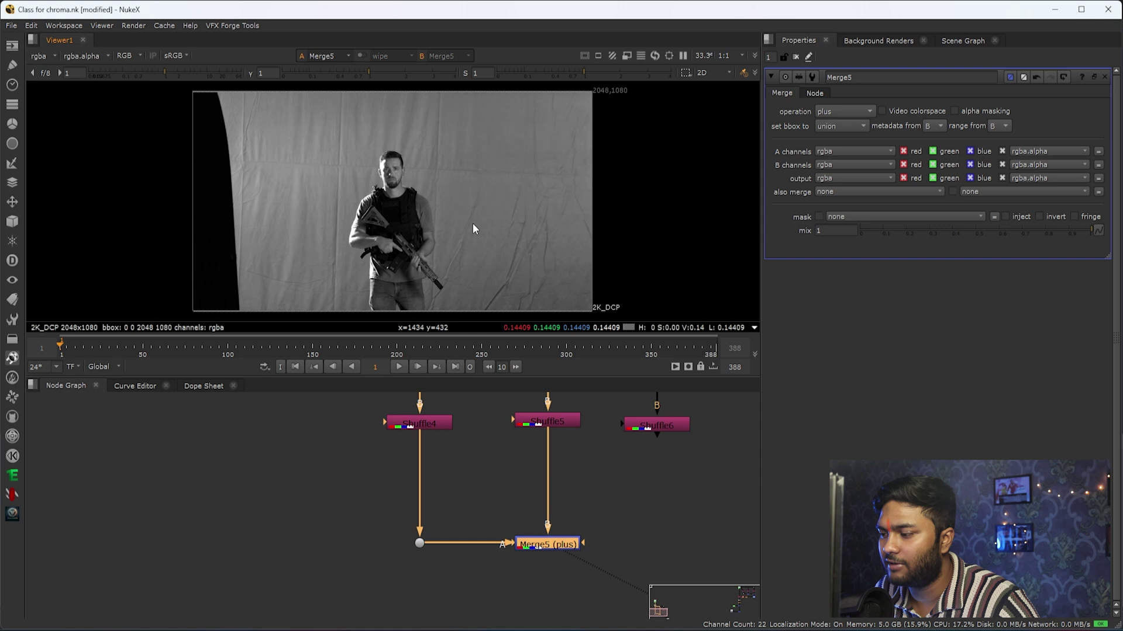
{"action": "key", "text": "1"}
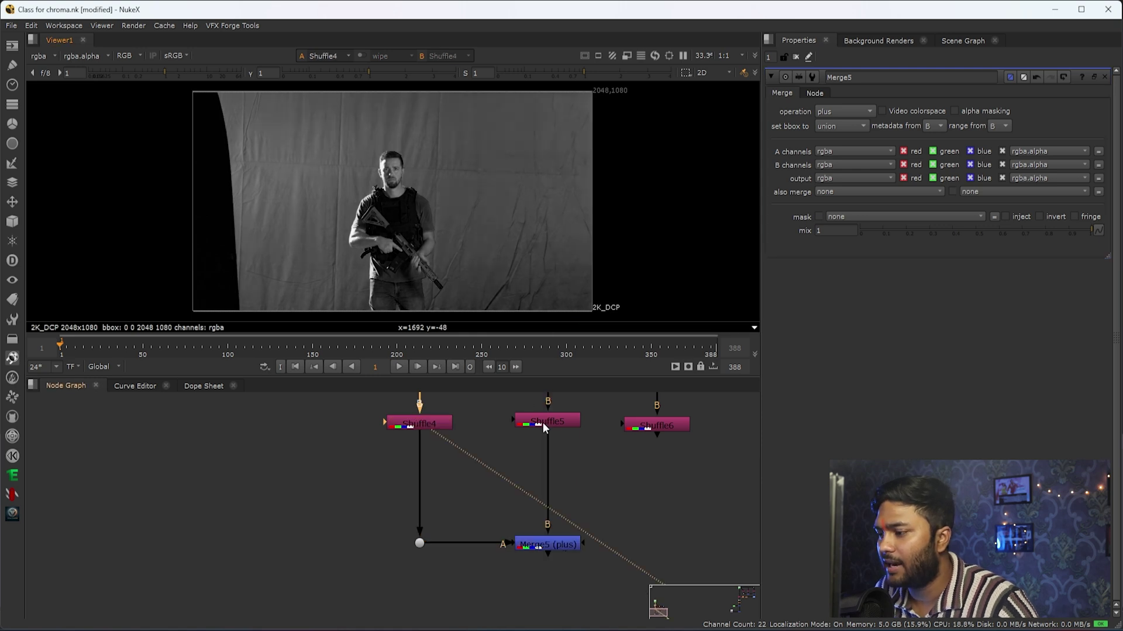
{"action": "left_click", "coordinate": [542, 422]}
{"action": "key", "text": "1"}
{"action": "left_click_drag", "start_coordinate": [649, 478], "coordinate": [466, 585]}
{"action": "key", "text": "1"}
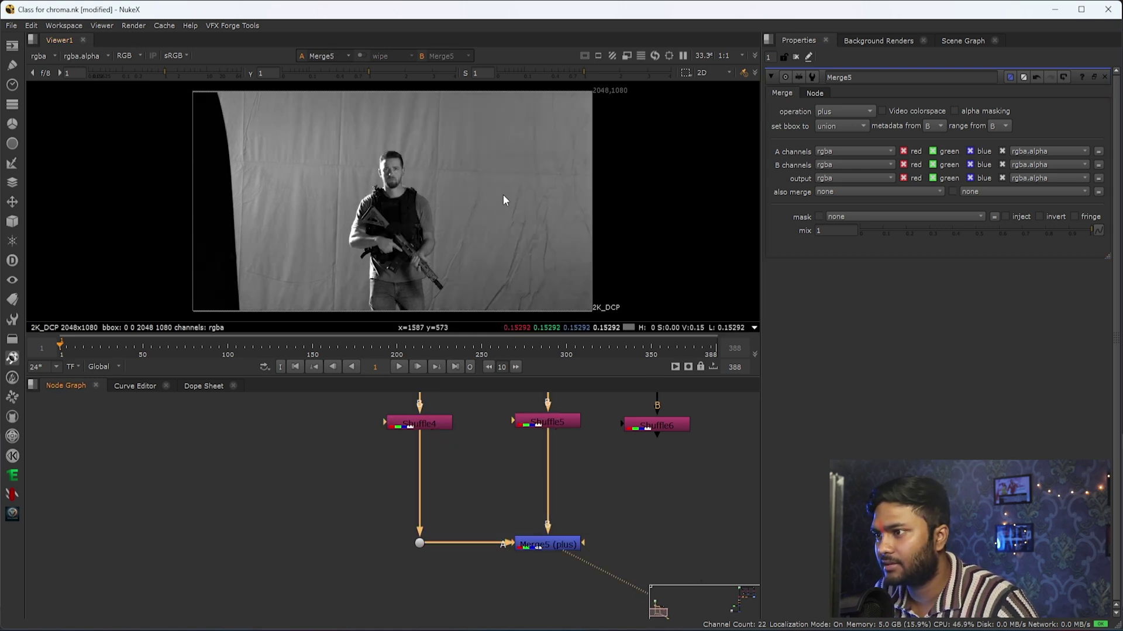
{"action": "scroll", "coordinate": [627, 488], "scroll_direction": "down", "scroll_amount": 2}
{"action": "left_click_drag", "start_coordinate": [626, 489], "coordinate": [520, 498]}
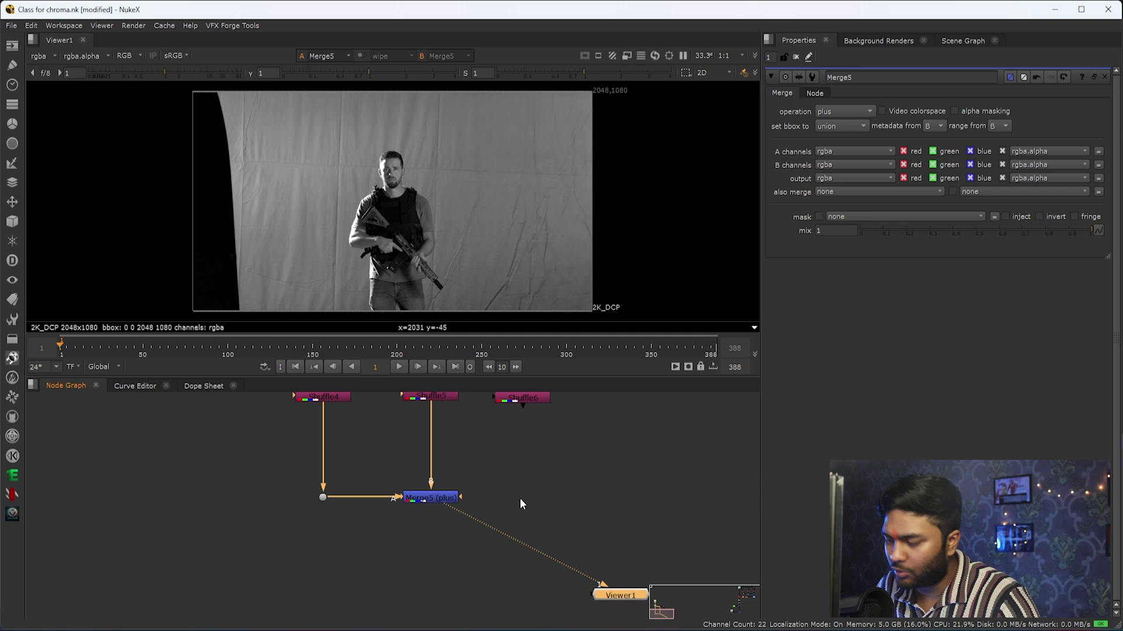
Create Merge6 from Merge5 and Shuffle6 with its operation set to minus
{"action": "key", "text": "m"}
{"action": "scroll", "coordinate": [558, 504], "scroll_direction": "up", "scroll_amount": 1}
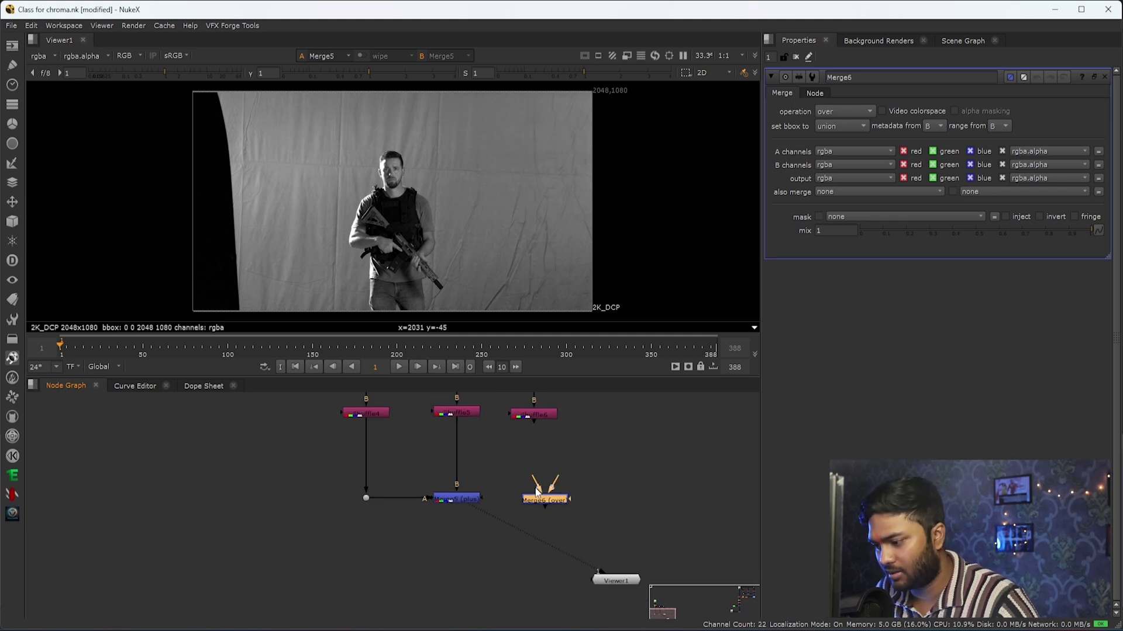
{"action": "mouse_move", "coordinate": [536, 488]}
{"action": "left_mouse_down"}
{"action": "mouse_move", "coordinate": [465, 500]}
{"action": "mouse_move", "coordinate": [542, 418]}
{"action": "left_mouse_up"}
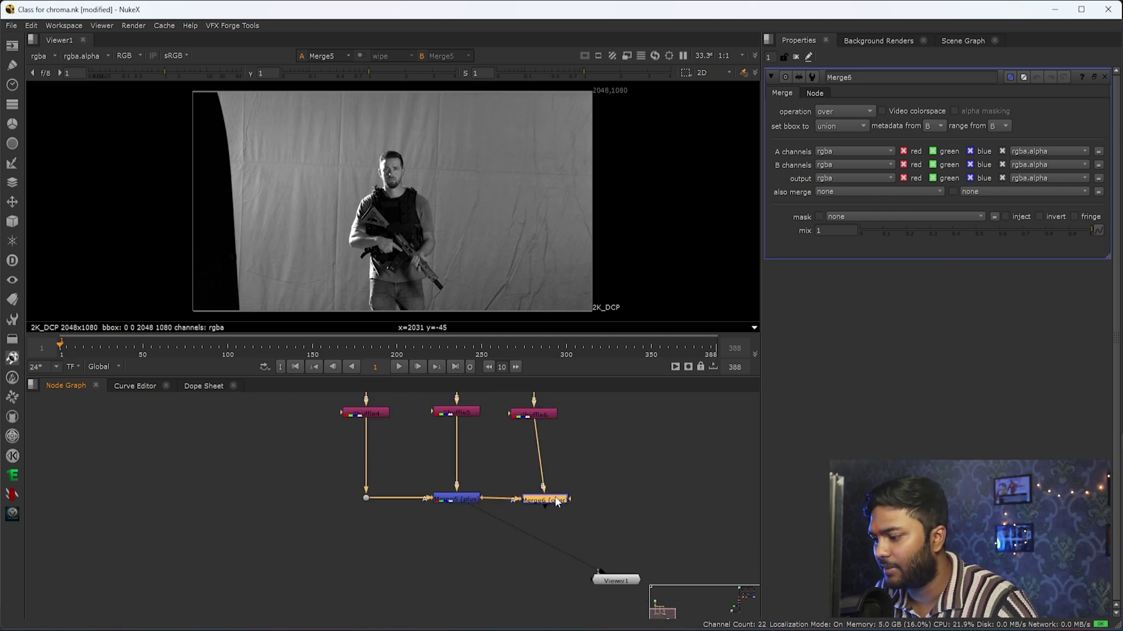
{"action": "left_click_drag", "start_coordinate": [558, 502], "coordinate": [550, 502]}
{"action": "key", "text": "1"}
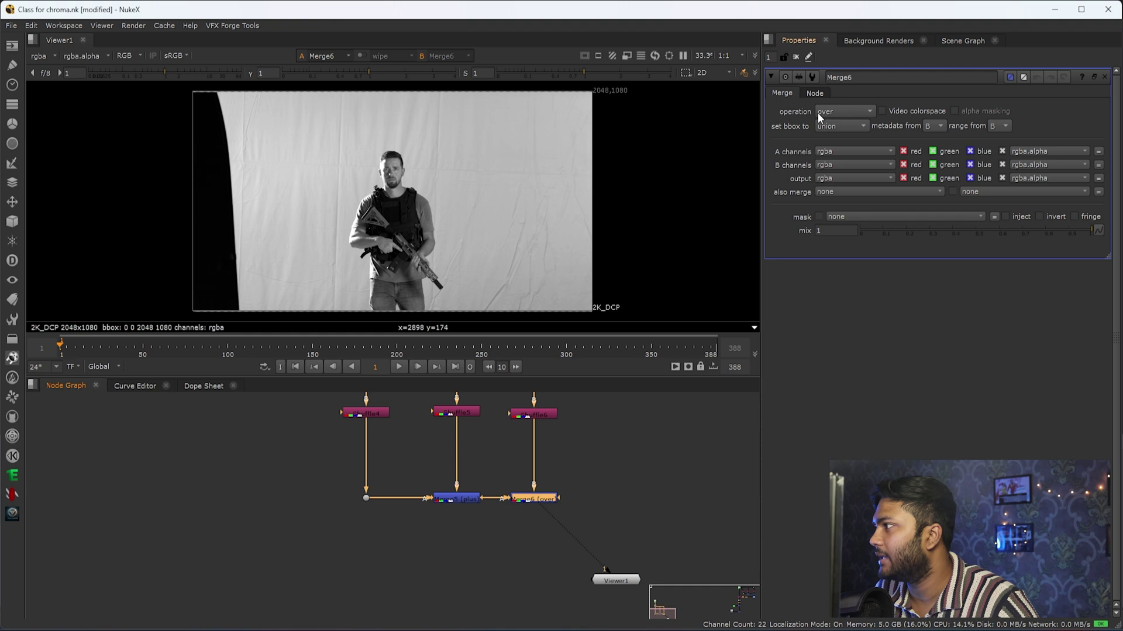
{"action": "left_click", "coordinate": [842, 111]}
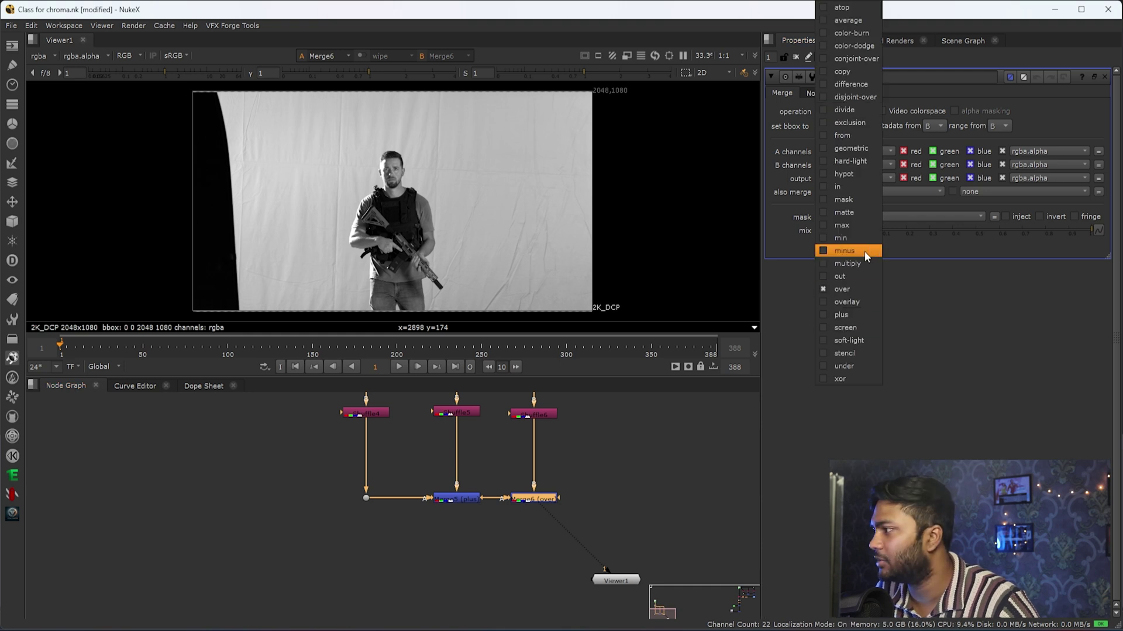
{"action": "left_click", "coordinate": [854, 247]}
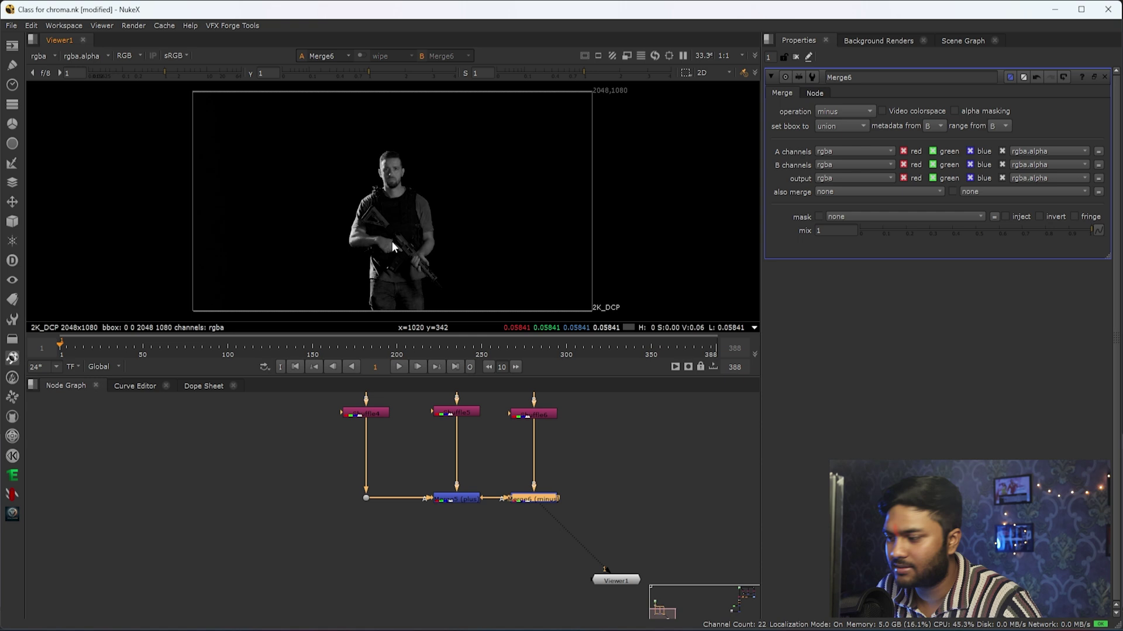
{"action": "key", "text": "a"}
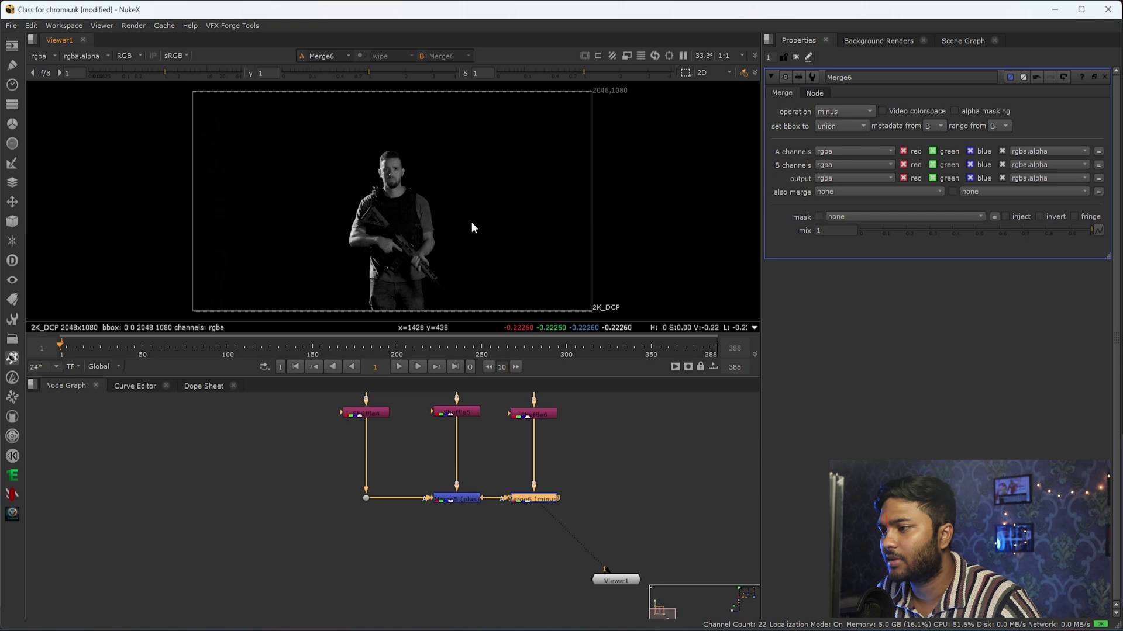
{"action": "left_click_drag", "start_coordinate": [606, 491], "coordinate": [595, 496]}
{"action": "scroll", "coordinate": [562, 509], "scroll_direction": "down", "scroll_amount": 2}
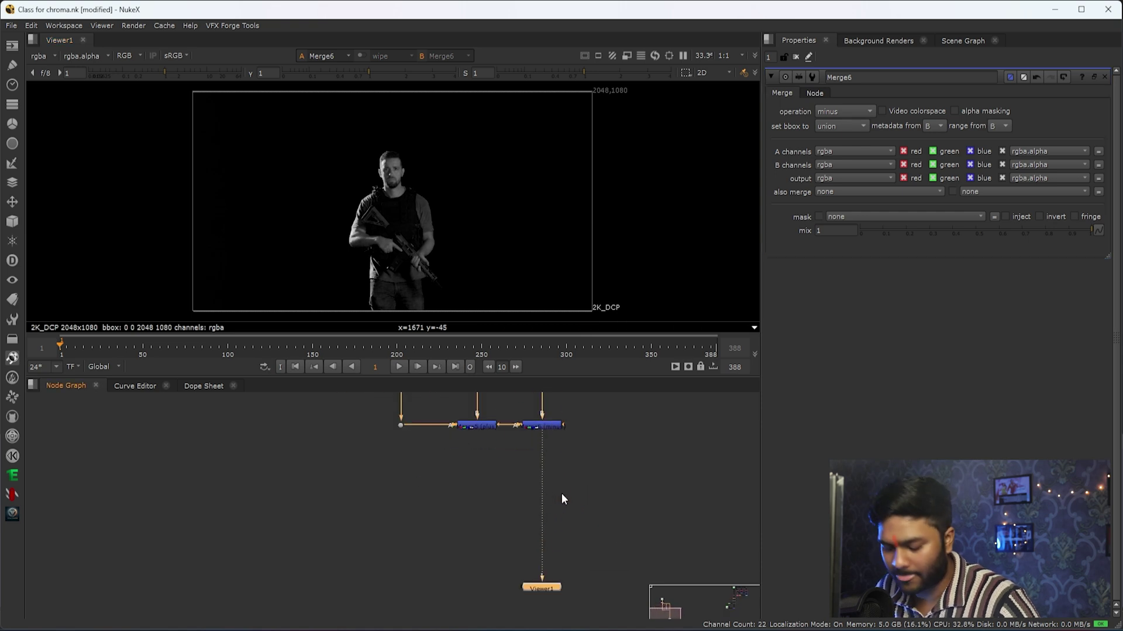
Add Grade2 on alpha with gain 4, multiply 4, offset 1 and gamma 5
{"action": "key", "text": "g"}
{"action": "mouse_move", "coordinate": [582, 485]}
{"action": "left_mouse_down"}
{"action": "mouse_move", "coordinate": [533, 491]}
{"action": "mouse_move", "coordinate": [541, 426]}
{"action": "left_mouse_up"}
{"action": "scroll", "coordinate": [545, 476], "scroll_direction": "up", "scroll_amount": 3}
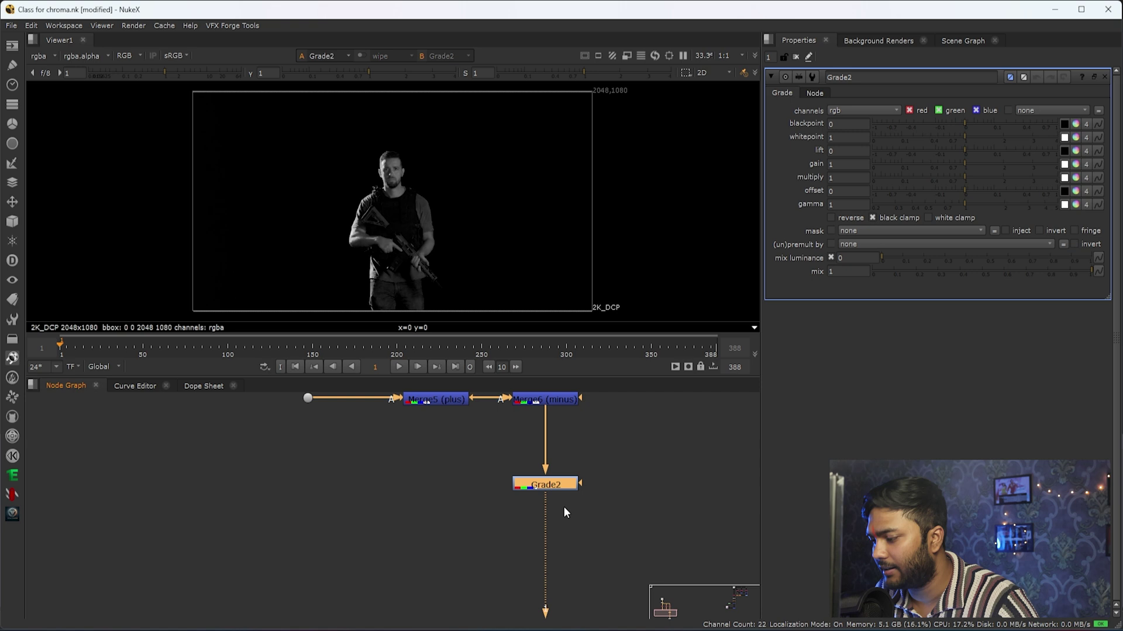
{"action": "scroll", "coordinate": [564, 512], "scroll_direction": "down", "scroll_amount": 3}
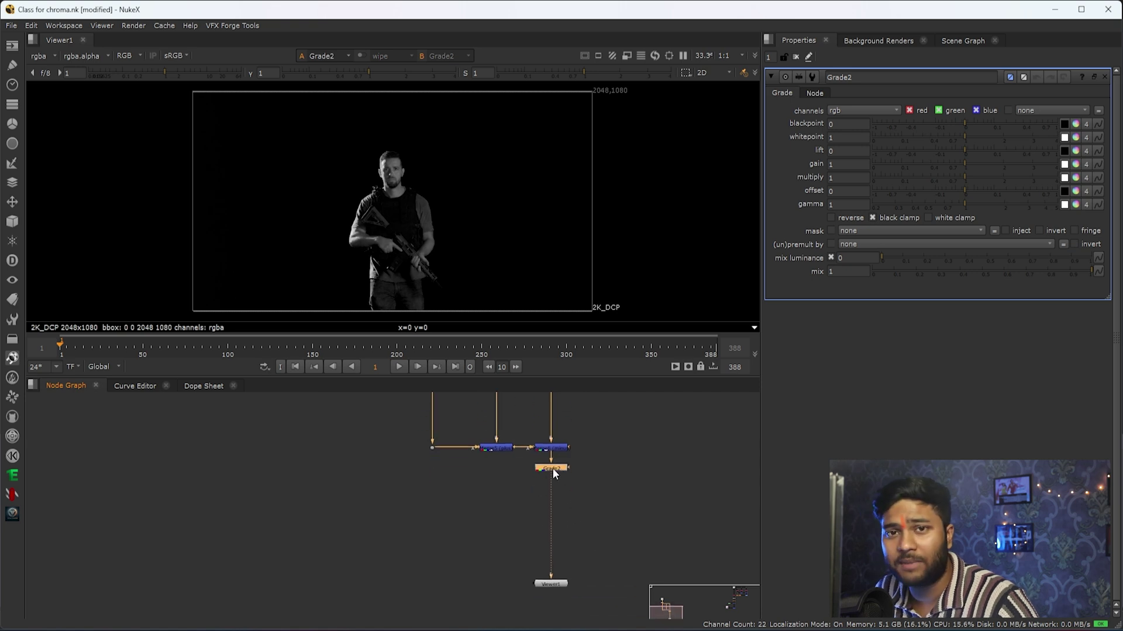
{"action": "scroll", "coordinate": [550, 468], "scroll_direction": "up", "scroll_amount": 3}
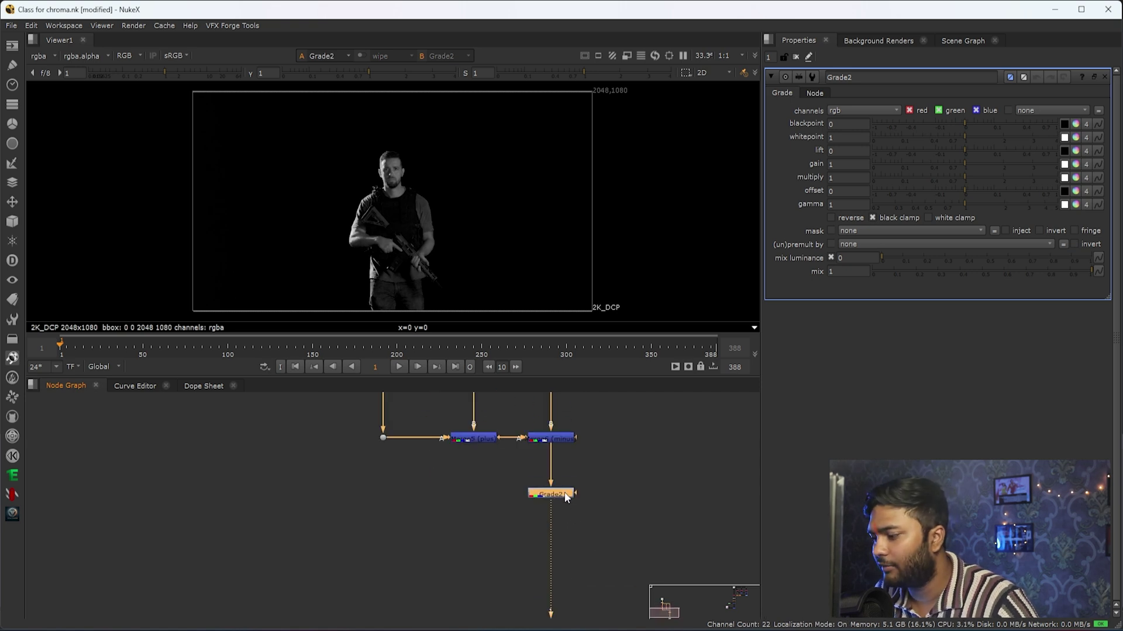
{"action": "scroll", "coordinate": [558, 496], "scroll_direction": "up", "scroll_amount": 3}
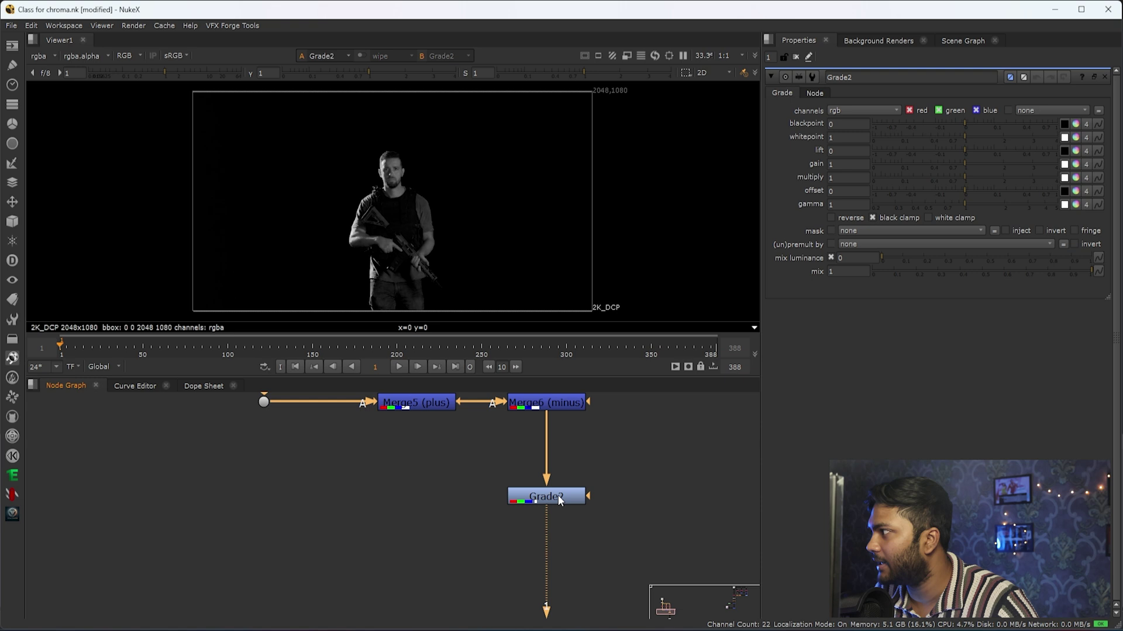
{"action": "left_click", "coordinate": [856, 111]}
{"action": "left_click", "coordinate": [868, 174]}
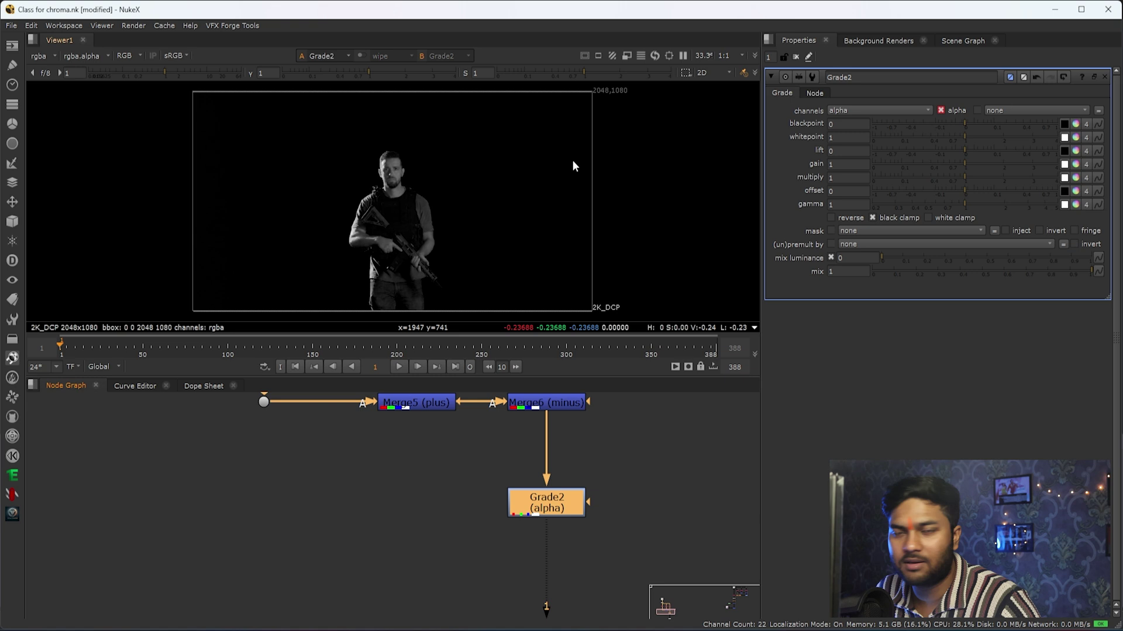
{"action": "left_click_drag", "start_coordinate": [389, 190], "coordinate": [308, 246]}
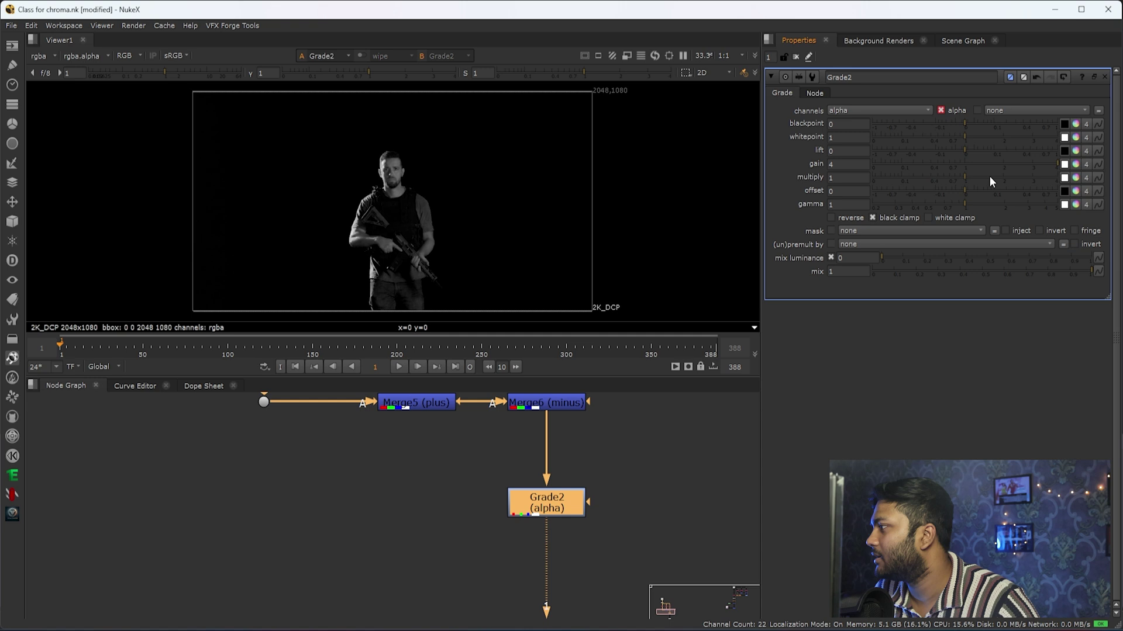
{"action": "left_click_drag", "start_coordinate": [990, 178], "coordinate": [1099, 181]}
{"action": "left_click_drag", "start_coordinate": [964, 204], "coordinate": [1100, 205]}
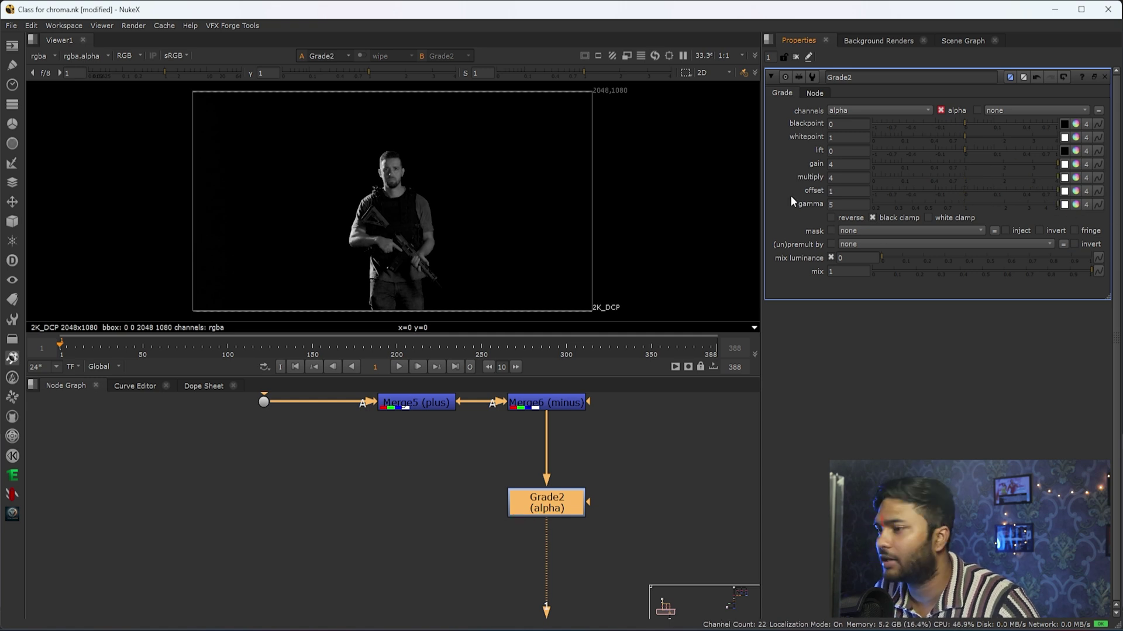
{"action": "key", "text": "a"}
{"action": "key", "text": "a"}
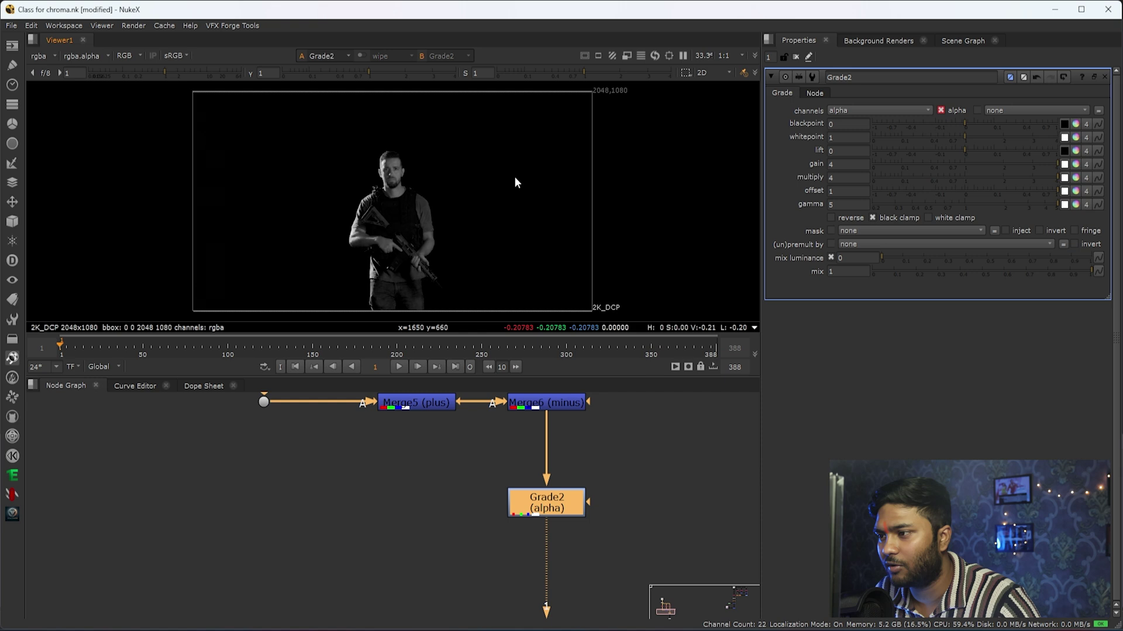
{"action": "key", "text": "a"}
{"action": "key", "text": "a"}
{"action": "scroll", "coordinate": [441, 401], "scroll_direction": "down", "scroll_amount": 5}
Add Copy2 with Grade2 as A and the source plate as B via a right-angled Dot
{"action": "left_click_drag", "start_coordinate": [393, 522], "coordinate": [559, 521]}
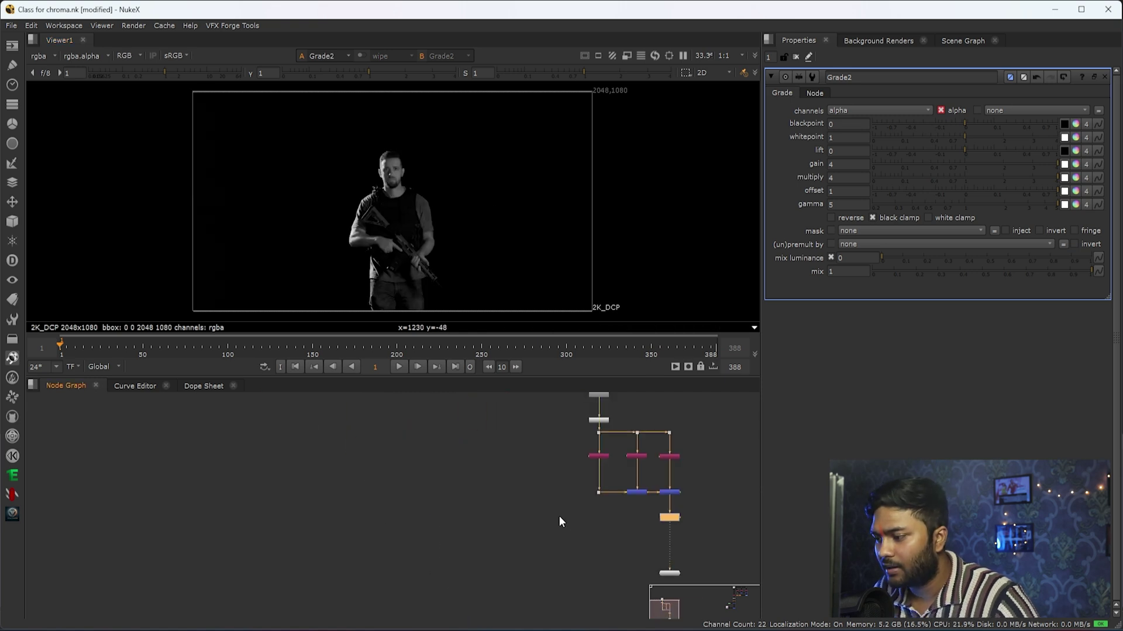
{"action": "left_click", "coordinate": [546, 519]}
{"action": "key", "text": "k"}
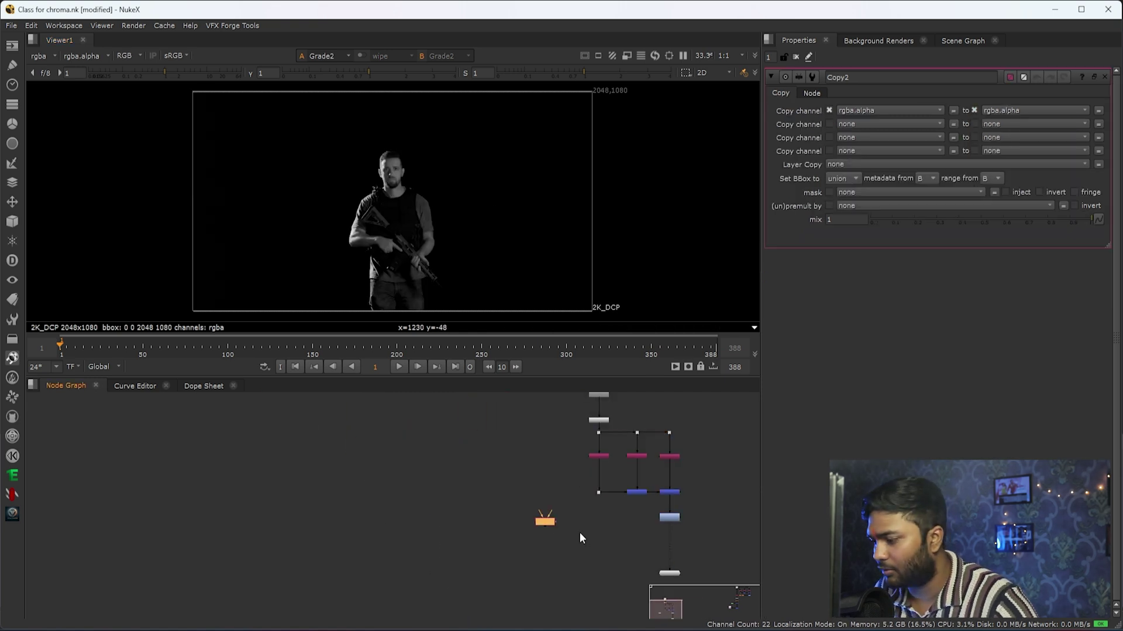
{"action": "scroll", "coordinate": [548, 520], "scroll_direction": "up", "scroll_amount": 4}
{"action": "scroll", "coordinate": [552, 521], "scroll_direction": "down", "scroll_amount": 4}
{"action": "scroll", "coordinate": [544, 514], "scroll_direction": "up", "scroll_amount": 3}
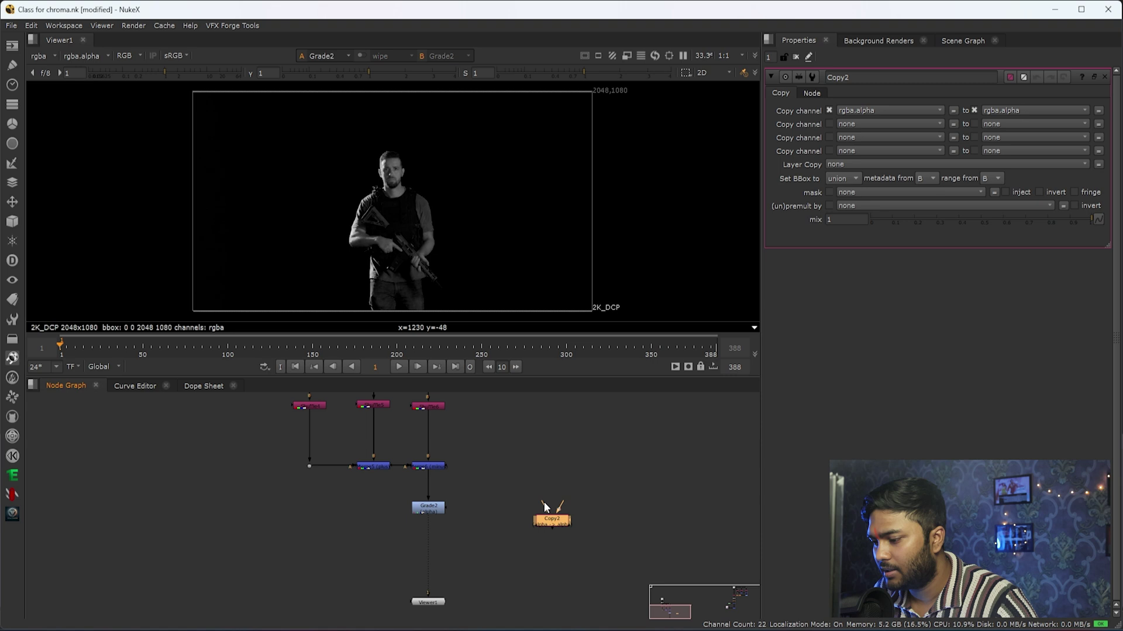
{"action": "left_click_drag", "start_coordinate": [546, 502], "coordinate": [428, 509]}
{"action": "left_click_drag", "start_coordinate": [528, 497], "coordinate": [430, 458]}
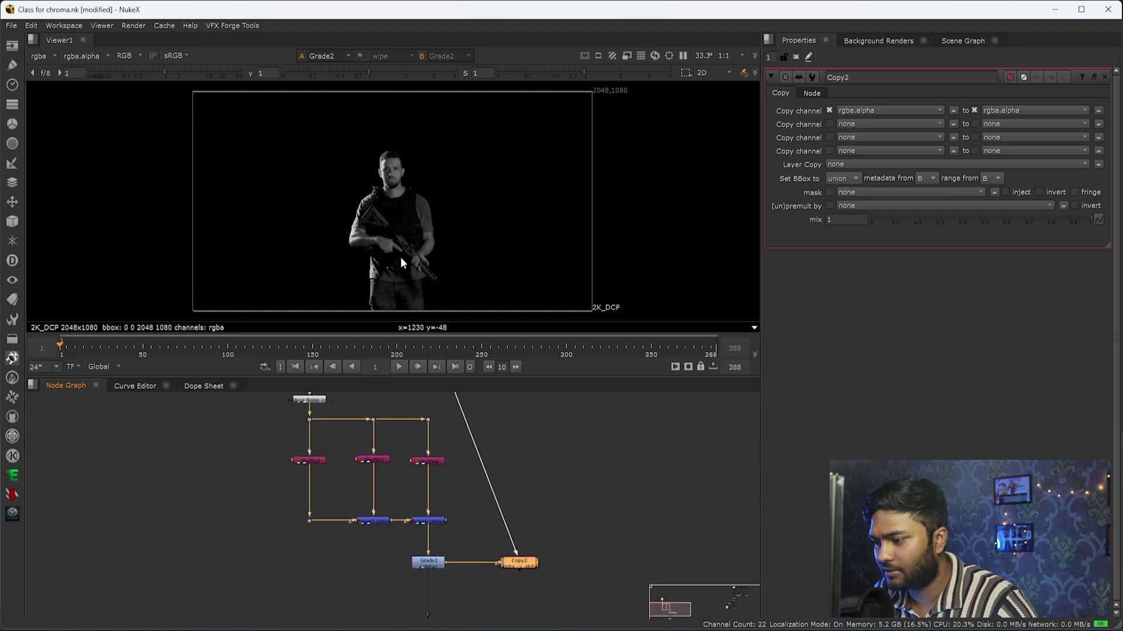
{"action": "mouse_move", "coordinate": [476, 525]}
{"action": "left_mouse_down"}
{"action": "mouse_move", "coordinate": [523, 452]}
{"action": "mouse_move", "coordinate": [431, 530]}
{"action": "mouse_move", "coordinate": [459, 503]}
{"action": "left_mouse_up"}
{"action": "key", "text": "1"}
{"action": "scroll", "coordinate": [496, 501], "scroll_direction": "down", "scroll_amount": 3}
{"action": "scroll", "coordinate": [458, 490], "scroll_direction": "down", "scroll_amount": 2}
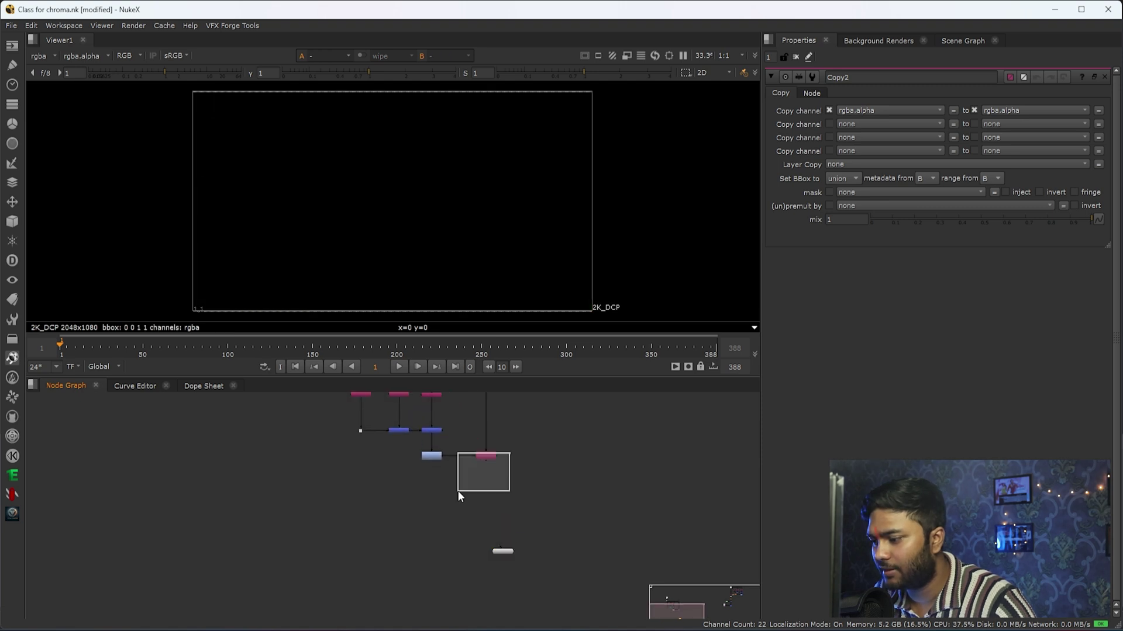
{"action": "key", "text": "1"}
Add Premult2 directly below Copy2, view it, and shift the keying tree left
{"action": "key", "text": "Tab"}
{"action": "type", "text": "pre"}
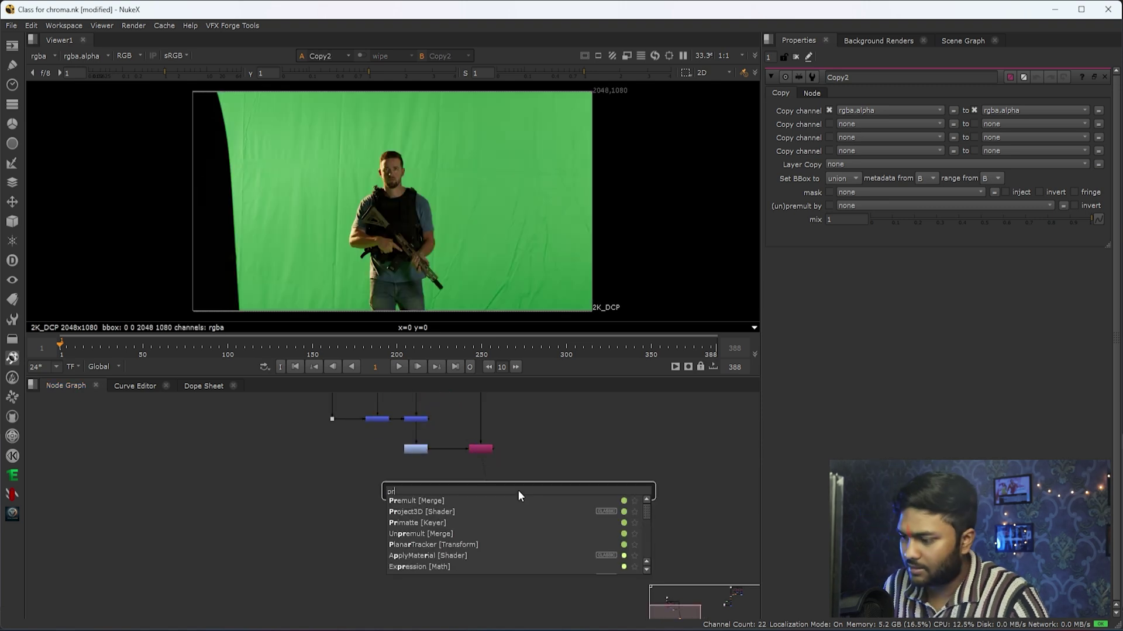
{"action": "key", "text": "Return"}
{"action": "scroll", "coordinate": [518, 491], "scroll_direction": "up", "scroll_amount": 2}
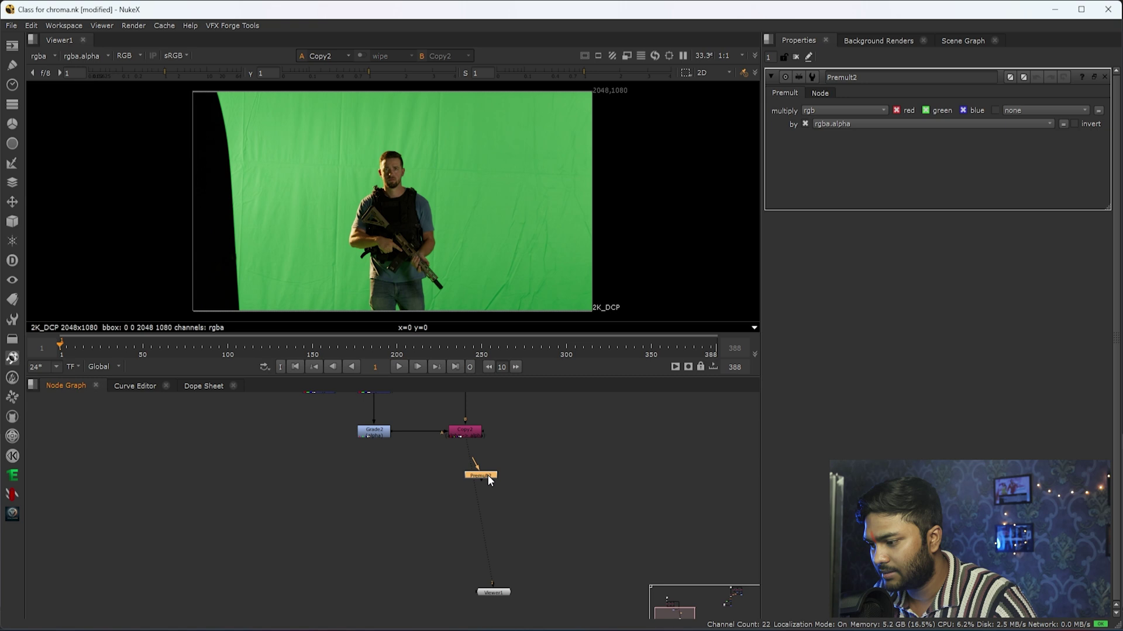
{"action": "key", "text": "1"}
{"action": "left_click_drag", "start_coordinate": [482, 473], "coordinate": [473, 507]}
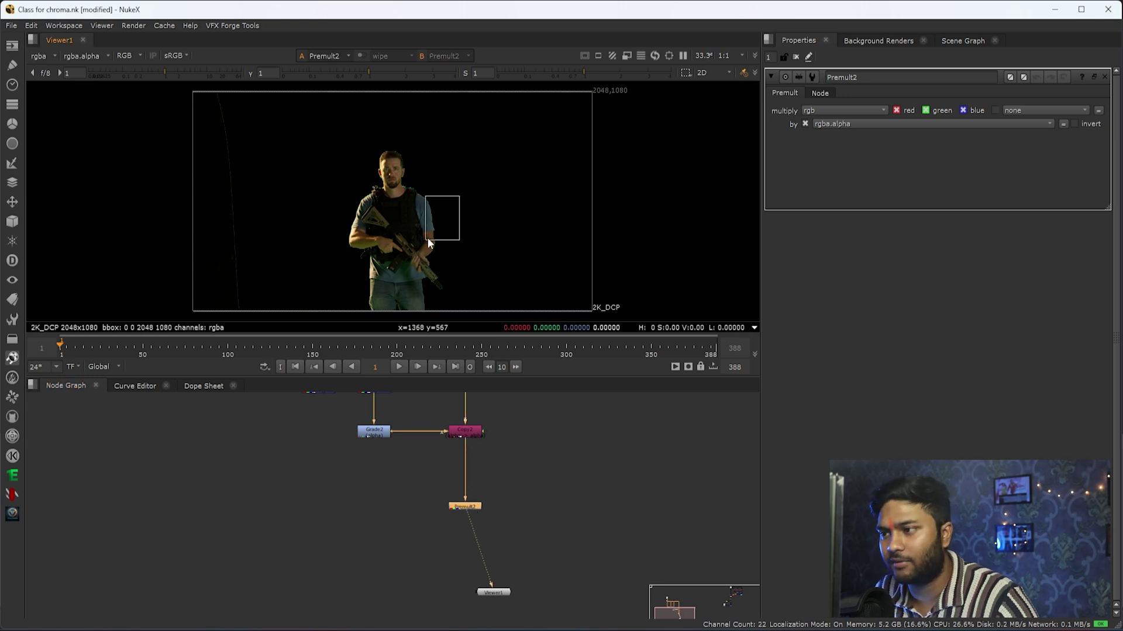
{"action": "left_click_drag", "start_coordinate": [625, 172], "coordinate": [460, 244]}
{"action": "scroll", "coordinate": [492, 457], "scroll_direction": "down", "scroll_amount": 4}
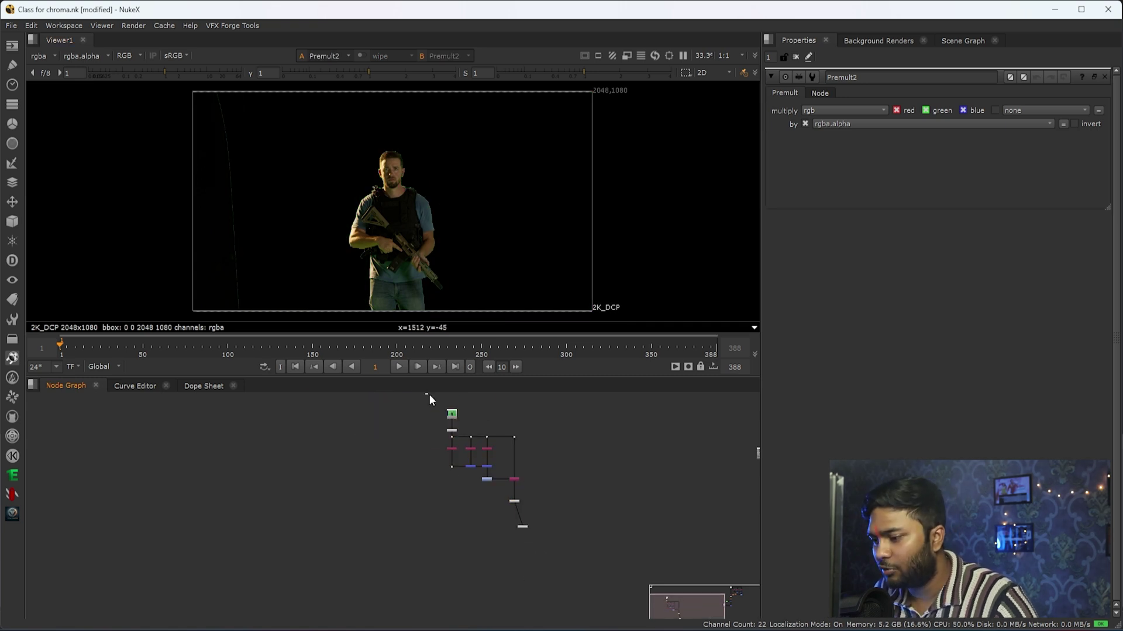
{"action": "mouse_move", "coordinate": [426, 397]}
{"action": "left_mouse_down"}
{"action": "mouse_move", "coordinate": [491, 510]}
{"action": "mouse_move", "coordinate": [486, 482]}
{"action": "mouse_move", "coordinate": [463, 482]}
{"action": "left_mouse_up"}
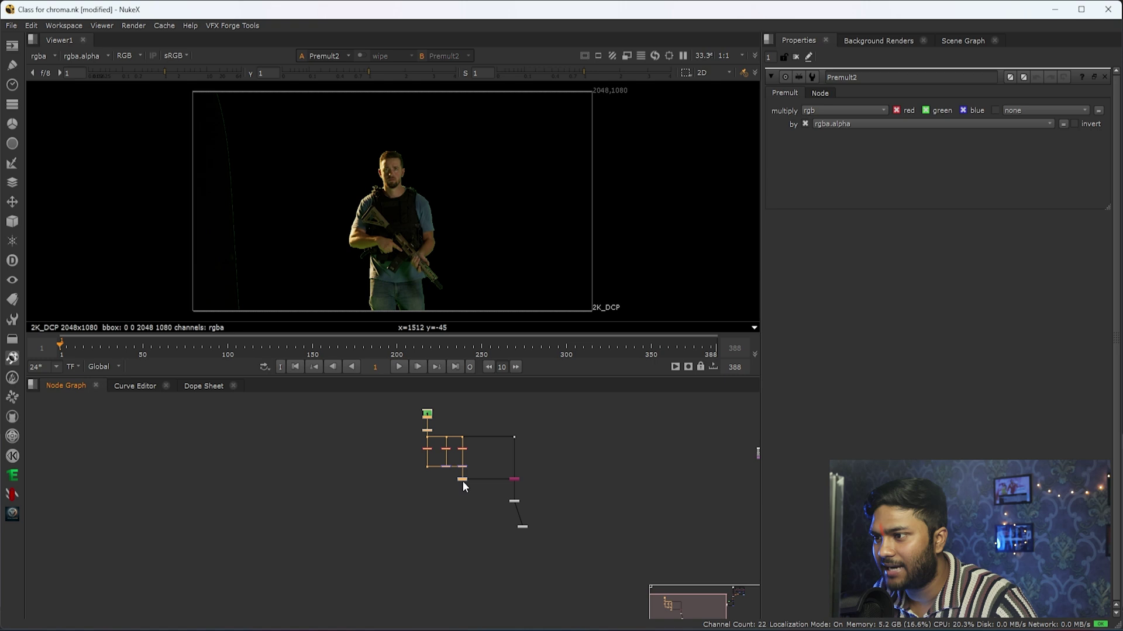
{"action": "left_click_drag", "start_coordinate": [433, 252], "coordinate": [375, 297]}
{"action": "scroll", "coordinate": [378, 217], "scroll_direction": "up", "scroll_amount": 2}
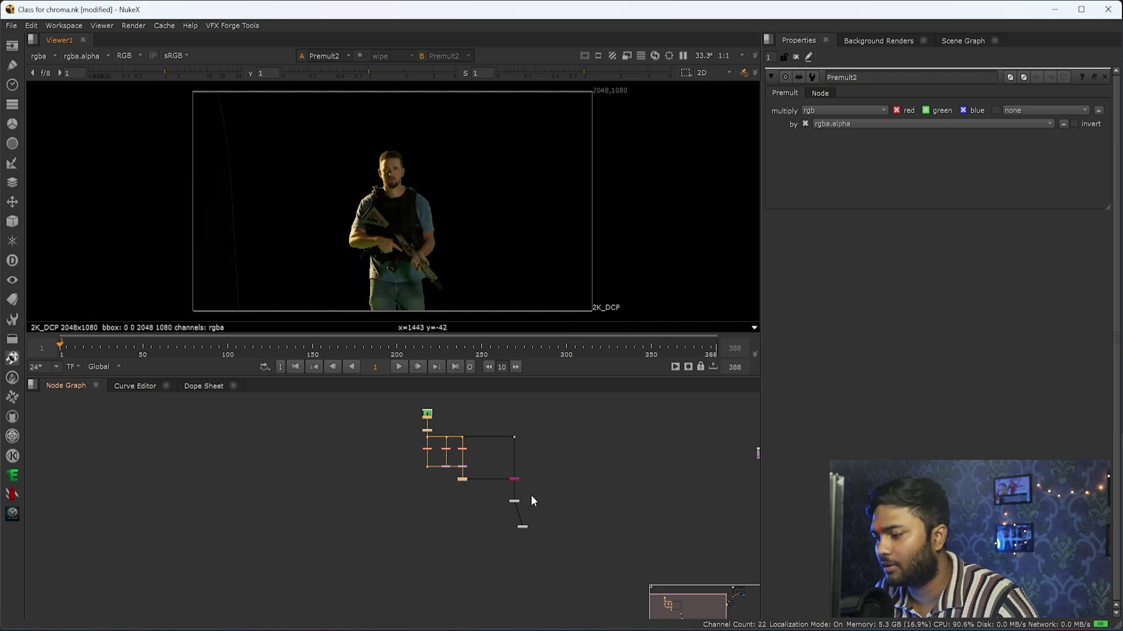
{"action": "scroll", "coordinate": [517, 425], "scroll_direction": "up", "scroll_amount": 5}
{"action": "scroll", "coordinate": [498, 468], "scroll_direction": "up", "scroll_amount": 3}
{"action": "key", "text": "Tab"}
{"action": "type", "text": "bm"}
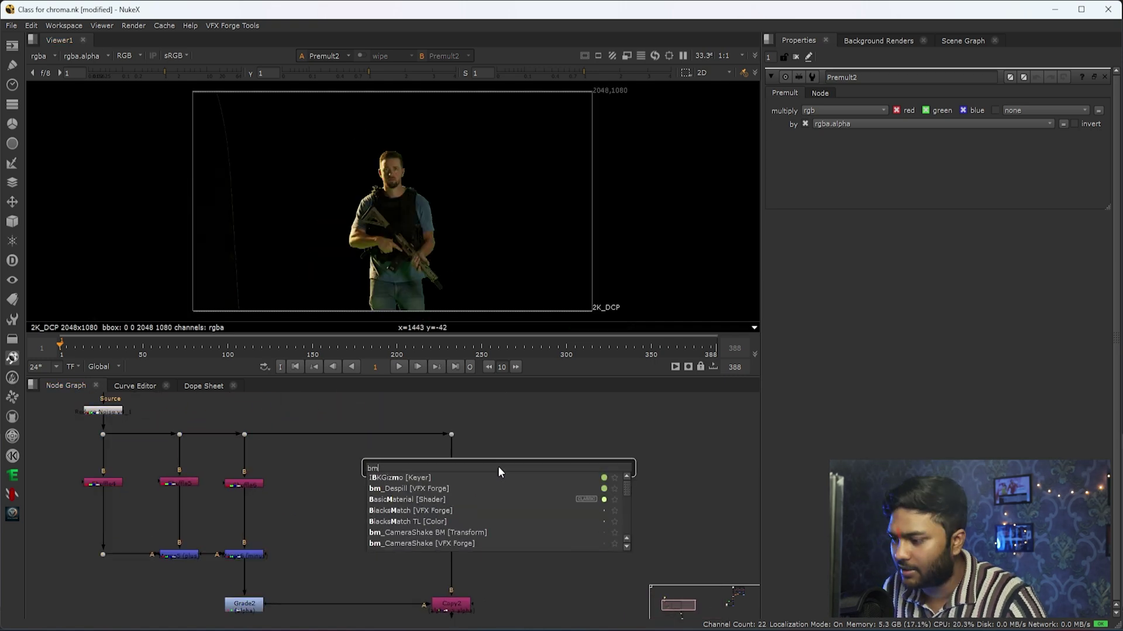
{"action": "type", "text": "_"}
{"action": "key", "text": "Return"}
{"action": "scroll", "coordinate": [498, 467], "scroll_direction": "up", "scroll_amount": 3}
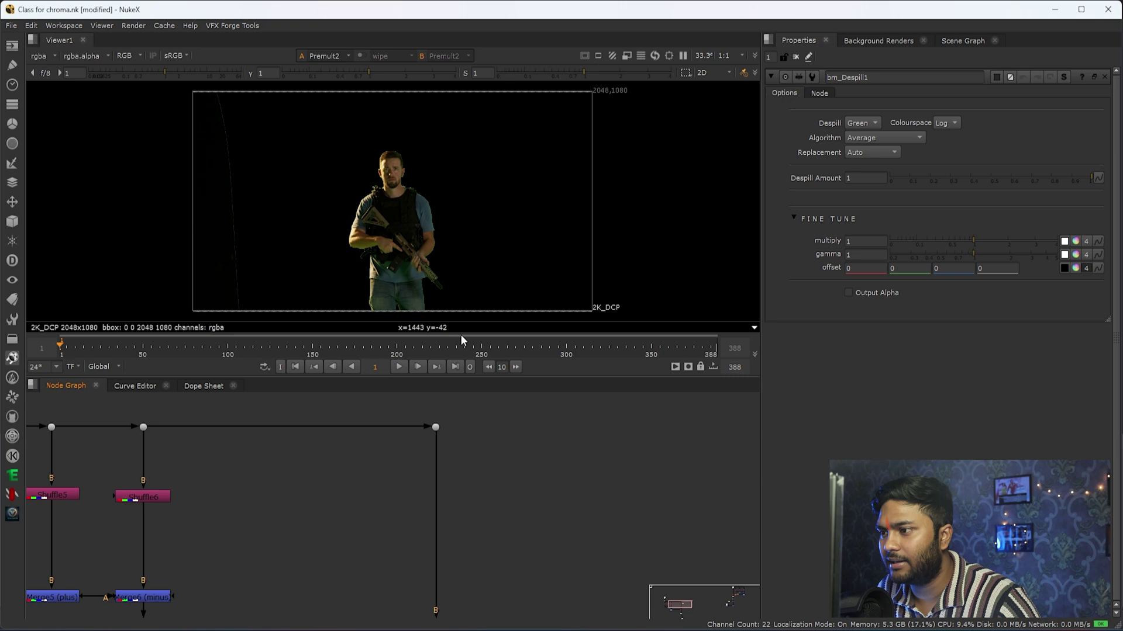
{"action": "scroll", "coordinate": [509, 457], "scroll_direction": "down", "scroll_amount": 3}
{"action": "mouse_move", "coordinate": [505, 421]}
{"action": "left_mouse_down"}
{"action": "mouse_move", "coordinate": [461, 448]}
{"action": "mouse_move", "coordinate": [468, 457]}
{"action": "left_mouse_up"}
{"action": "key", "text": "1"}
{"action": "left_click_drag", "start_coordinate": [533, 491], "coordinate": [375, 602]}
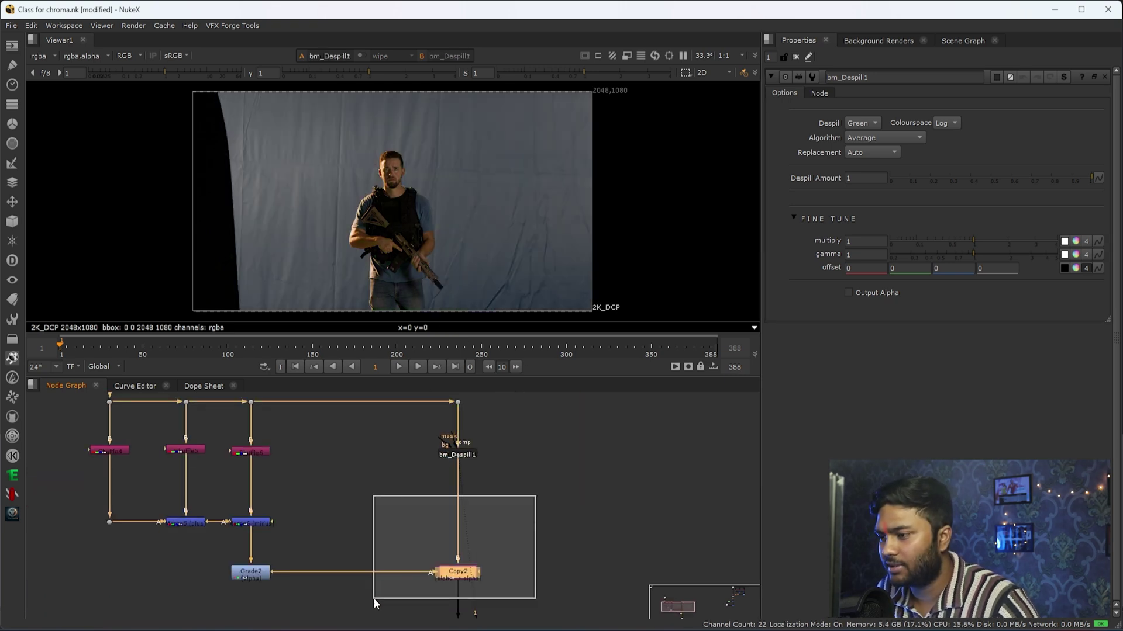
{"action": "scroll", "coordinate": [509, 509], "scroll_direction": "down", "scroll_amount": 2}
{"action": "key", "text": "1"}
{"action": "left_click_drag", "start_coordinate": [428, 213], "coordinate": [372, 266]}
{"action": "left_click", "coordinate": [451, 221], "text": "ctrl"}
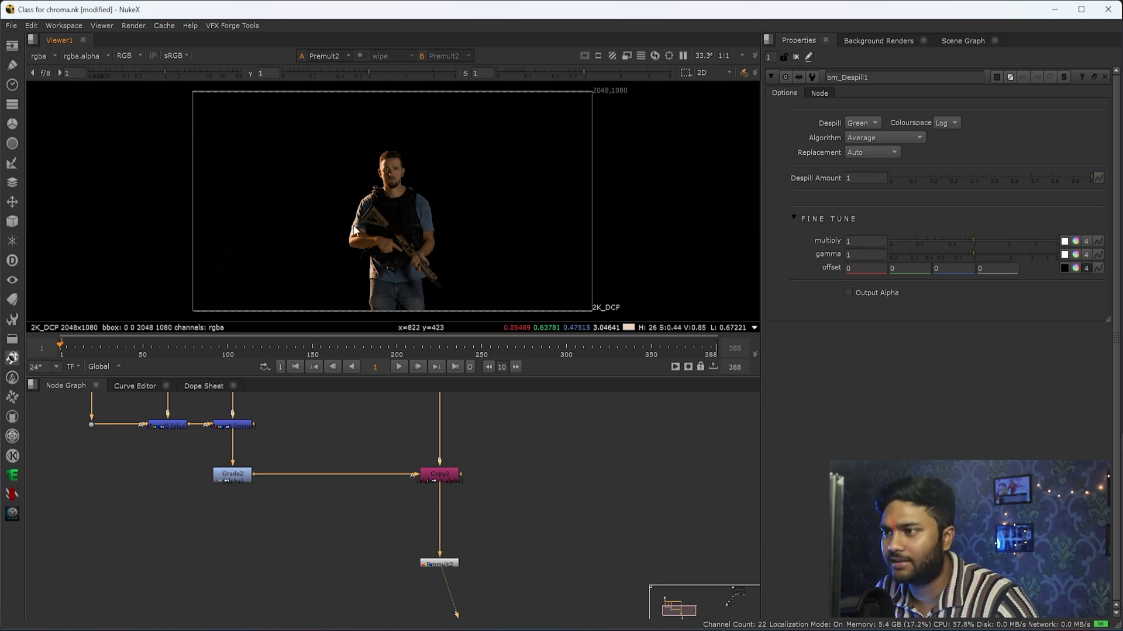
{"action": "scroll", "coordinate": [395, 211], "scroll_direction": "up", "scroll_amount": 1}
{"action": "scroll", "coordinate": [465, 570], "scroll_direction": "down", "scroll_amount": 3}
{"action": "mouse_move", "coordinate": [527, 561]}
{"action": "left_mouse_down"}
{"action": "mouse_move", "coordinate": [490, 493]}
{"action": "mouse_move", "coordinate": [501, 467]}
{"action": "left_mouse_up"}
{"action": "scroll", "coordinate": [490, 494], "scroll_direction": "up", "scroll_amount": 2}
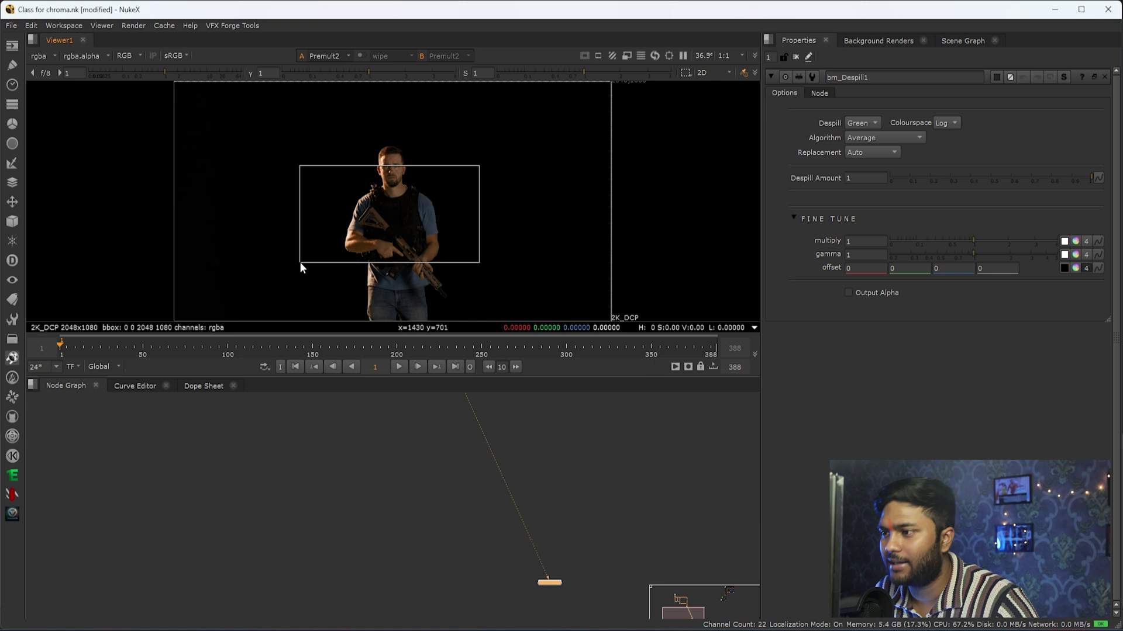
{"action": "left_click_drag", "start_coordinate": [541, 570], "coordinate": [492, 536]}
Create a temporary Constant, compare it with the footage, then delete it
{"action": "key", "text": "Tab"}
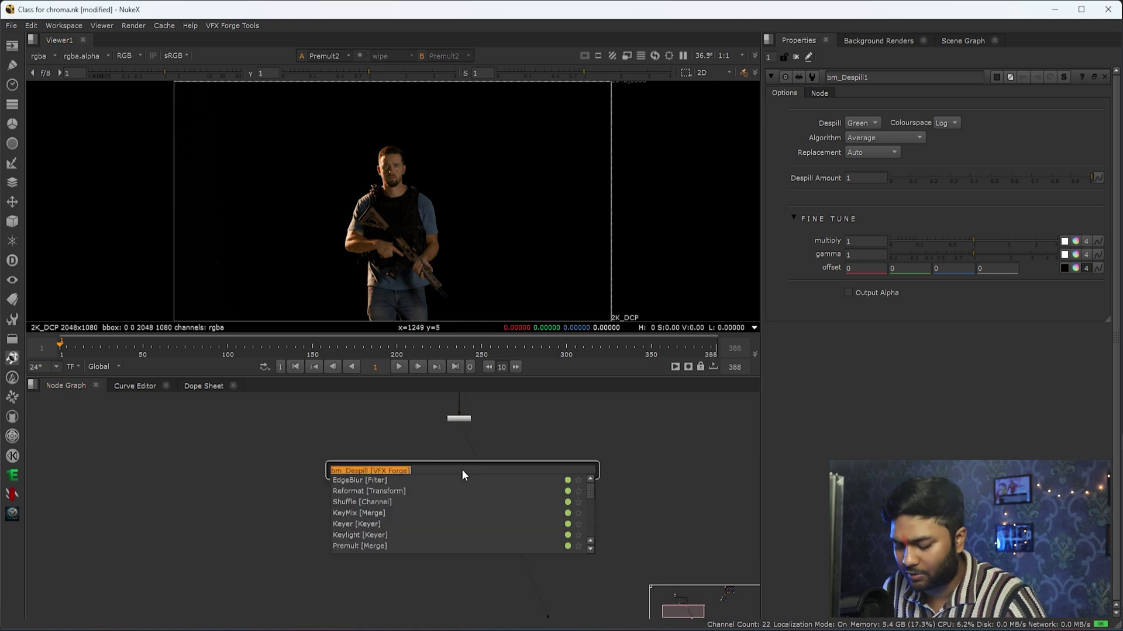
{"action": "type", "text": "cons"}
{"action": "key", "text": "Return"}
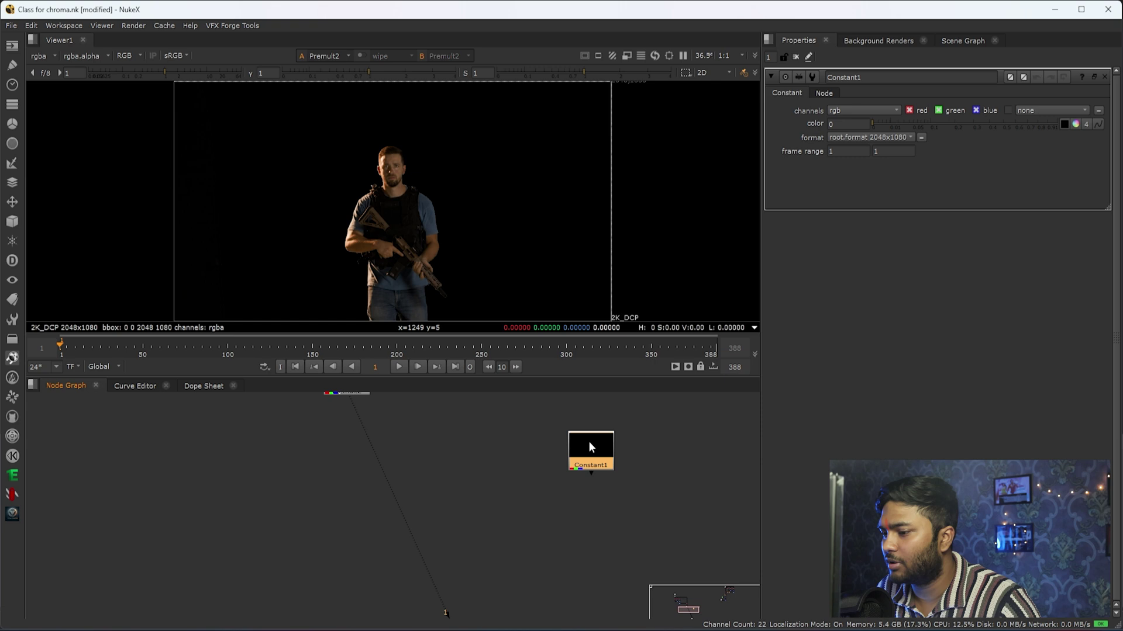
{"action": "scroll", "coordinate": [516, 445], "scroll_direction": "down", "scroll_amount": 2}
{"action": "key", "text": "1"}
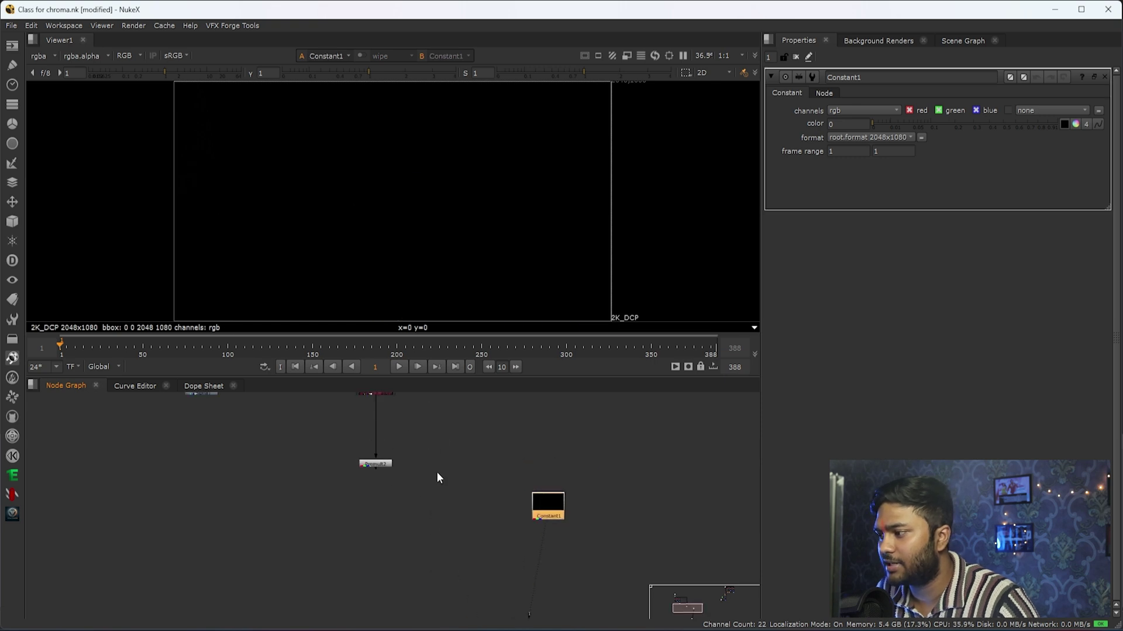
{"action": "scroll", "coordinate": [437, 472], "scroll_direction": "down", "scroll_amount": 3}
{"action": "left_click_drag", "start_coordinate": [445, 431], "coordinate": [424, 413]}
{"action": "key", "text": "1"}
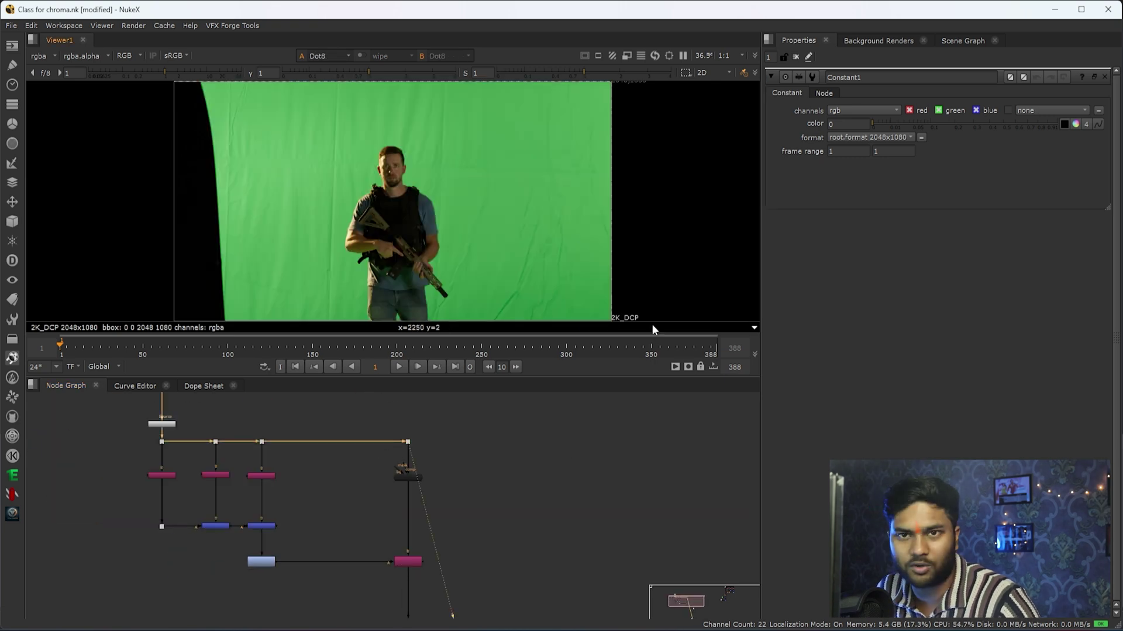
{"action": "scroll", "coordinate": [574, 480], "scroll_direction": "down", "scroll_amount": 2}
{"action": "left_click", "coordinate": [535, 530]}
{"action": "key", "text": "1"}
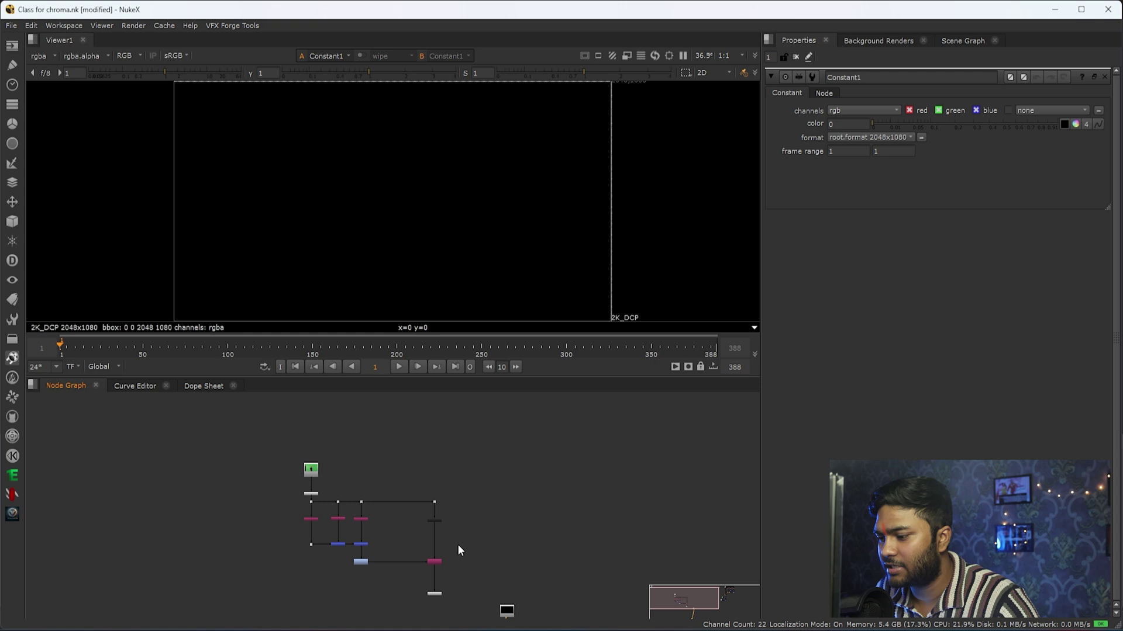
{"action": "key", "text": "1"}
{"action": "left_click_drag", "start_coordinate": [410, 515], "coordinate": [532, 473]}
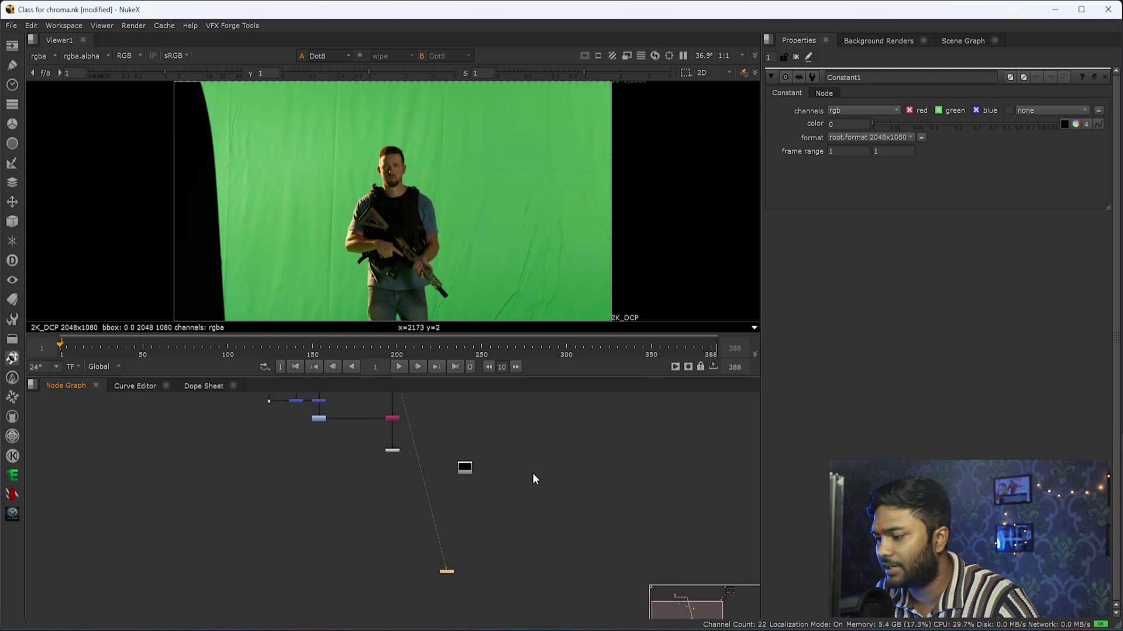
{"action": "left_click", "coordinate": [464, 465]}
{"action": "key", "text": "1"}
{"action": "left_click_drag", "start_coordinate": [435, 449], "coordinate": [520, 490]}
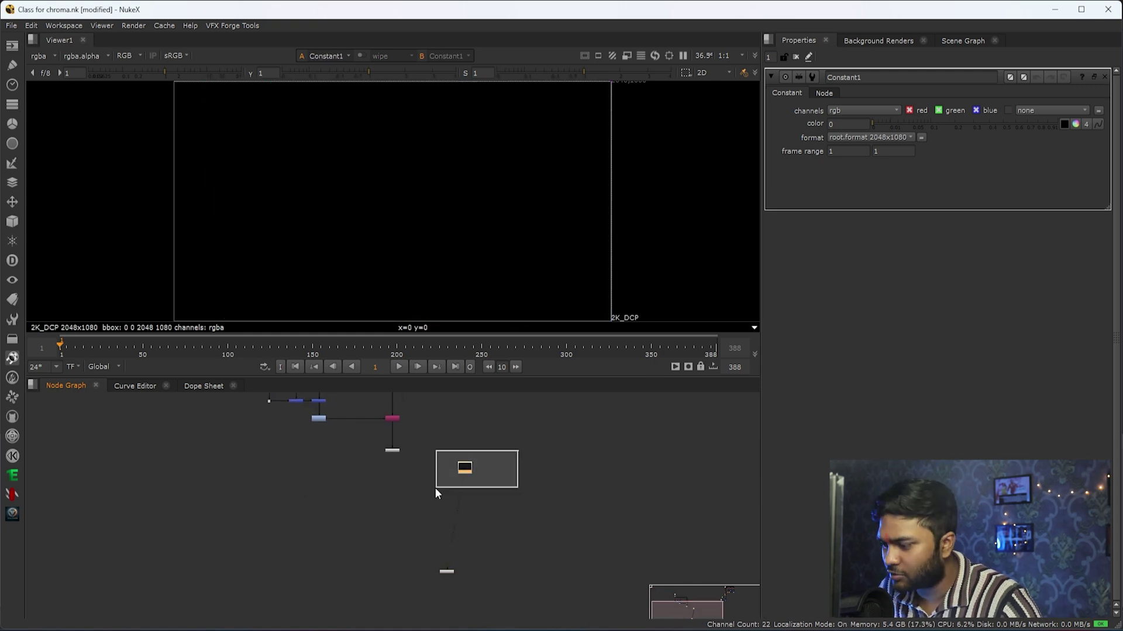
{"action": "key", "text": "Delete"}
Add a CheckerBoard background beside the tree, view it, and place a Merge node
{"action": "key", "text": "Tab"}
{"action": "type", "text": "che"}
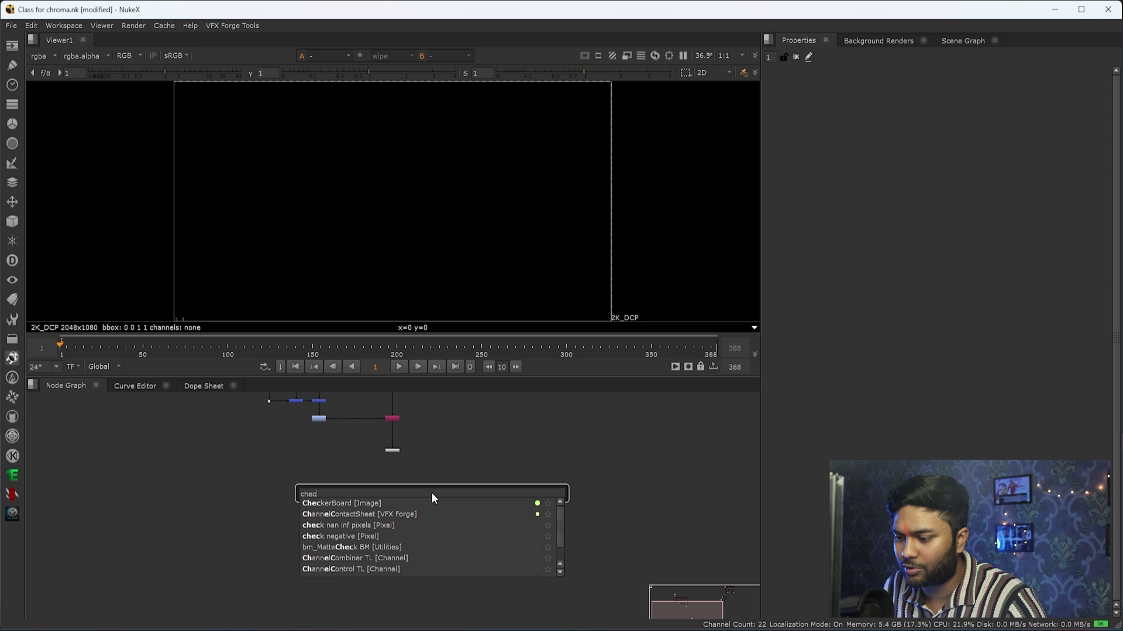
{"action": "key", "text": "Down"}
{"action": "key", "text": "Return"}
{"action": "scroll", "coordinate": [432, 498], "scroll_direction": "up", "scroll_amount": 3}
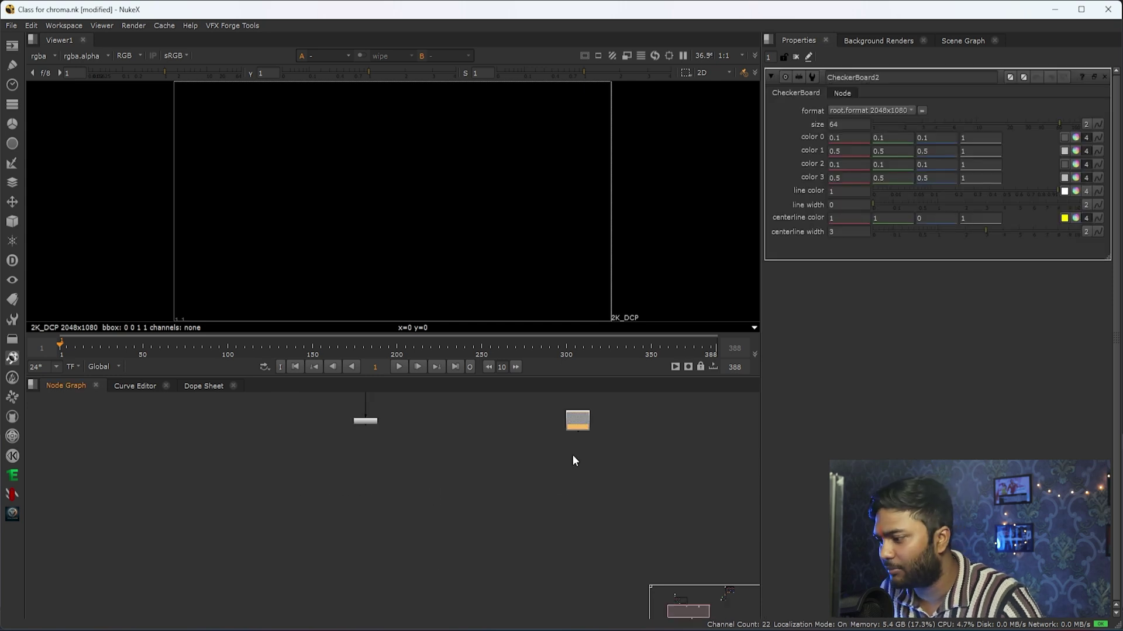
{"action": "left_click_drag", "start_coordinate": [575, 424], "coordinate": [489, 471]}
{"action": "key", "text": "1"}
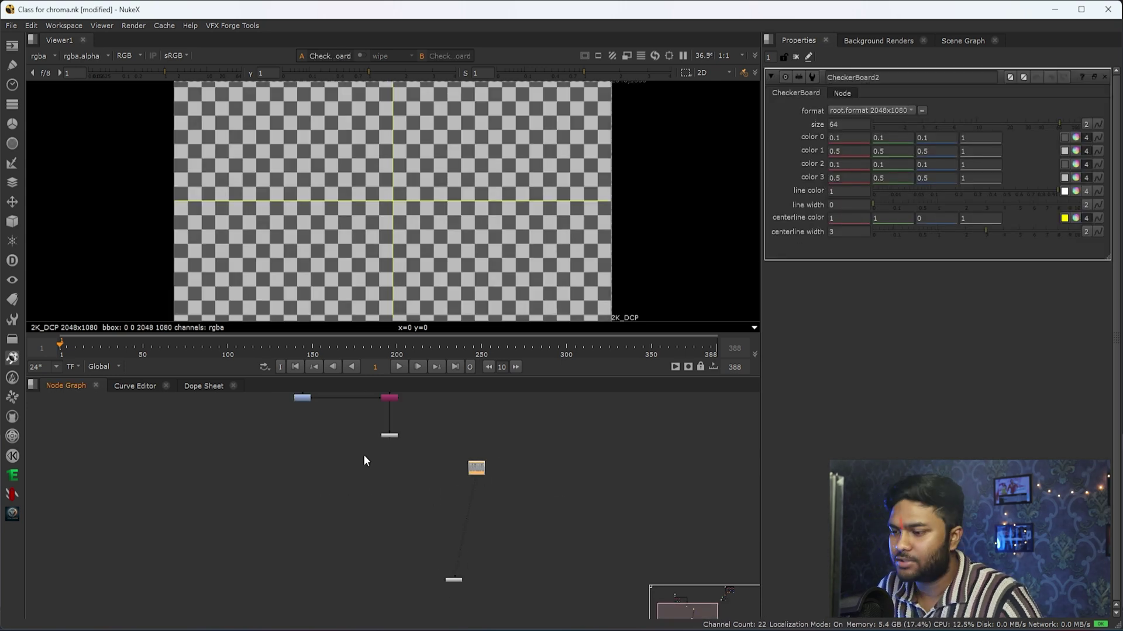
{"action": "left_click", "coordinate": [399, 460]}
{"action": "key", "text": "m"}
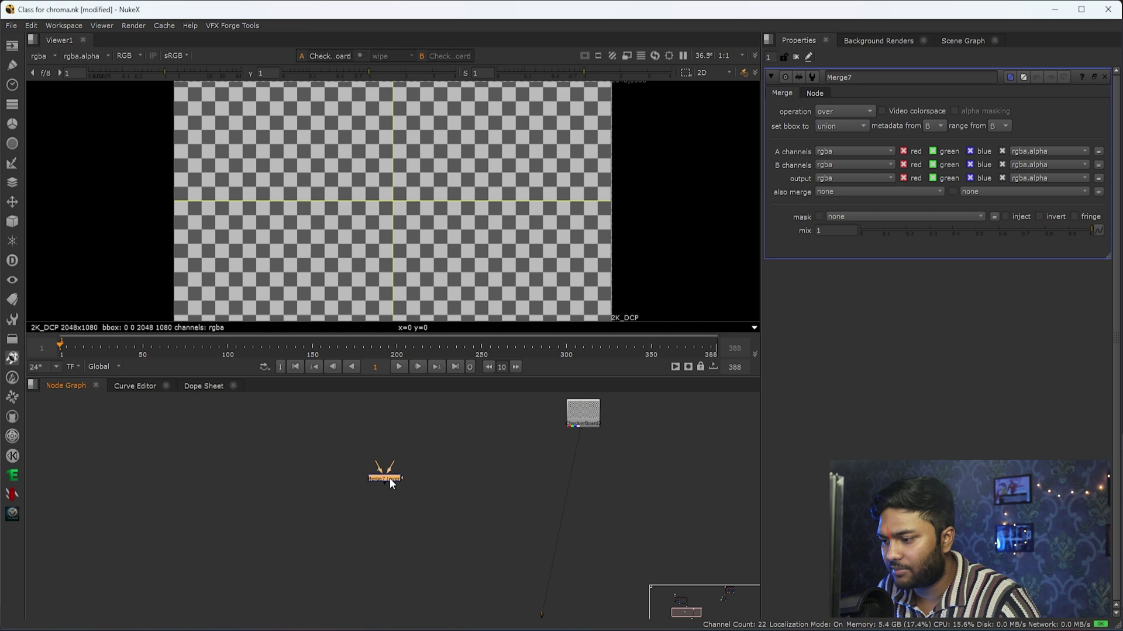
{"action": "scroll", "coordinate": [372, 477], "scroll_direction": "up", "scroll_amount": 3}
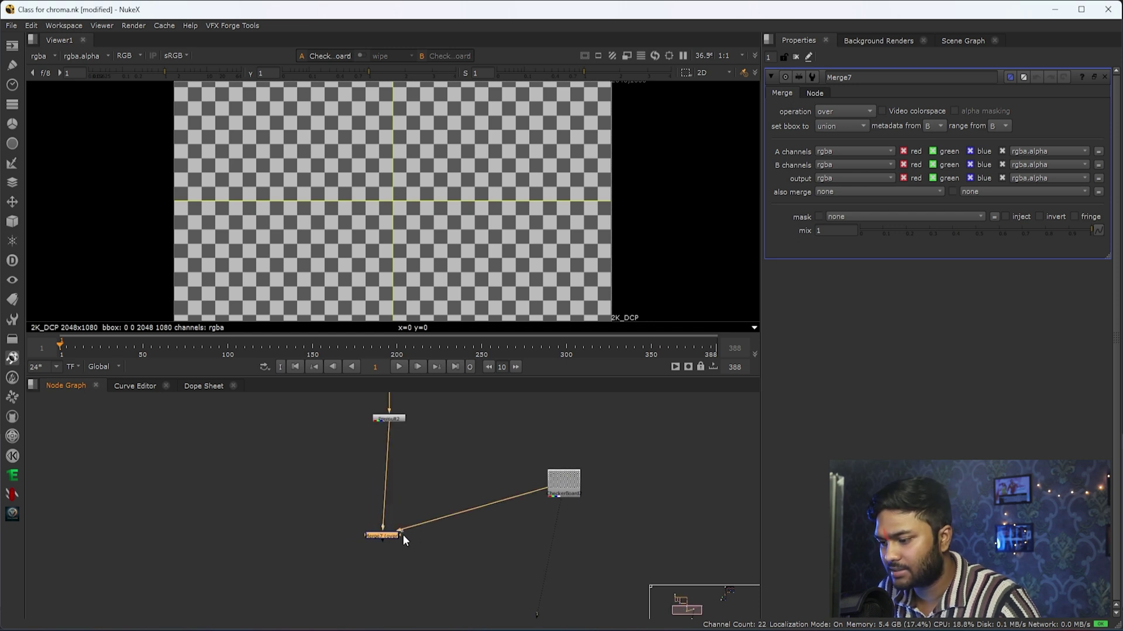
View Merge7 compositing the soldier over the checkerboard, then add another Merge above it
{"action": "left_click", "coordinate": [397, 496]}
{"action": "key", "text": "1"}
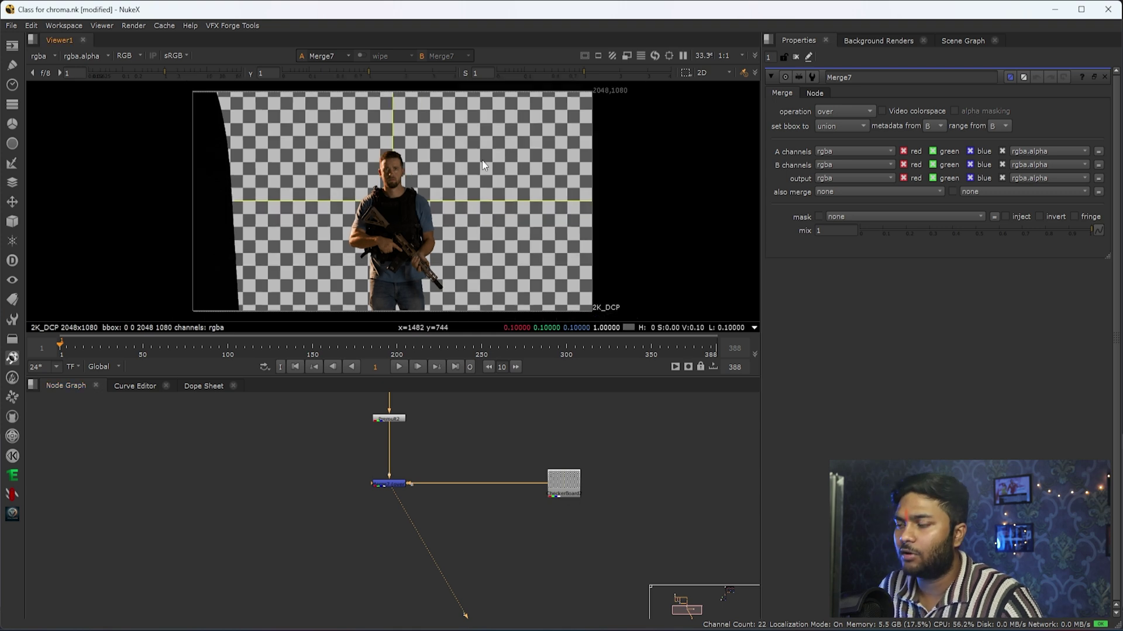
{"action": "scroll", "coordinate": [524, 505], "scroll_direction": "up", "scroll_amount": 2}
{"action": "scroll", "coordinate": [419, 480], "scroll_direction": "down", "scroll_amount": 2}
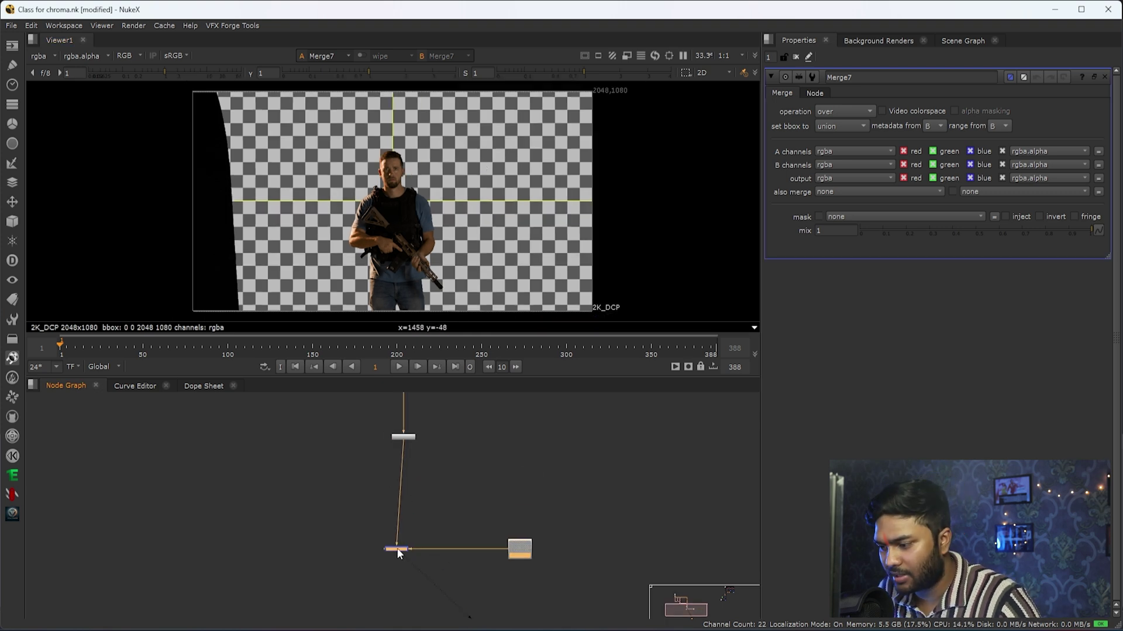
{"action": "key", "text": "m"}
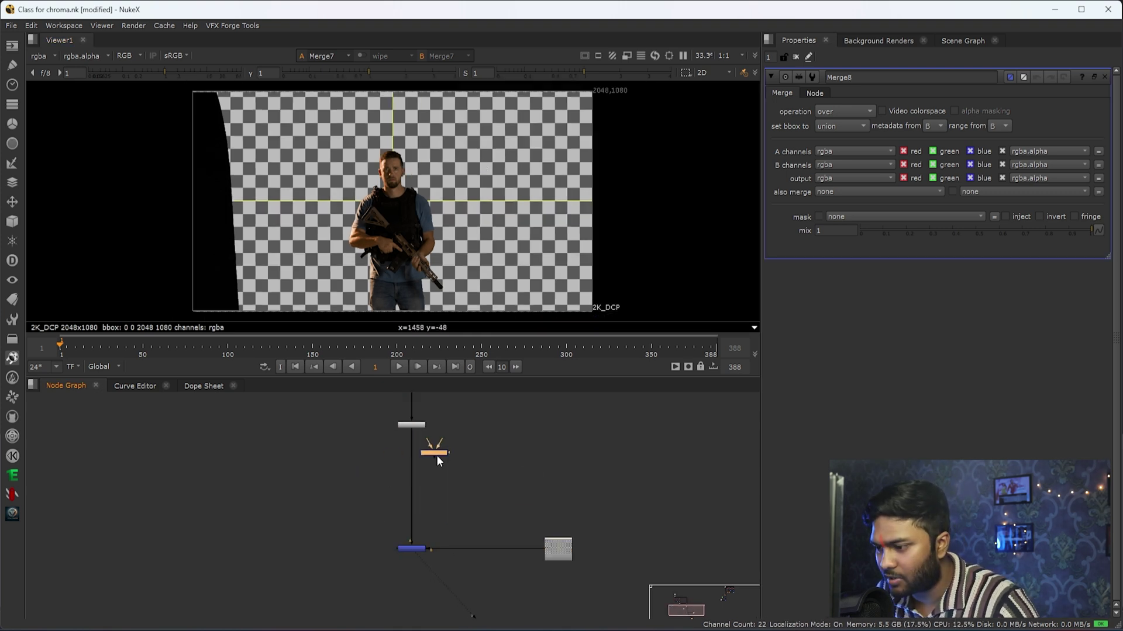
{"action": "scroll", "coordinate": [388, 449], "scroll_direction": "up", "scroll_amount": 2}
Create Roto2 with a Bezier around the soldier and set Merge8 to stencil
{"action": "left_click", "coordinate": [331, 443]}
{"action": "key", "text": "o"}
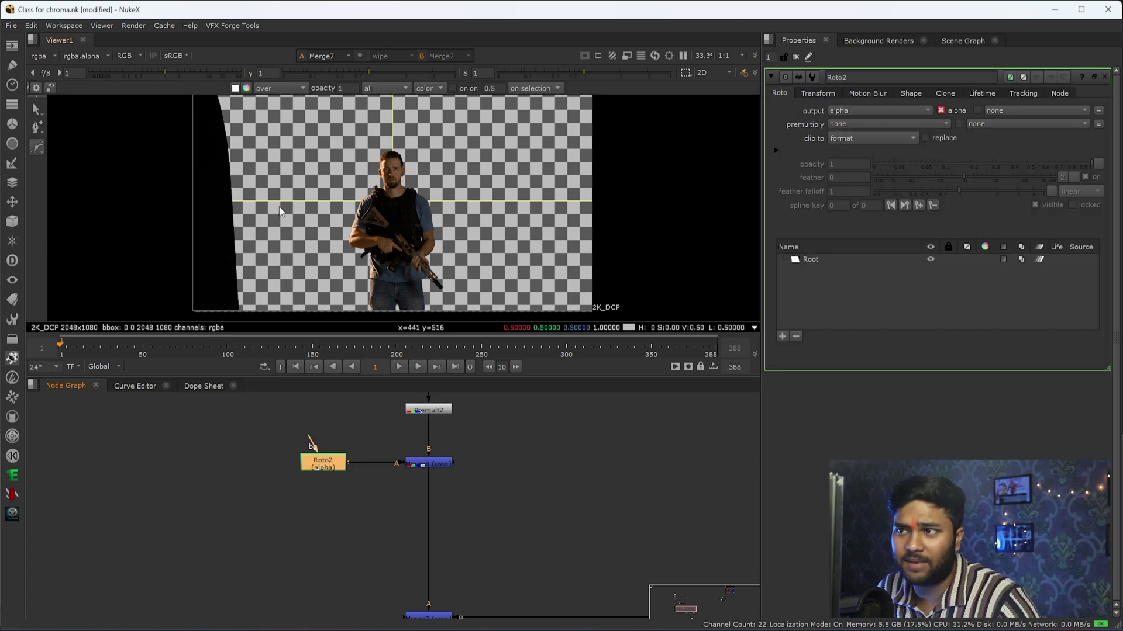
{"action": "scroll", "coordinate": [279, 205], "scroll_direction": "down", "scroll_amount": 1}
{"action": "scroll", "coordinate": [309, 264], "scroll_direction": "up", "scroll_amount": 1}
{"action": "left_click", "coordinate": [310, 303]}
{"action": "scroll", "coordinate": [307, 219], "scroll_direction": "up", "scroll_amount": 1}
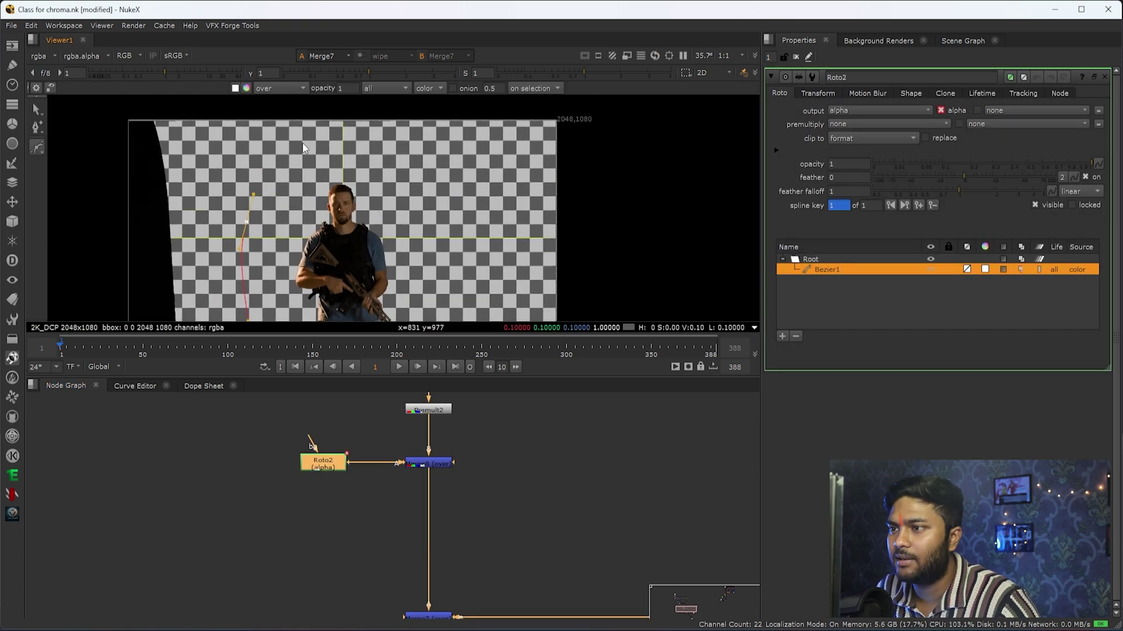
{"action": "scroll", "coordinate": [411, 207], "scroll_direction": "down", "scroll_amount": 1}
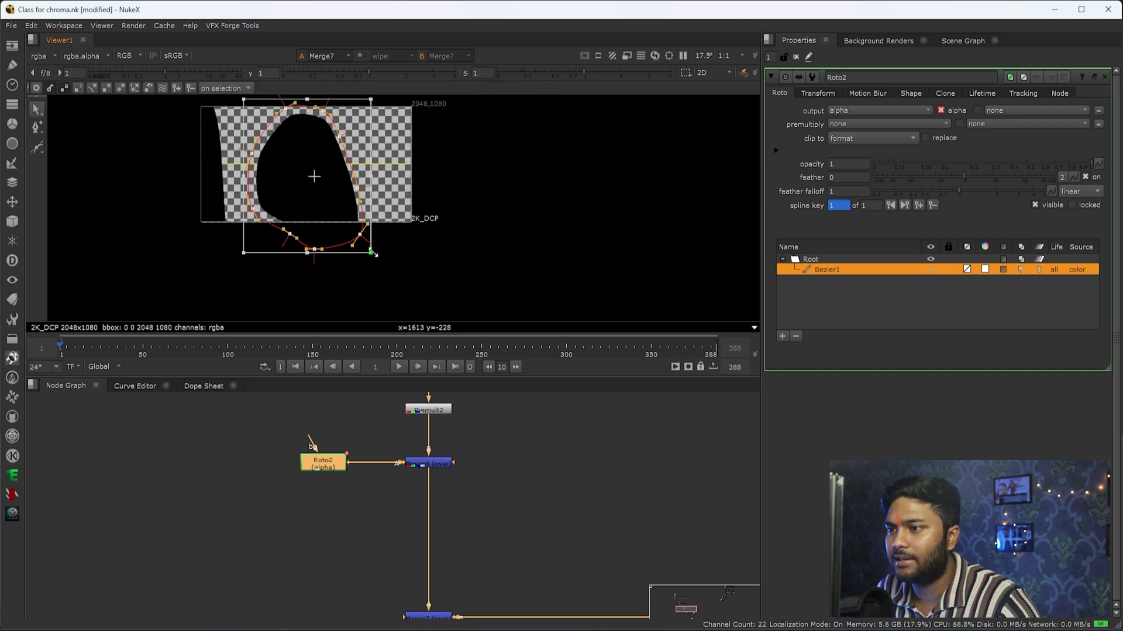
{"action": "left_click", "coordinate": [428, 463]}
{"action": "double_click", "coordinate": [447, 463]}
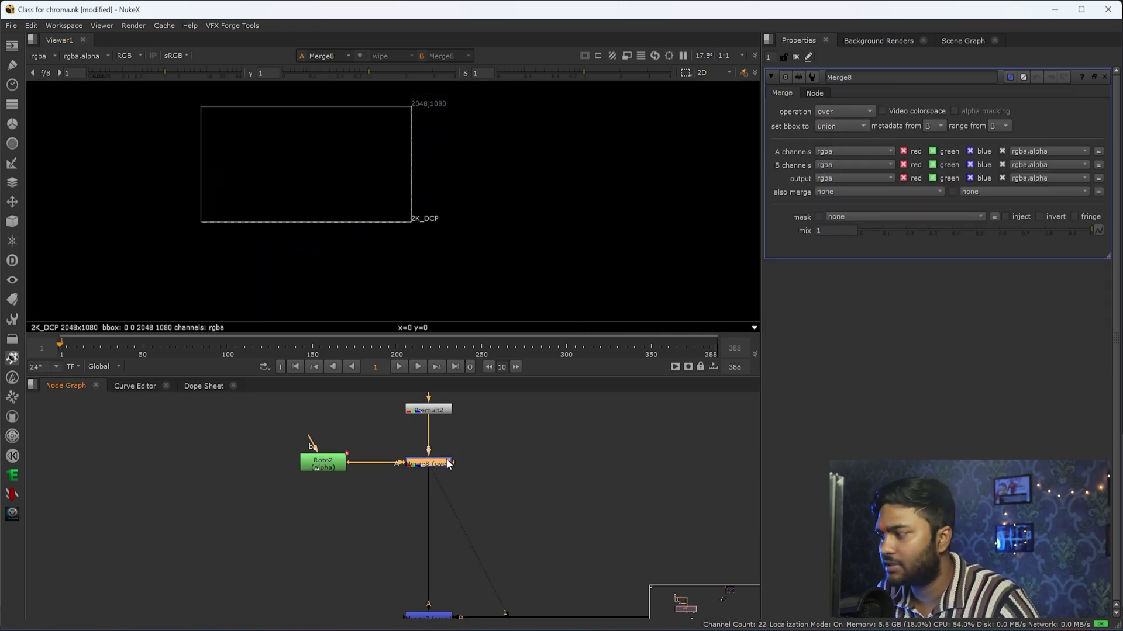
{"action": "left_click", "coordinate": [844, 111]}
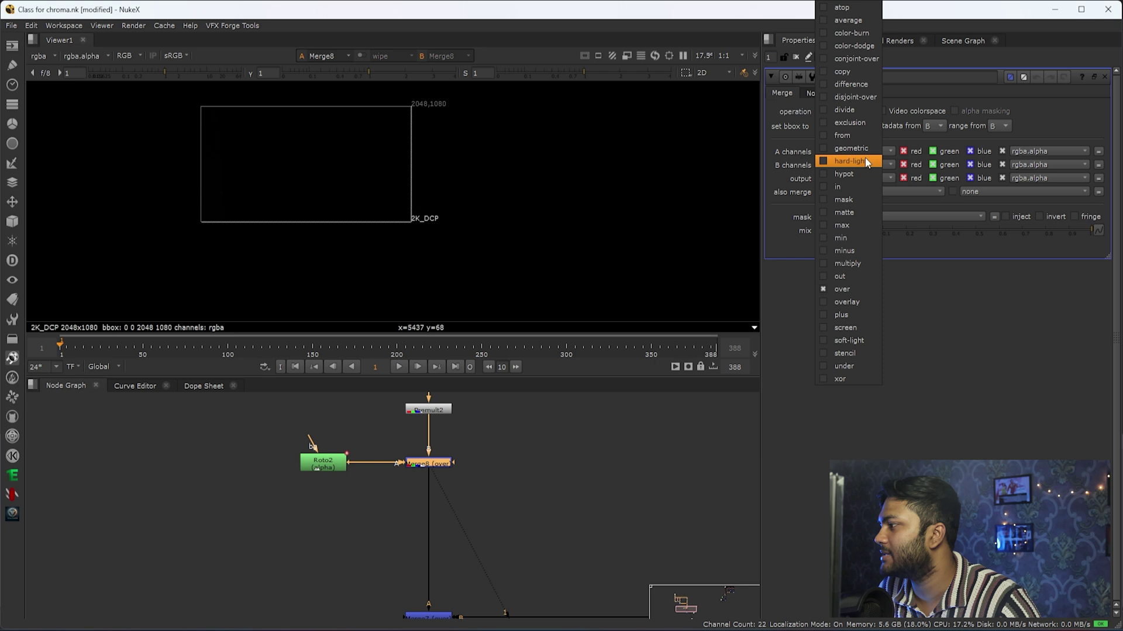
{"action": "left_click", "coordinate": [866, 355]}
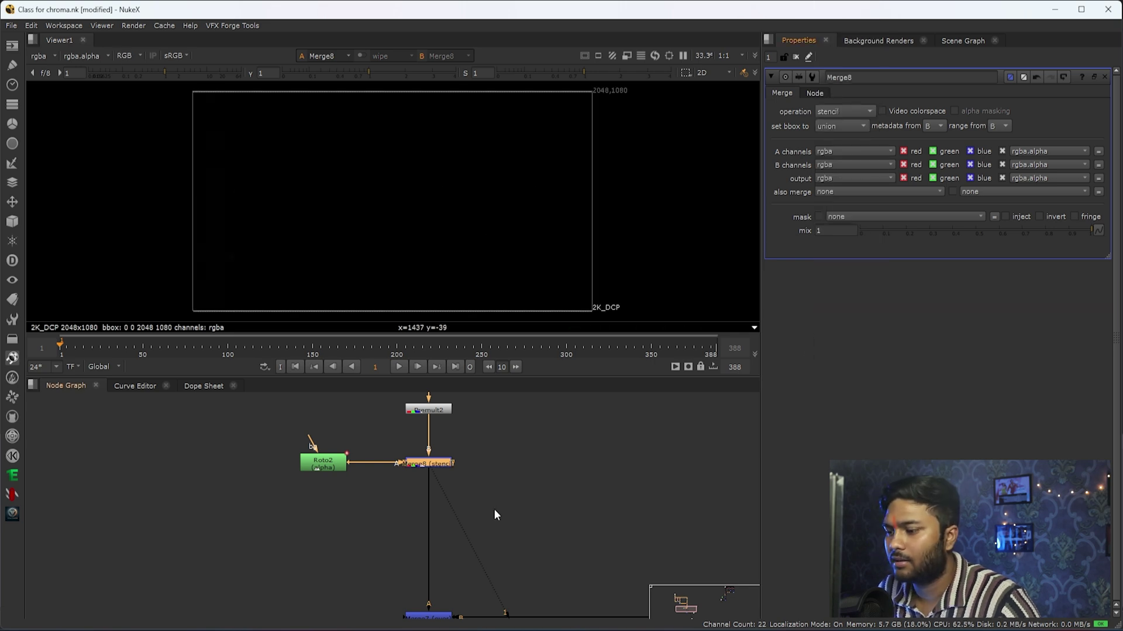
{"action": "key", "text": "1"}
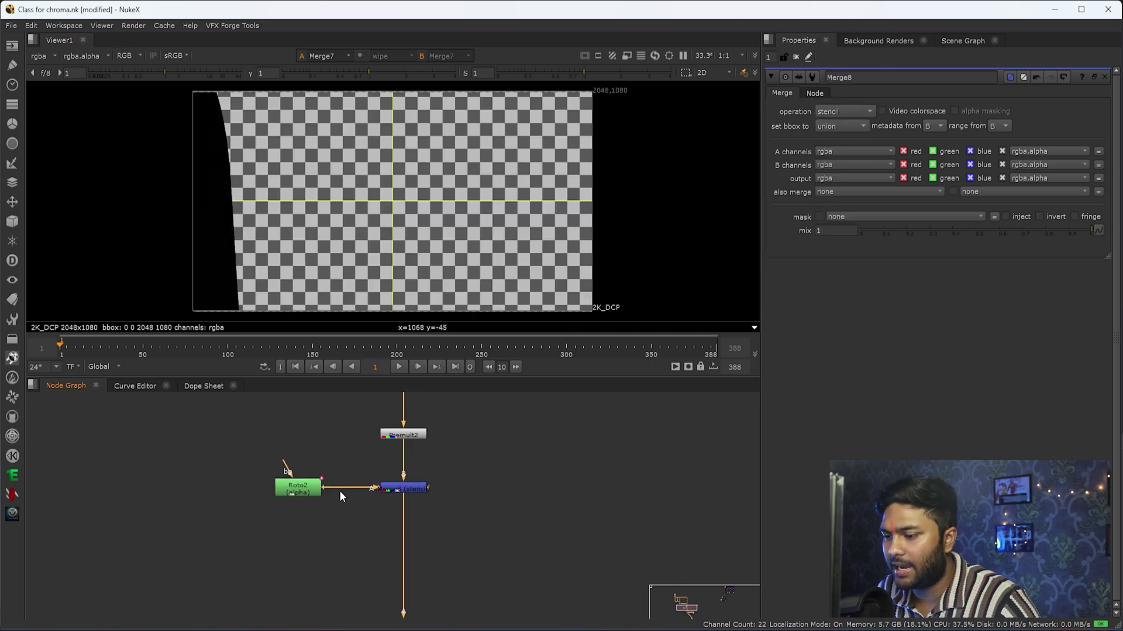
Invert the Bezier1 shape in Roto2's Shape settings
{"action": "left_click", "coordinate": [303, 491]}
{"action": "double_click", "coordinate": [303, 492]}
{"action": "left_click", "coordinate": [825, 270]}
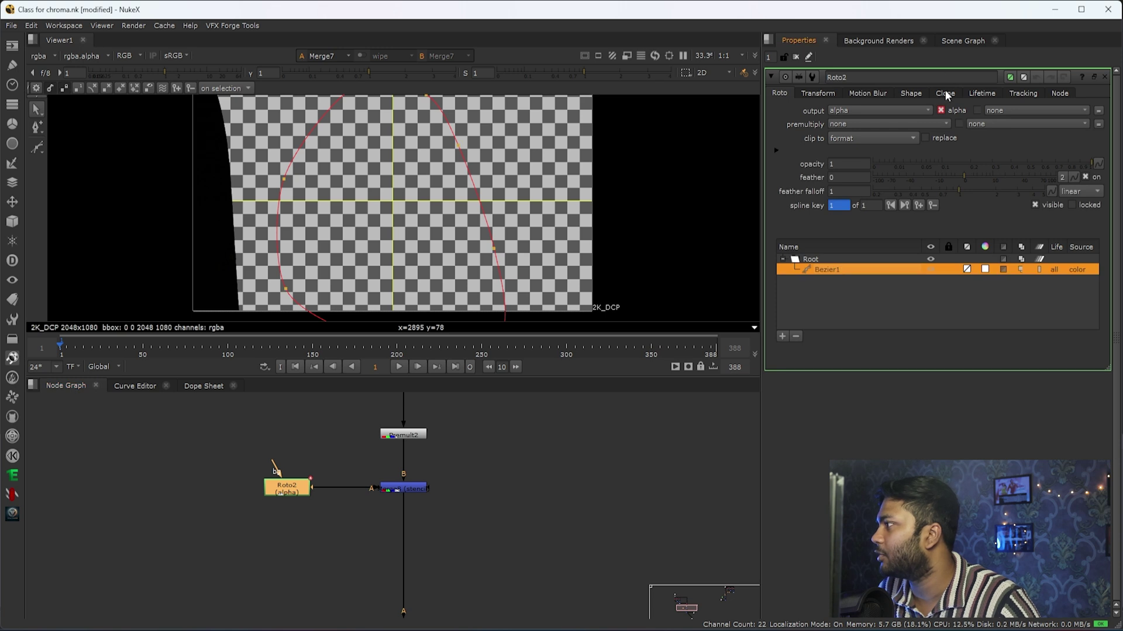
{"action": "left_click", "coordinate": [912, 93]}
{"action": "left_click", "coordinate": [832, 166]}
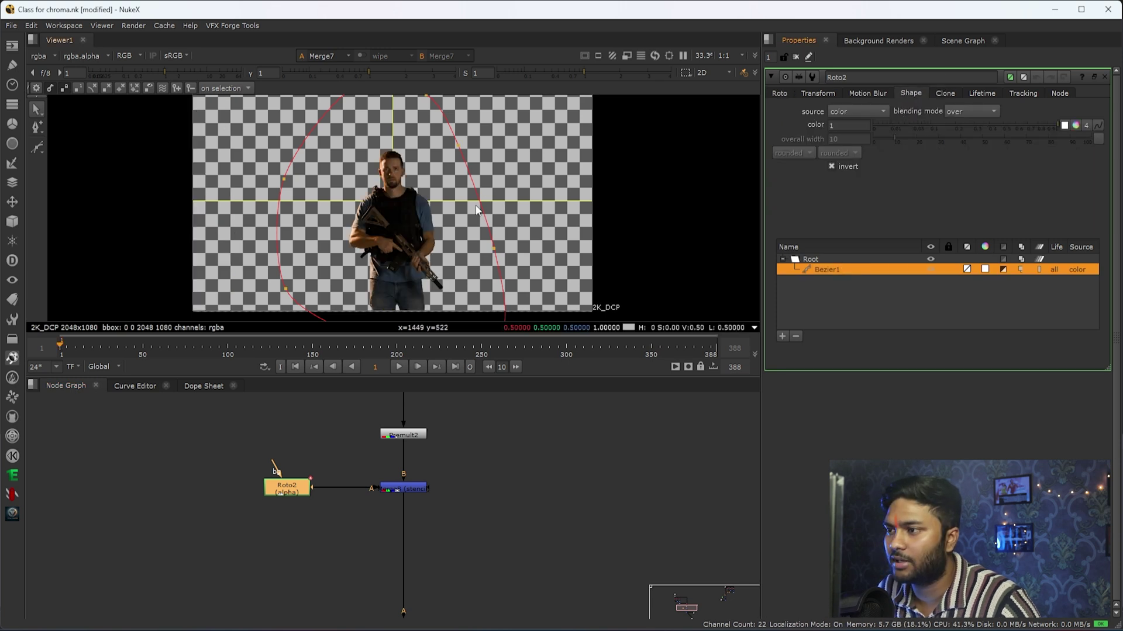
{"action": "scroll", "coordinate": [478, 211], "scroll_direction": "up", "scroll_amount": 2}
{"action": "left_click", "coordinate": [445, 239]}
{"action": "scroll", "coordinate": [445, 240], "scroll_direction": "down", "scroll_amount": 2}
{"action": "left_click_drag", "start_coordinate": [264, 224], "coordinate": [380, 228]}
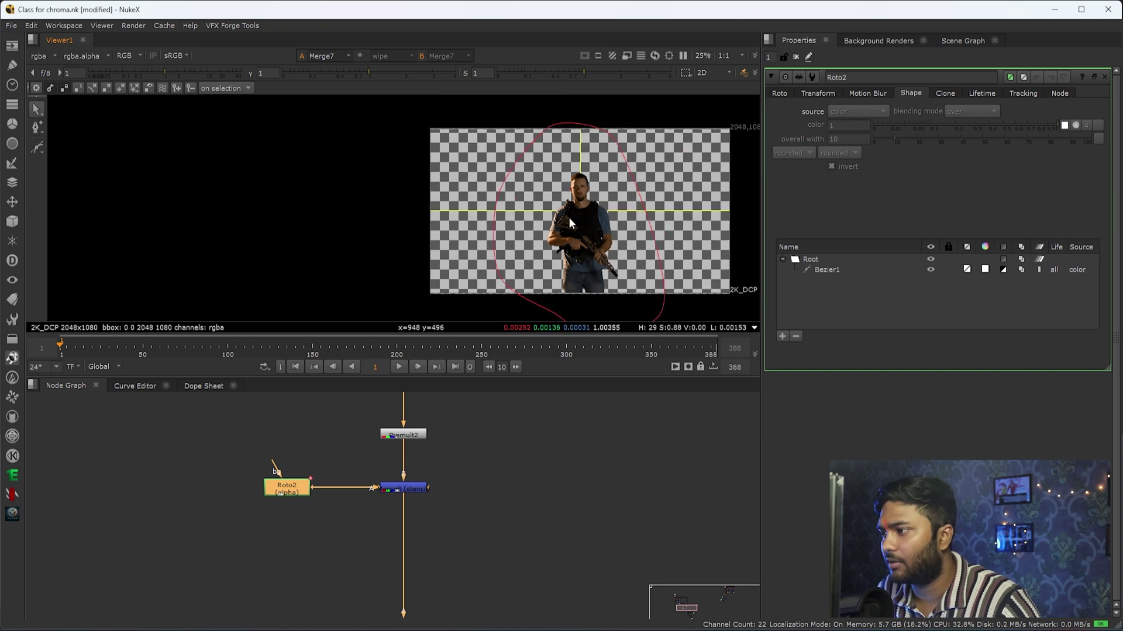
{"action": "scroll", "coordinate": [569, 217], "scroll_direction": "down", "scroll_amount": 1}
Compare Premult2, the stencil Merge and the checkerboard composite in the viewer
{"action": "left_click", "coordinate": [403, 433]}
{"action": "key", "text": "1"}
{"action": "left_click_drag", "start_coordinate": [456, 536], "coordinate": [449, 461], "text": "alt"}
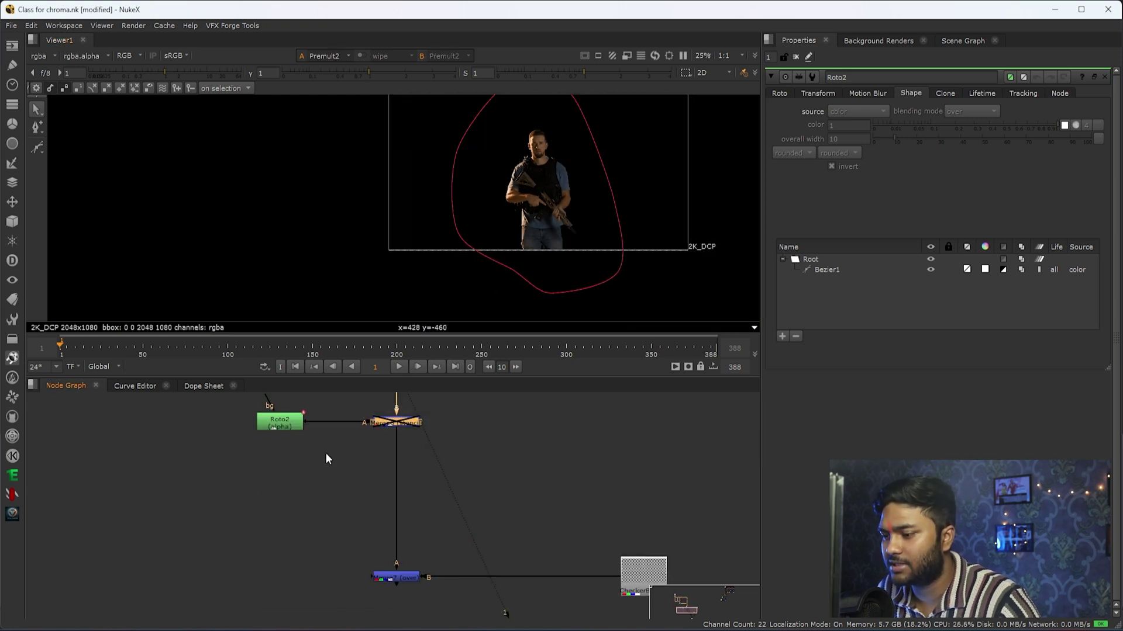
{"action": "left_click", "coordinate": [397, 569]}
{"action": "key", "text": "1"}
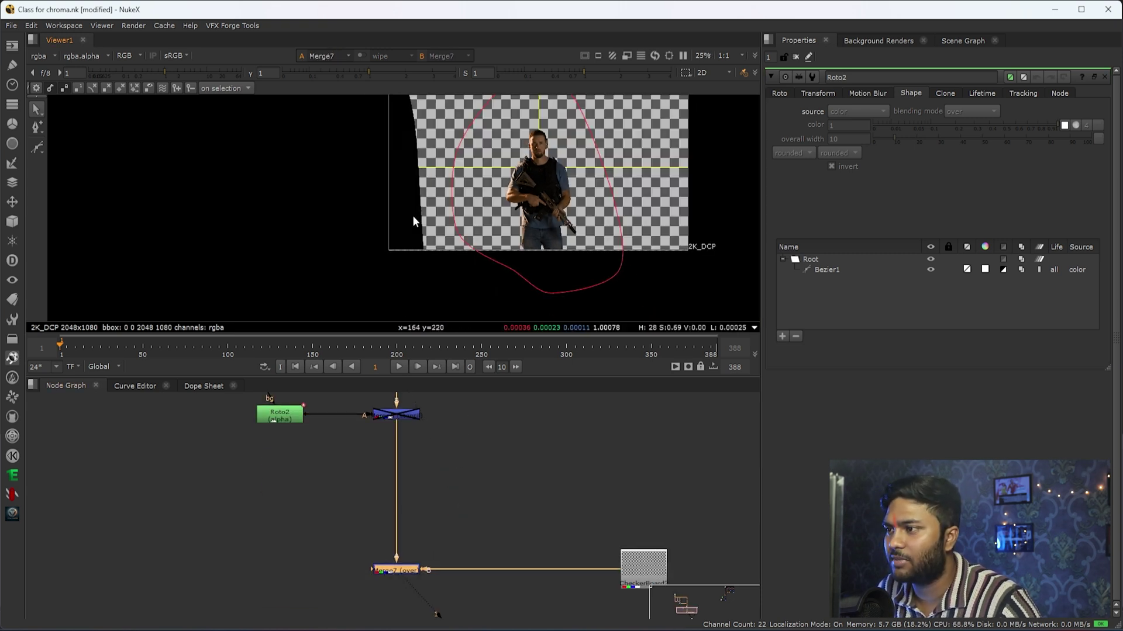
{"action": "left_click_drag", "start_coordinate": [412, 215], "coordinate": [380, 246], "text": "alt"}
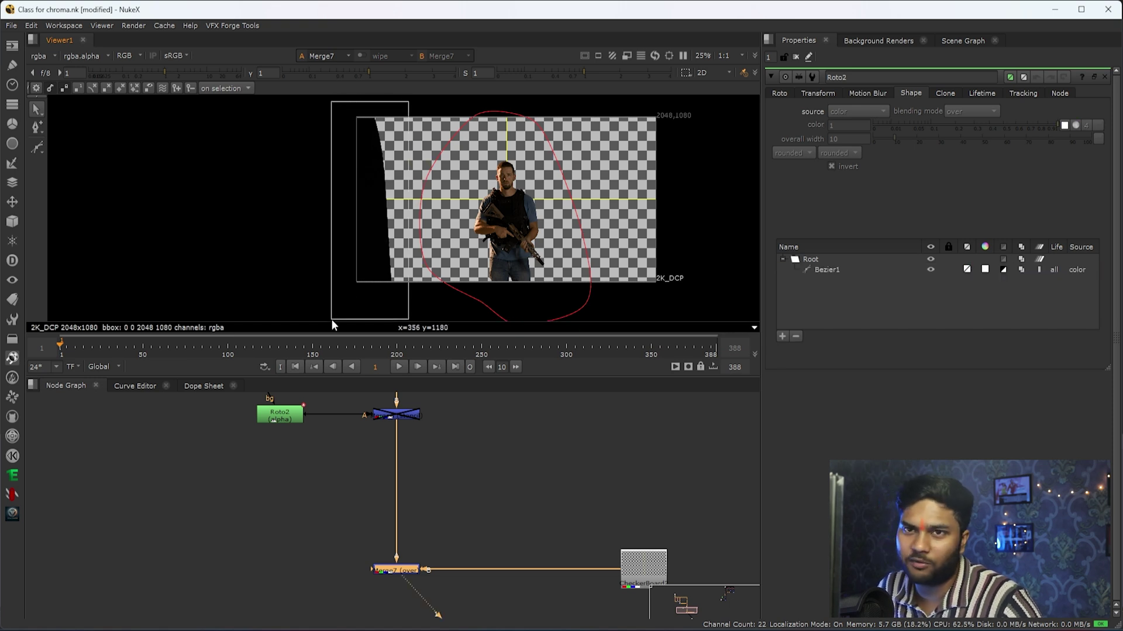
{"action": "left_click_drag", "start_coordinate": [373, 416], "coordinate": [438, 475], "text": "alt"}
{"action": "left_click", "coordinate": [384, 481]}
{"action": "key", "text": "1"}
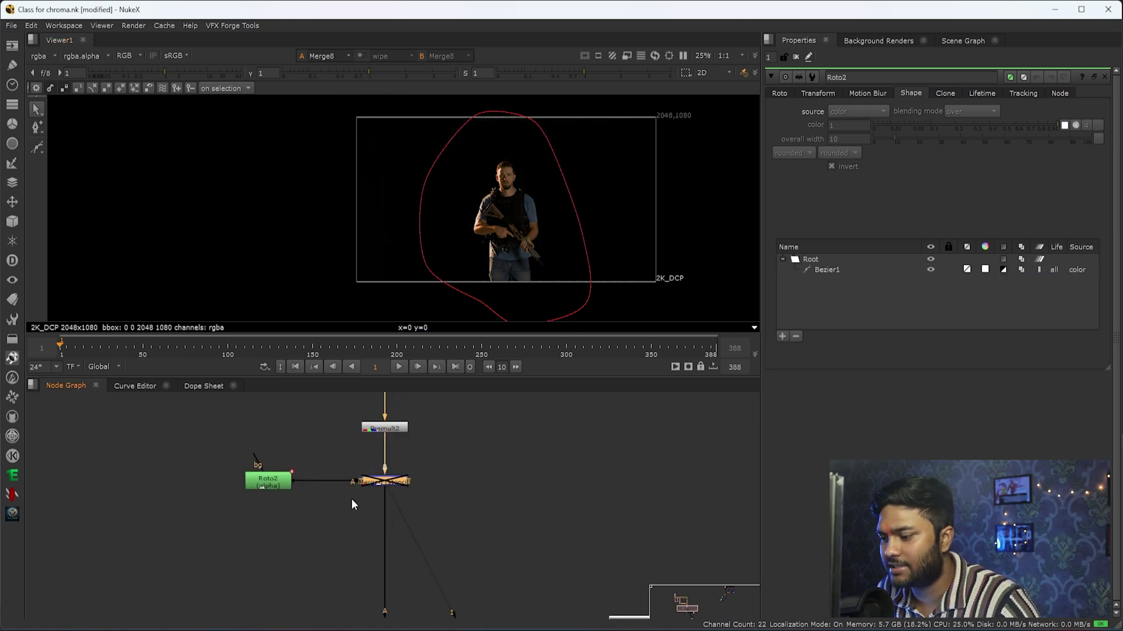
{"action": "left_click_drag", "start_coordinate": [483, 404], "coordinate": [437, 466], "text": "alt"}
{"action": "left_click", "coordinate": [393, 512]}
{"action": "key", "text": "1"}
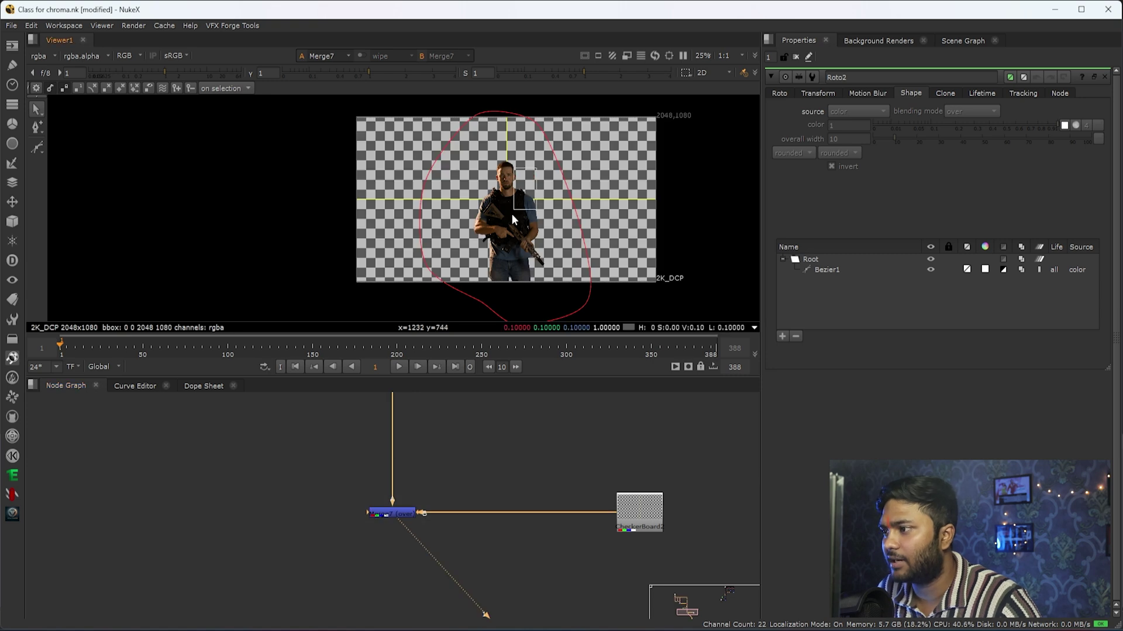
{"action": "scroll", "coordinate": [511, 213], "scroll_direction": "up", "scroll_amount": 2}
{"action": "scroll", "coordinate": [524, 222], "scroll_direction": "down", "scroll_amount": 1}
{"action": "scroll", "coordinate": [524, 221], "scroll_direction": "up", "scroll_amount": 3}
{"action": "scroll", "coordinate": [524, 222], "scroll_direction": "down", "scroll_amount": 2}
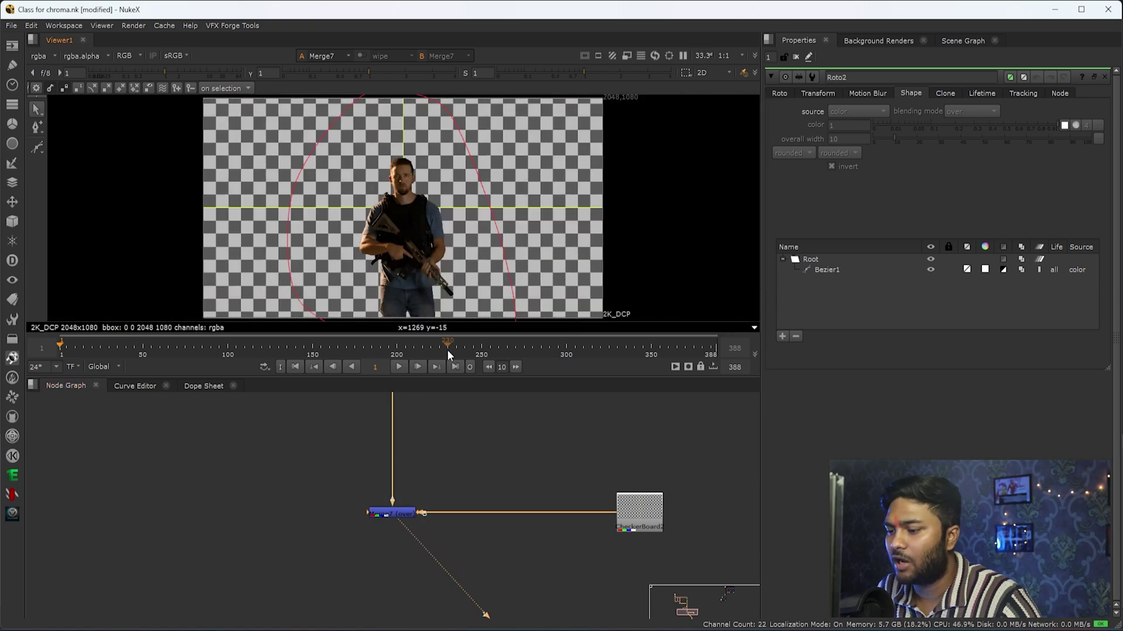
{"action": "scroll", "coordinate": [296, 580], "scroll_direction": "down", "scroll_amount": 5}
Flip the viewer between the Merge7 composite and the Dot8 green plate to inspect hair and arm edges
{"action": "mouse_move", "coordinate": [371, 519]}
{"action": "left_mouse_down", "text": "alt"}
{"action": "mouse_move", "coordinate": [350, 503]}
{"action": "mouse_move", "coordinate": [369, 483]}
{"action": "left_mouse_up", "text": "alt"}
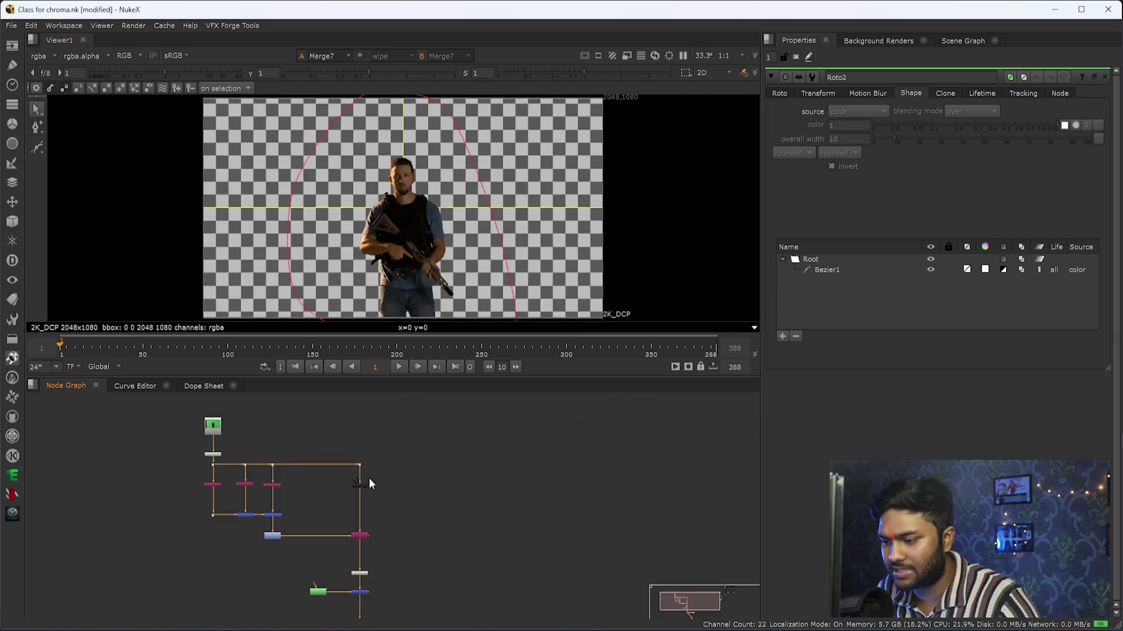
{"action": "scroll", "coordinate": [360, 482], "scroll_direction": "up", "scroll_amount": 5}
{"action": "key", "text": "2"}
{"action": "key", "text": "1"}
{"action": "scroll", "coordinate": [415, 214], "scroll_direction": "up", "scroll_amount": 5}
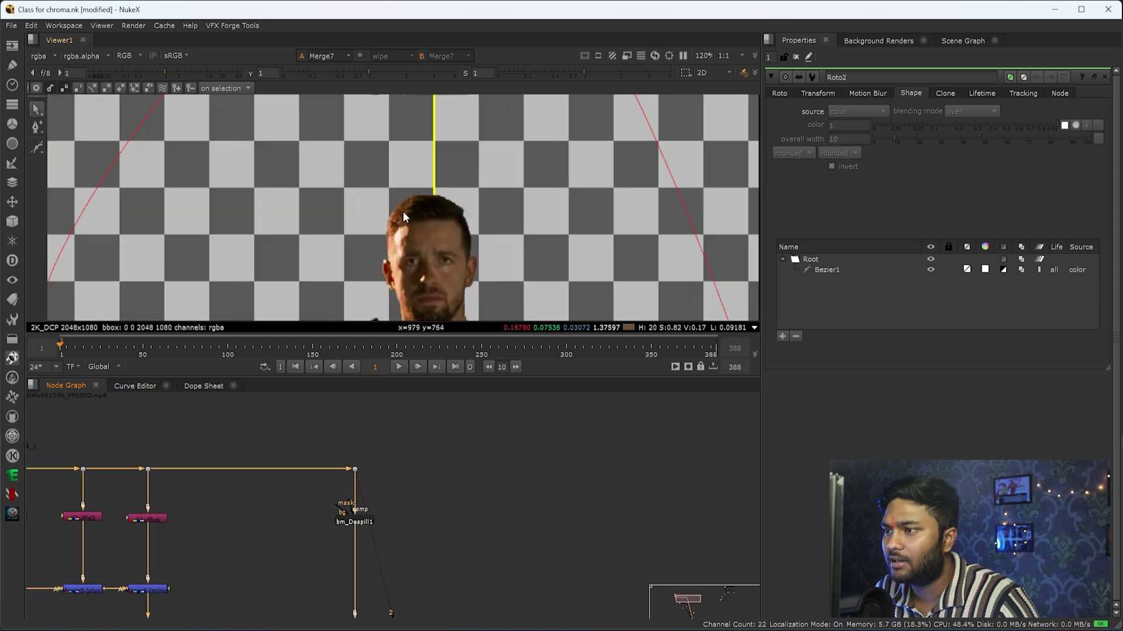
{"action": "key", "text": "2"}
{"action": "scroll", "coordinate": [406, 181], "scroll_direction": "up", "scroll_amount": 4}
{"action": "key", "text": "1"}
{"action": "scroll", "coordinate": [400, 201], "scroll_direction": "up", "scroll_amount": 4}
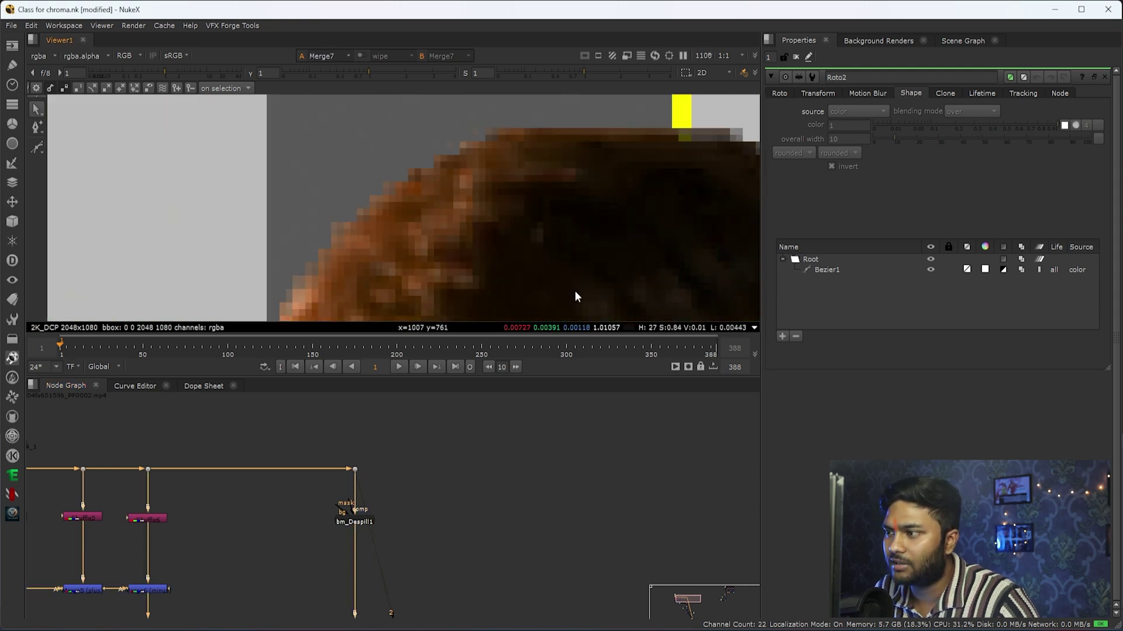
{"action": "key", "text": "1"}
{"action": "scroll", "coordinate": [536, 276], "scroll_direction": "down", "scroll_amount": 5}
{"action": "scroll", "coordinate": [421, 210], "scroll_direction": "up", "scroll_amount": 3}
{"action": "scroll", "coordinate": [395, 193], "scroll_direction": "up", "scroll_amount": 3}
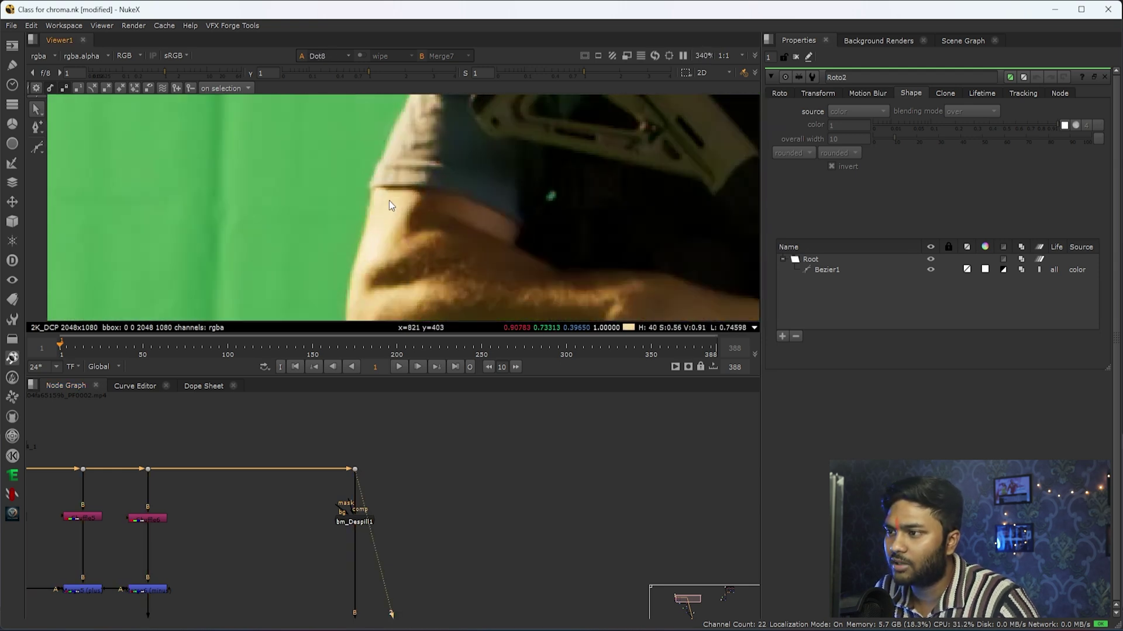
{"action": "key", "text": "2"}
{"action": "scroll", "coordinate": [357, 210], "scroll_direction": "up", "scroll_amount": 4}
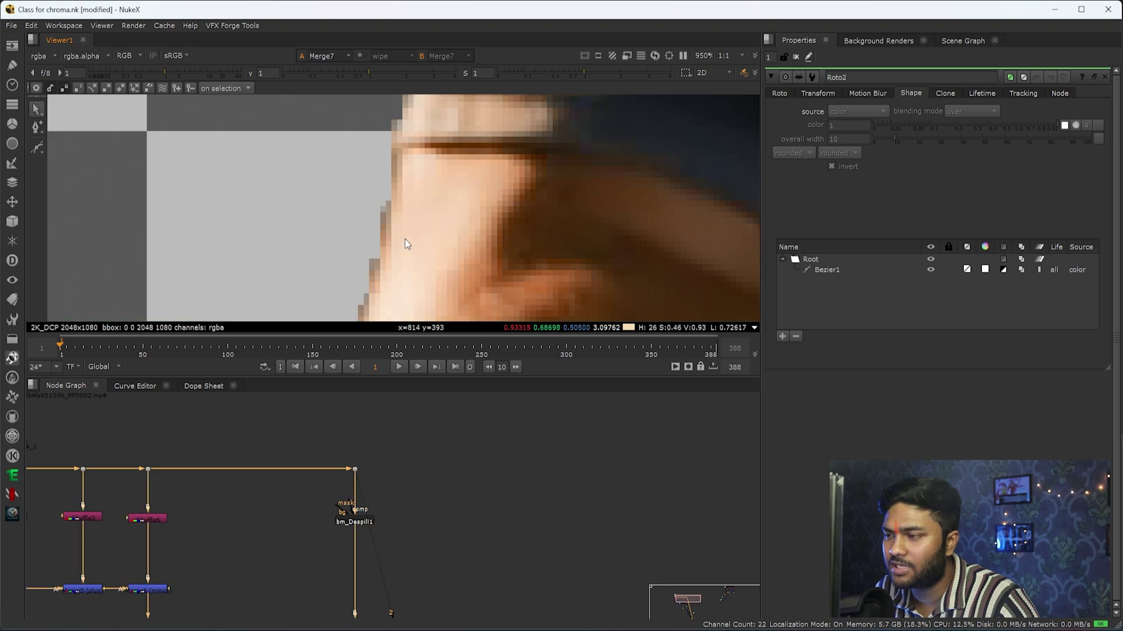
{"action": "key", "text": "1"}
{"action": "scroll", "coordinate": [404, 239], "scroll_direction": "up", "scroll_amount": 3}
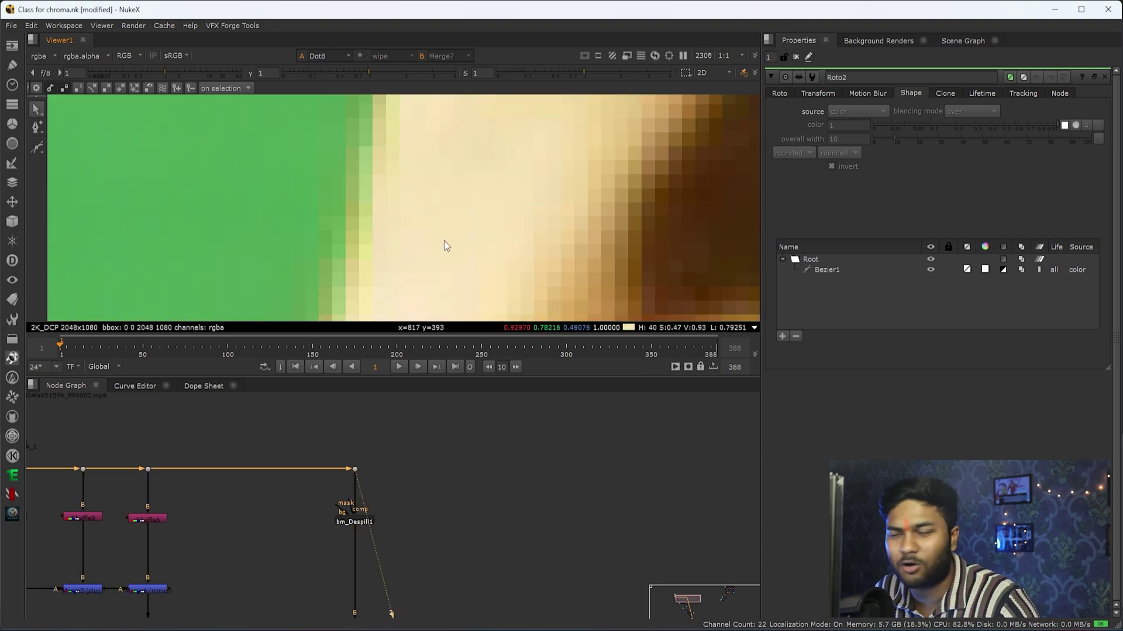
{"action": "key", "text": "2"}
{"action": "scroll", "coordinate": [501, 267], "scroll_direction": "down", "scroll_amount": 5}
{"action": "scroll", "coordinate": [377, 229], "scroll_direction": "up", "scroll_amount": 2}
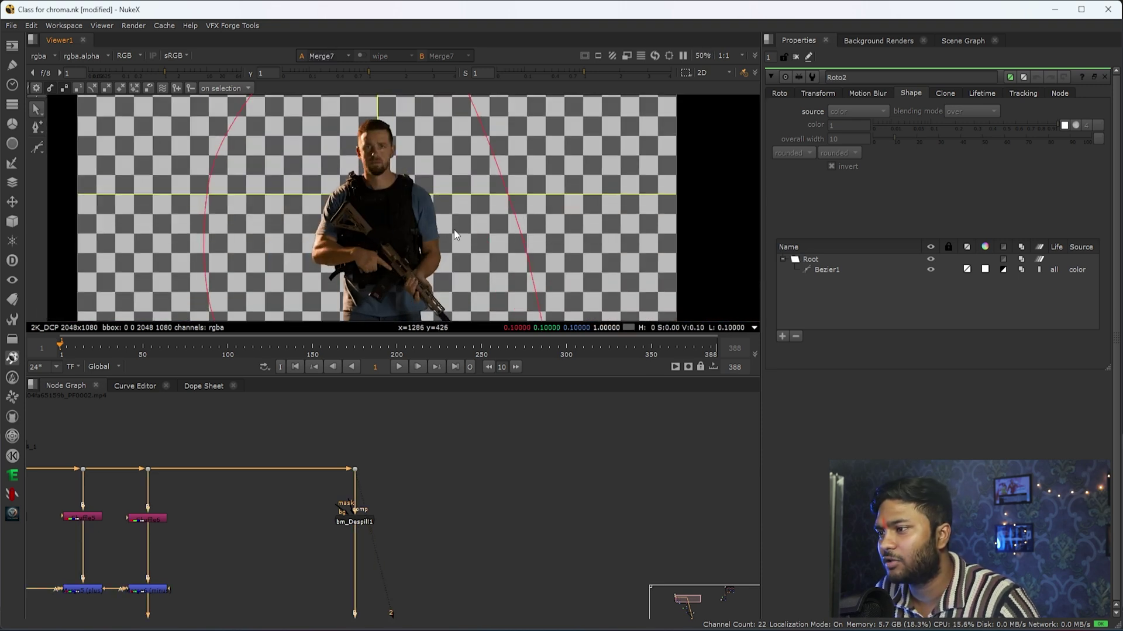
{"action": "scroll", "coordinate": [434, 207], "scroll_direction": "up", "scroll_amount": 3}
{"action": "scroll", "coordinate": [434, 208], "scroll_direction": "up", "scroll_amount": 5}
{"action": "scroll", "coordinate": [463, 214], "scroll_direction": "up", "scroll_amount": 2}
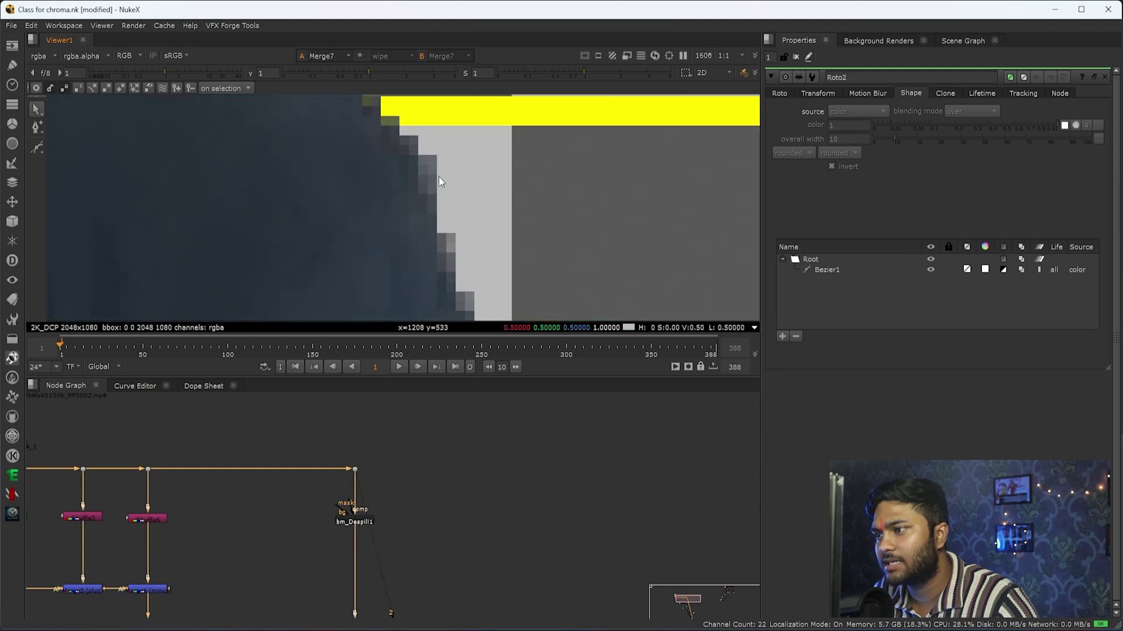
{"action": "scroll", "coordinate": [438, 178], "scroll_direction": "down", "scroll_amount": 2}
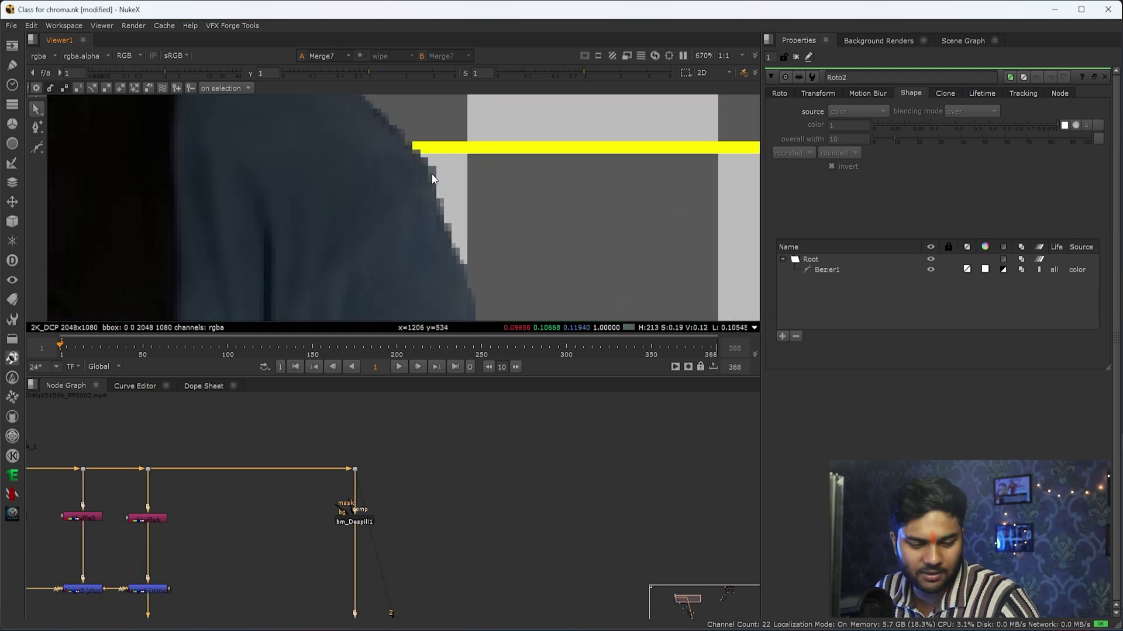
{"action": "key", "text": "1"}
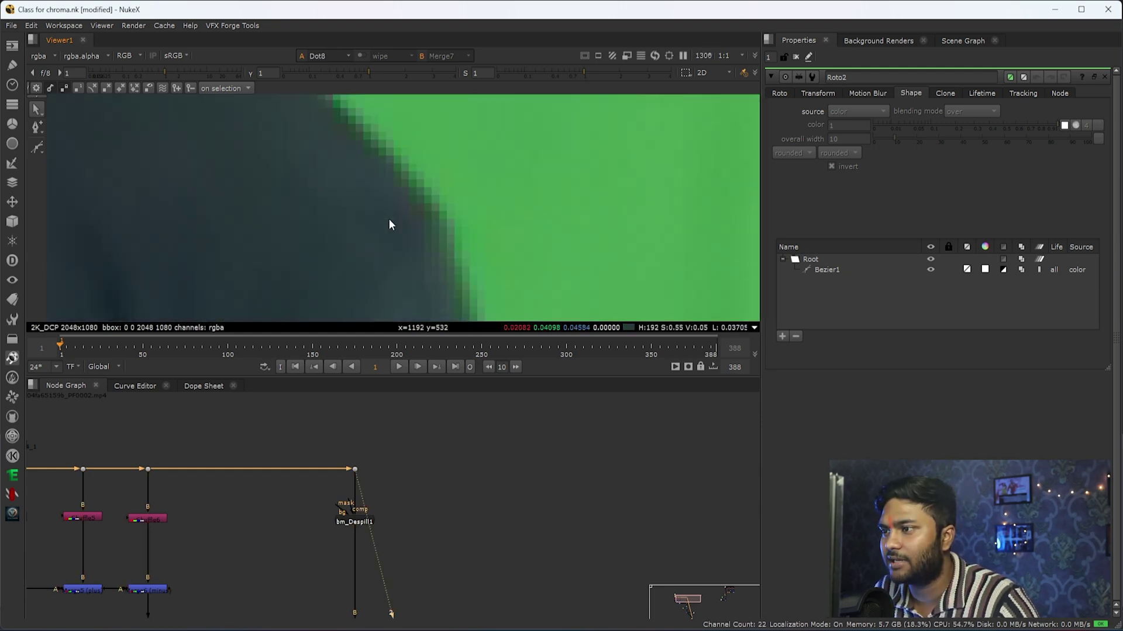
{"action": "key", "text": "2"}
{"action": "key", "text": "1"}
{"action": "scroll", "coordinate": [372, 217], "scroll_direction": "up", "scroll_amount": 2}
{"action": "key", "text": "2"}
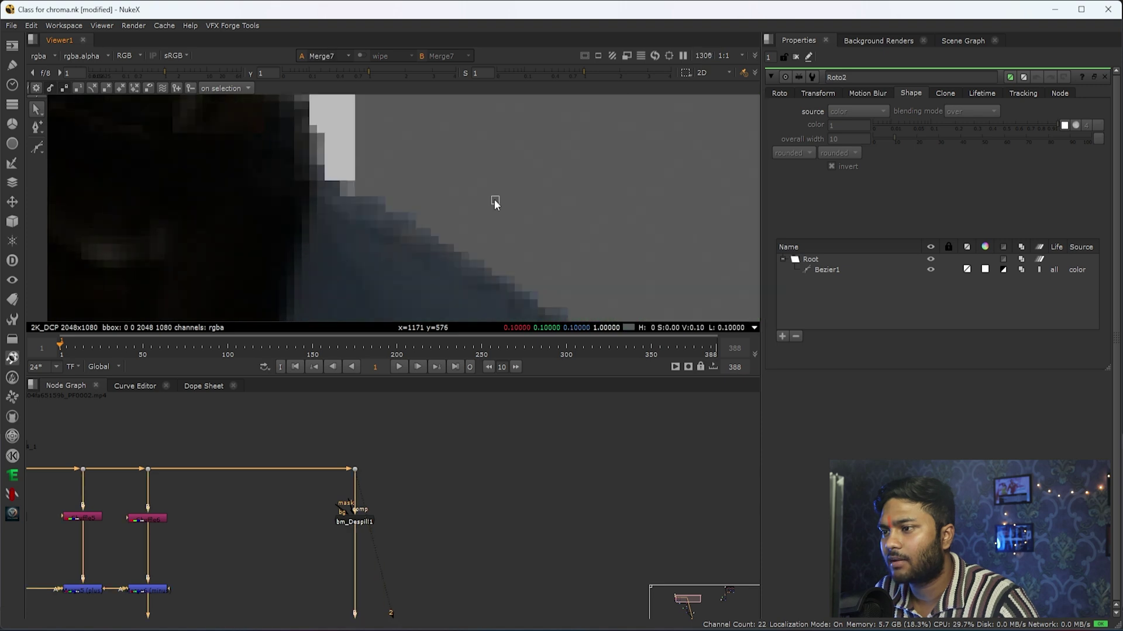
{"action": "key", "text": "1"}
{"action": "key", "text": "f"}
{"action": "key", "text": "2"}
{"action": "scroll", "coordinate": [381, 150], "scroll_direction": "up", "scroll_amount": 3}
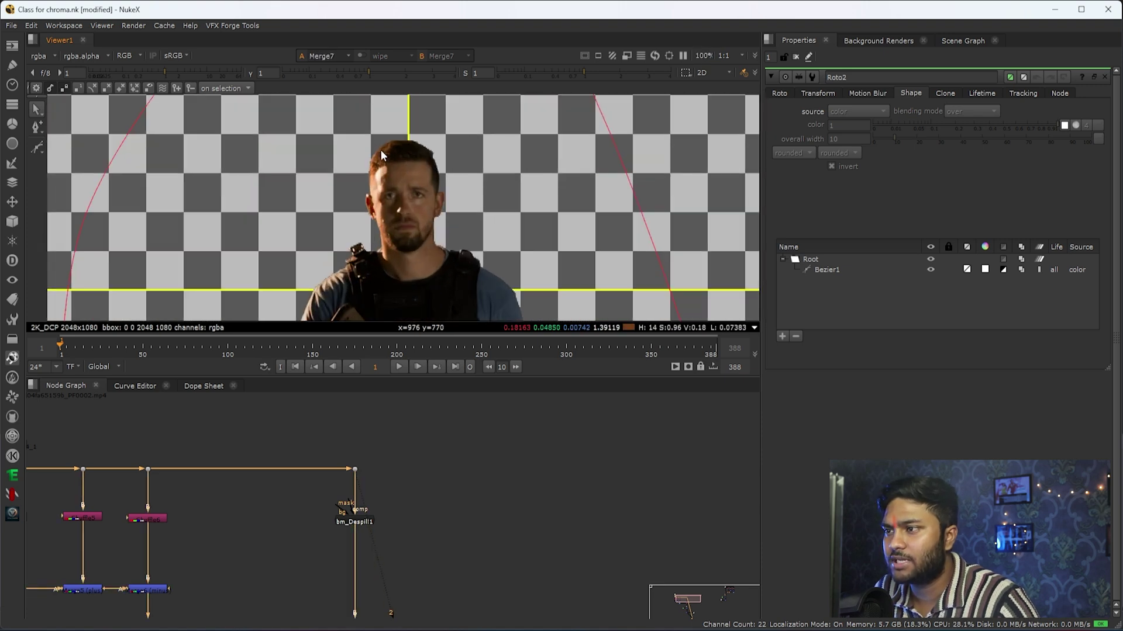
{"action": "scroll", "coordinate": [376, 147], "scroll_direction": "up", "scroll_amount": 2}
{"action": "scroll", "coordinate": [376, 147], "scroll_direction": "up", "scroll_amount": 3}
{"action": "scroll", "coordinate": [420, 489], "scroll_direction": "up", "scroll_amount": 3}
Drop a FilterErode onto the Grade2–Copy2 pipe and switch its filter dropdown to gaussian
{"action": "key", "text": "Tab"}
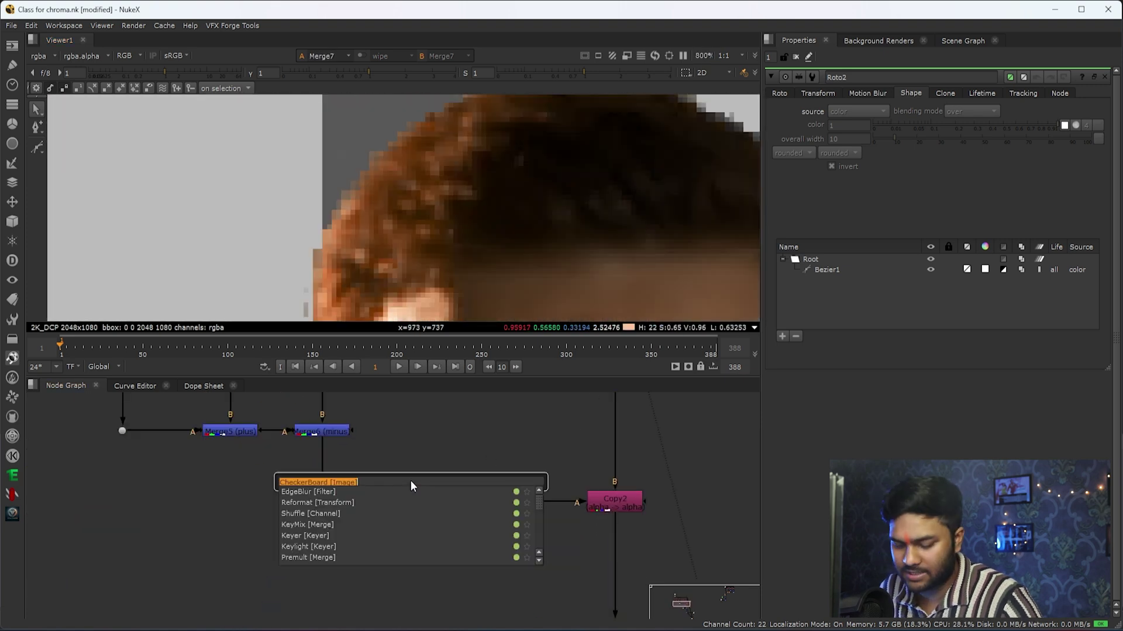
{"action": "type", "text": "filter) [Filter"}
{"action": "key", "text": "Return"}
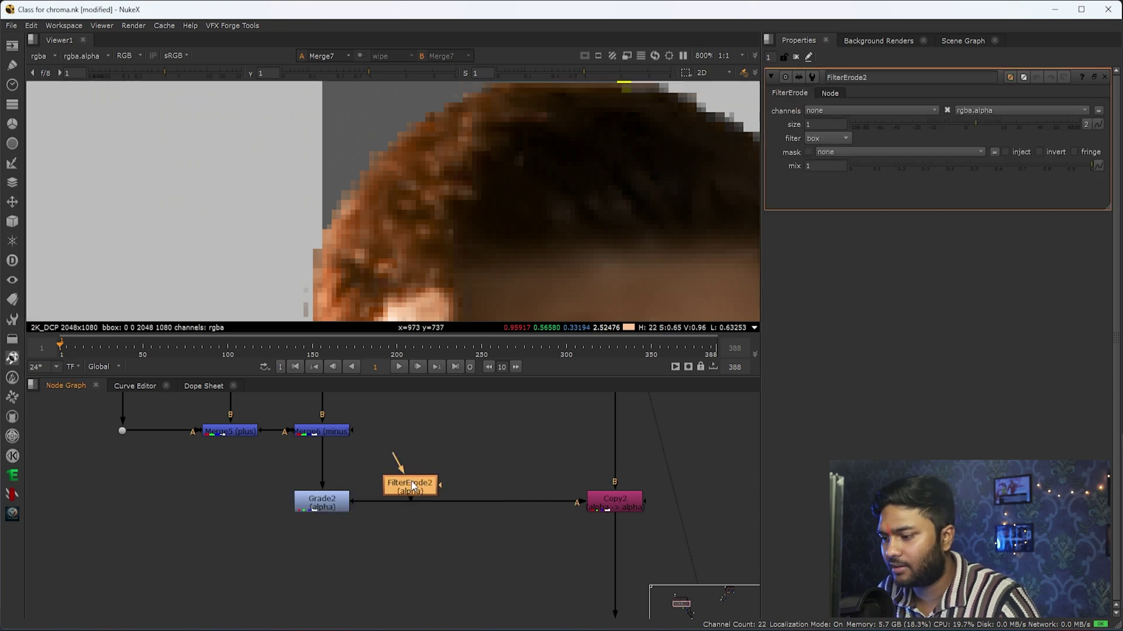
{"action": "left_click_drag", "start_coordinate": [411, 486], "coordinate": [430, 504]}
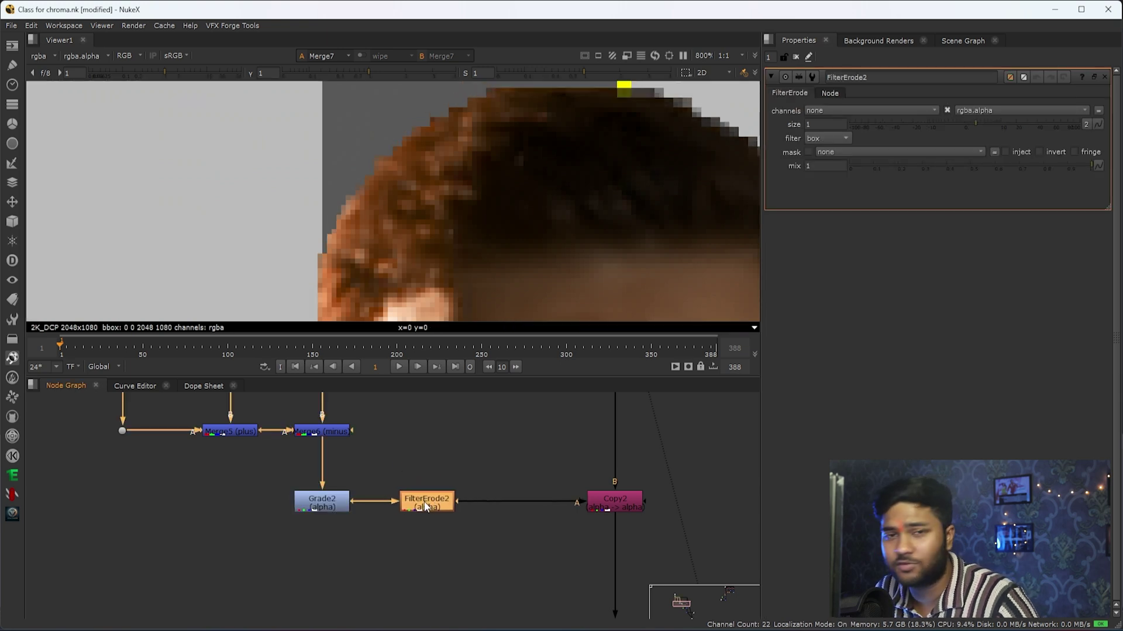
{"action": "left_click", "coordinate": [829, 138]}
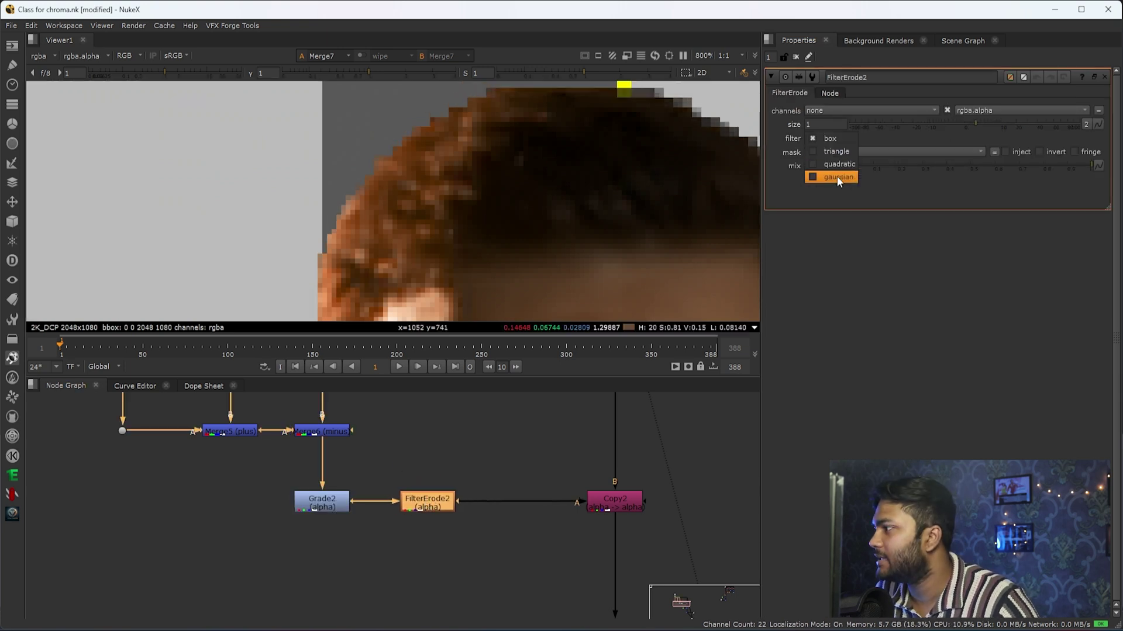
{"action": "left_click", "coordinate": [834, 171]}
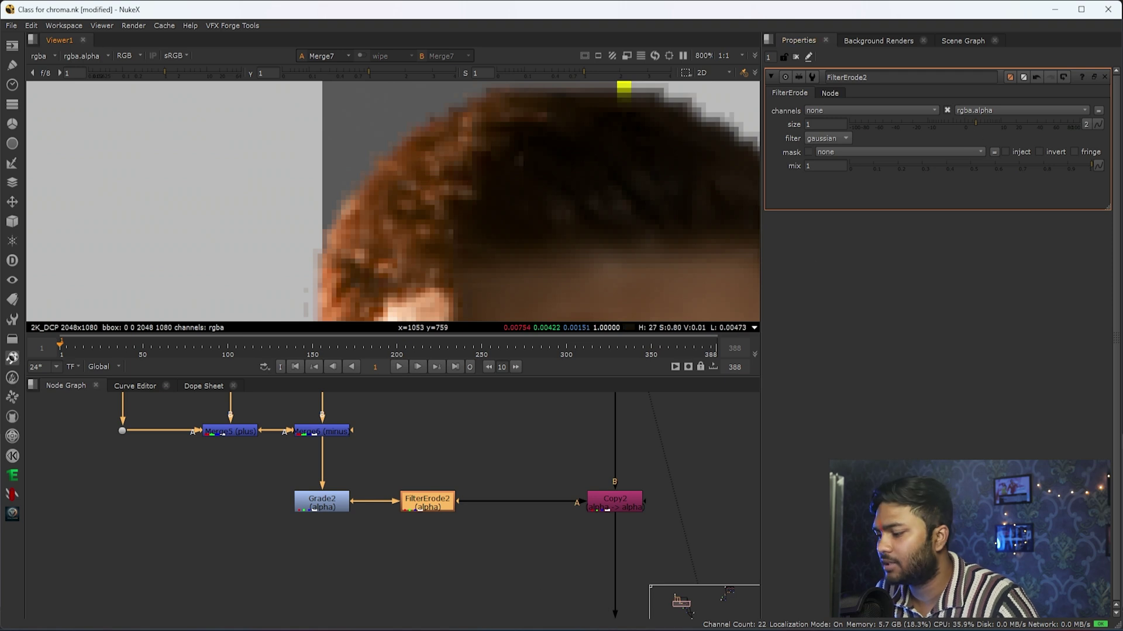
{"action": "scroll", "coordinate": [606, 513], "scroll_direction": "down", "scroll_amount": 3}
{"action": "left_click_drag", "start_coordinate": [606, 513], "coordinate": [507, 583]}
{"action": "mouse_move", "coordinate": [425, 578]}
{"action": "left_mouse_down"}
{"action": "mouse_move", "coordinate": [514, 522]}
{"action": "mouse_move", "coordinate": [484, 471]}
{"action": "left_mouse_up"}
{"action": "scroll", "coordinate": [484, 471], "scroll_direction": "down", "scroll_amount": 2}
{"action": "left_click", "coordinate": [467, 458]}
{"action": "key", "text": "1"}
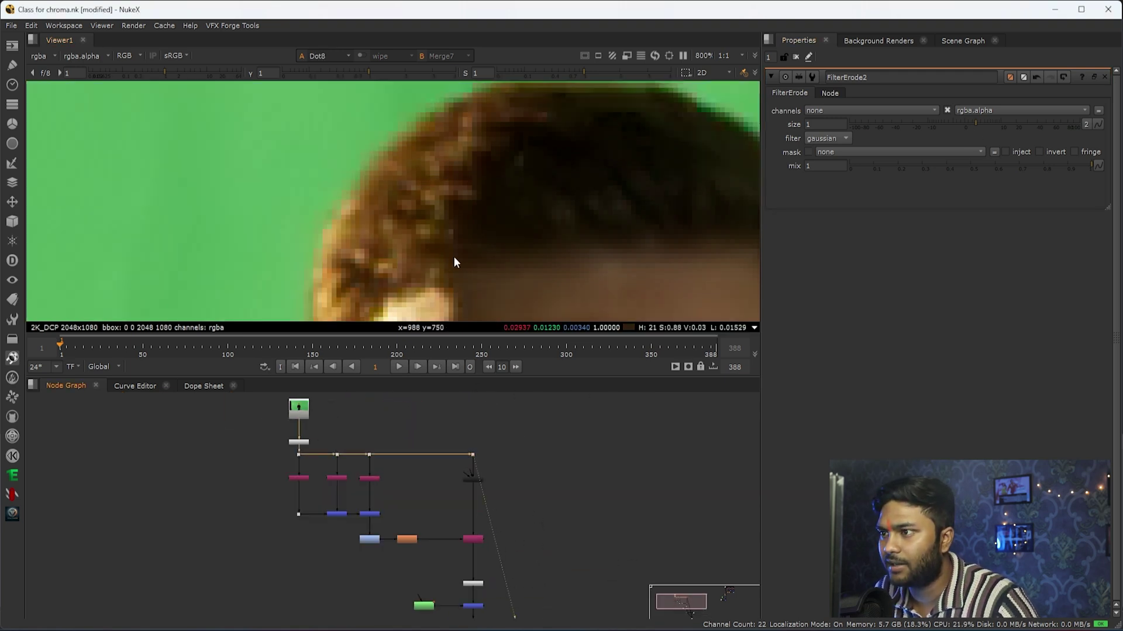
{"action": "key", "text": "1"}
{"action": "scroll", "coordinate": [358, 169], "scroll_direction": "up", "scroll_amount": 3}
{"action": "scroll", "coordinate": [322, 167], "scroll_direction": "down", "scroll_amount": 2}
{"action": "scroll", "coordinate": [371, 279], "scroll_direction": "up", "scroll_amount": 2}
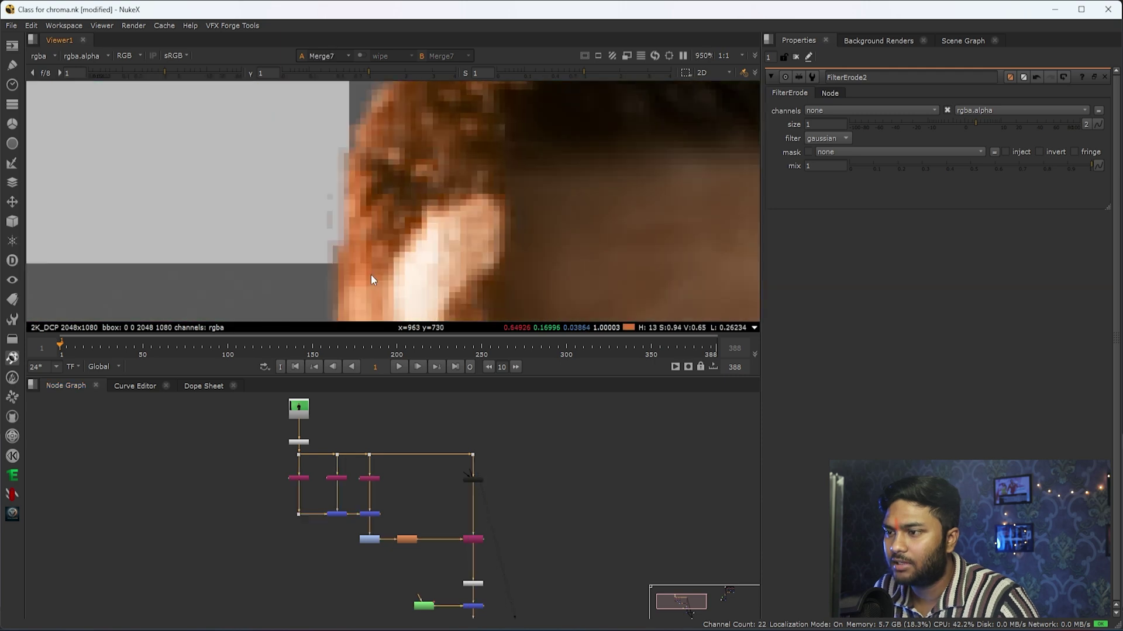
{"action": "scroll", "coordinate": [371, 279], "scroll_direction": "down", "scroll_amount": 8}
{"action": "left_click_drag", "start_coordinate": [399, 288], "coordinate": [428, 237]}
{"action": "scroll", "coordinate": [462, 140], "scroll_direction": "up", "scroll_amount": 4}
{"action": "scroll", "coordinate": [255, 138], "scroll_direction": "up", "scroll_amount": 6}
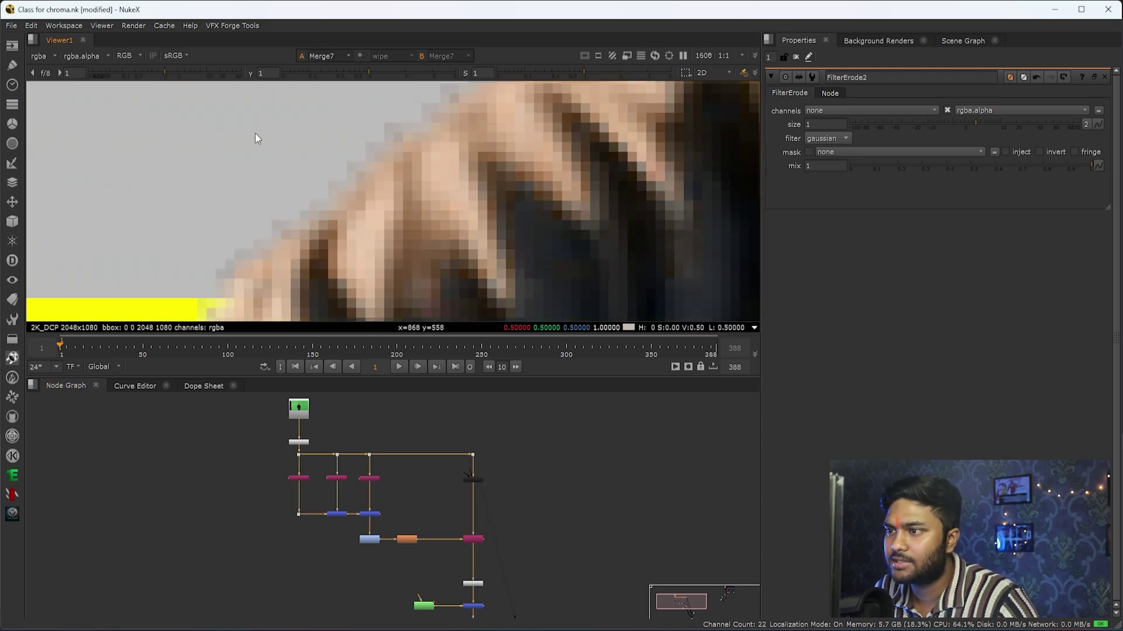
{"action": "scroll", "coordinate": [256, 138], "scroll_direction": "down", "scroll_amount": 8}
{"action": "scroll", "coordinate": [493, 251], "scroll_direction": "up", "scroll_amount": 5}
{"action": "left_click_drag", "start_coordinate": [362, 250], "coordinate": [374, 238]}
{"action": "scroll", "coordinate": [375, 238], "scroll_direction": "up", "scroll_amount": 2}
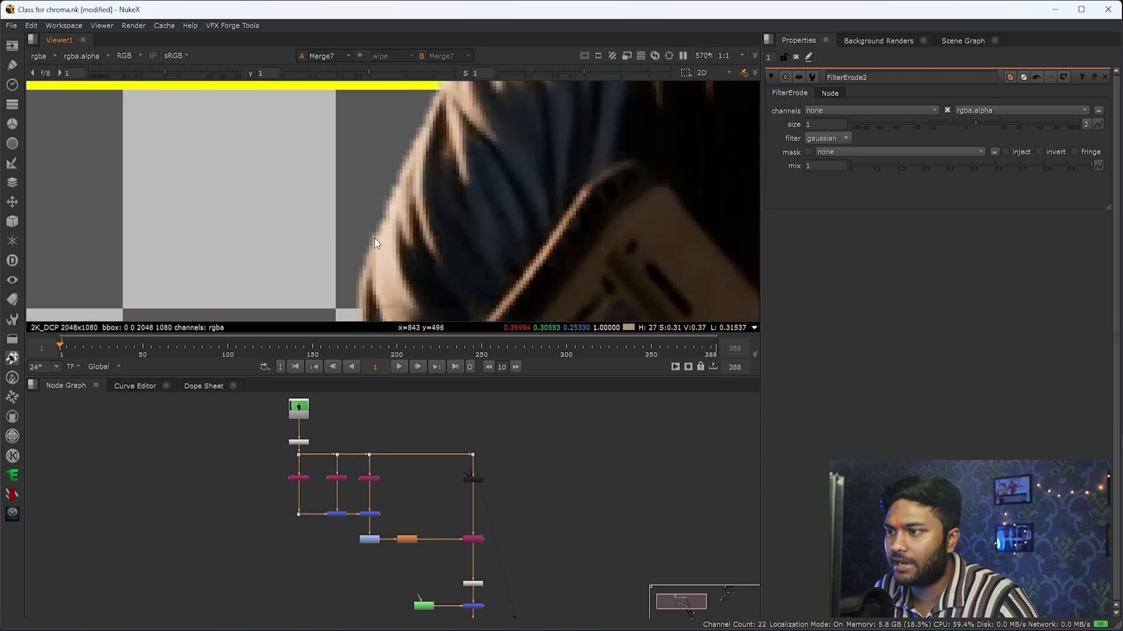
{"action": "key", "text": "1"}
{"action": "scroll", "coordinate": [378, 190], "scroll_direction": "up", "scroll_amount": 2}
{"action": "left_click_drag", "start_coordinate": [378, 190], "coordinate": [543, 269]}
{"action": "scroll", "coordinate": [544, 269], "scroll_direction": "up", "scroll_amount": 2}
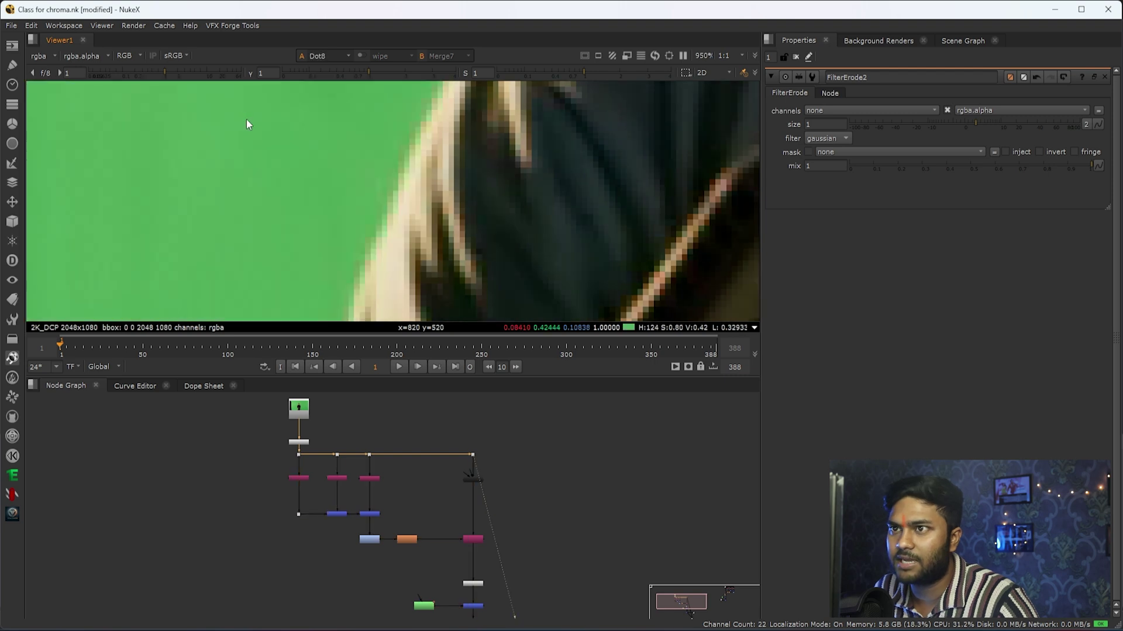
{"action": "key", "text": "1"}
{"action": "key", "text": "1"}
{"action": "key", "text": "1"}
{"action": "key", "text": "1"}
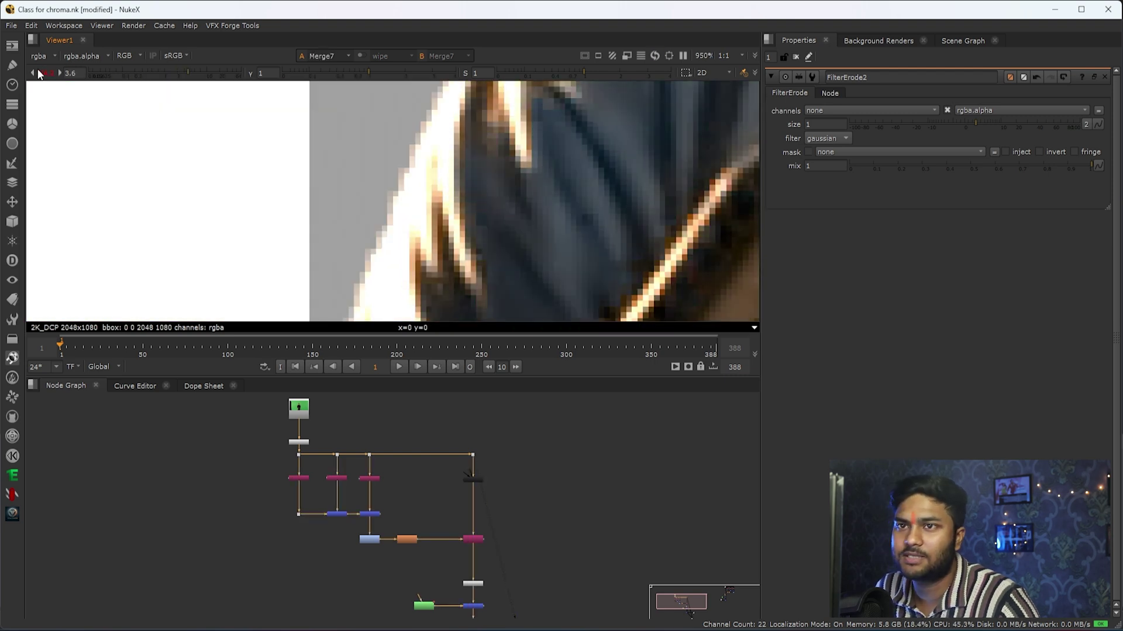
{"action": "key", "text": "f"}
{"action": "scroll", "coordinate": [485, 538], "scroll_direction": "down", "scroll_amount": 2}
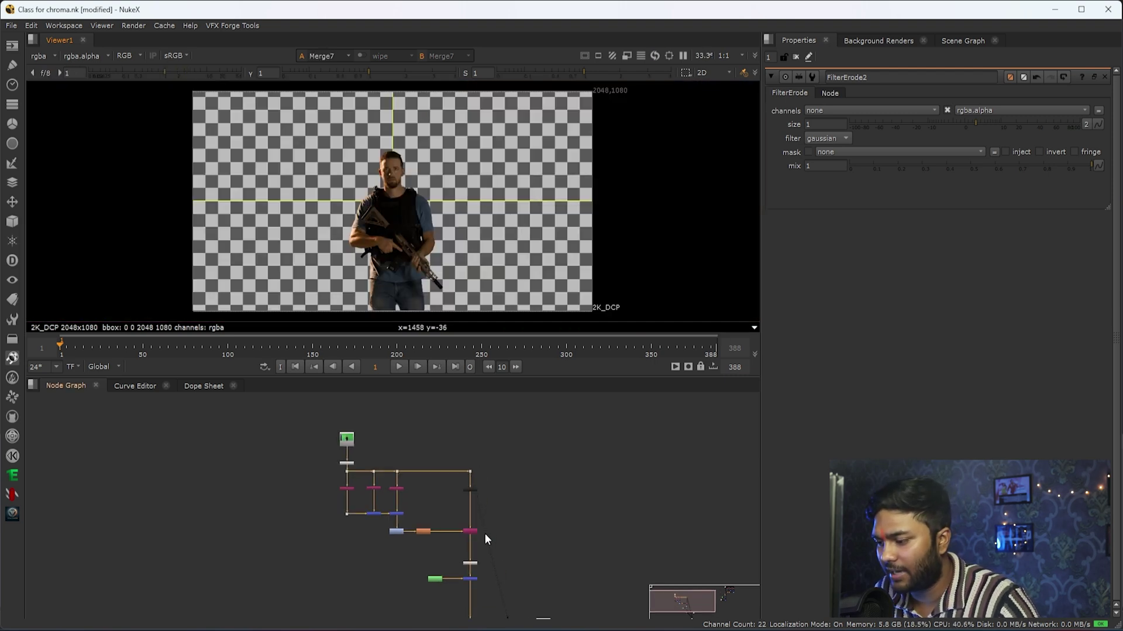
{"action": "scroll", "coordinate": [484, 534], "scroll_direction": "up", "scroll_amount": 3}
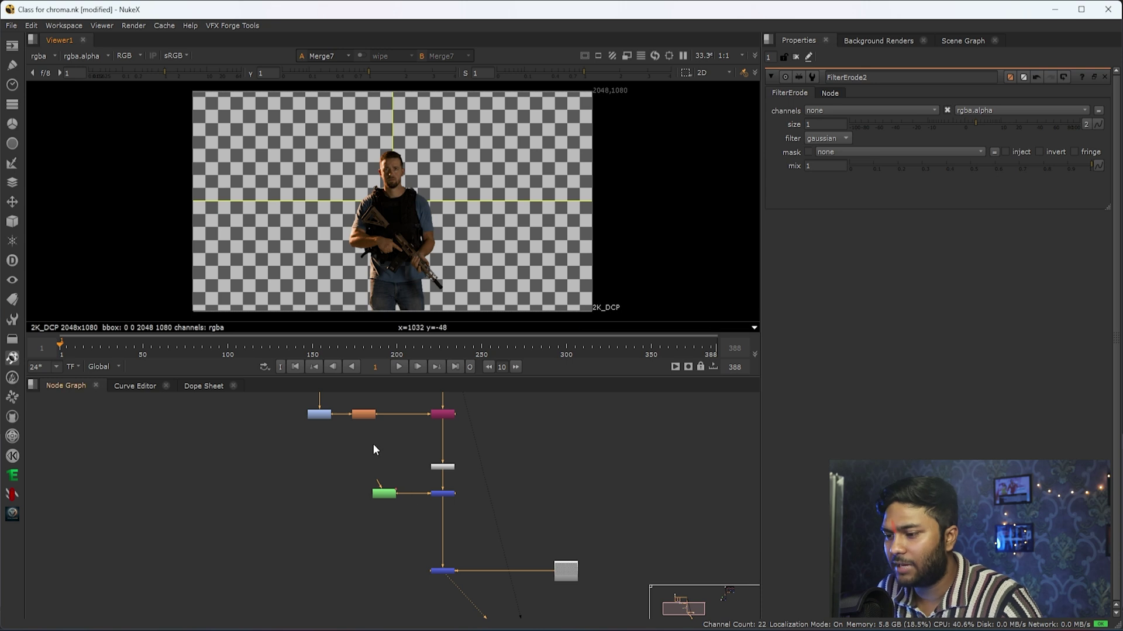
{"action": "scroll", "coordinate": [380, 492], "scroll_direction": "down", "scroll_amount": 2}
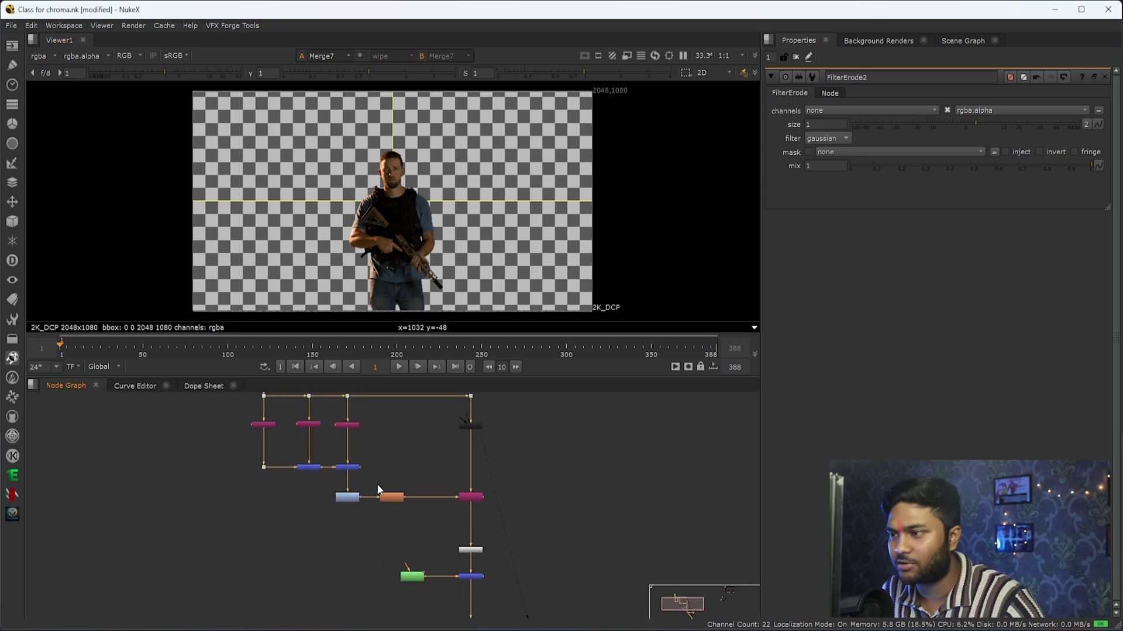
{"action": "mouse_move", "coordinate": [377, 485]}
{"action": "left_mouse_down", "text": "alt"}
{"action": "mouse_move", "coordinate": [488, 514]}
{"action": "mouse_move", "coordinate": [462, 384]}
{"action": "left_mouse_up", "text": "alt"}
{"action": "scroll", "coordinate": [495, 396], "scroll_direction": "down", "scroll_amount": 2}
{"action": "key", "text": "1"}
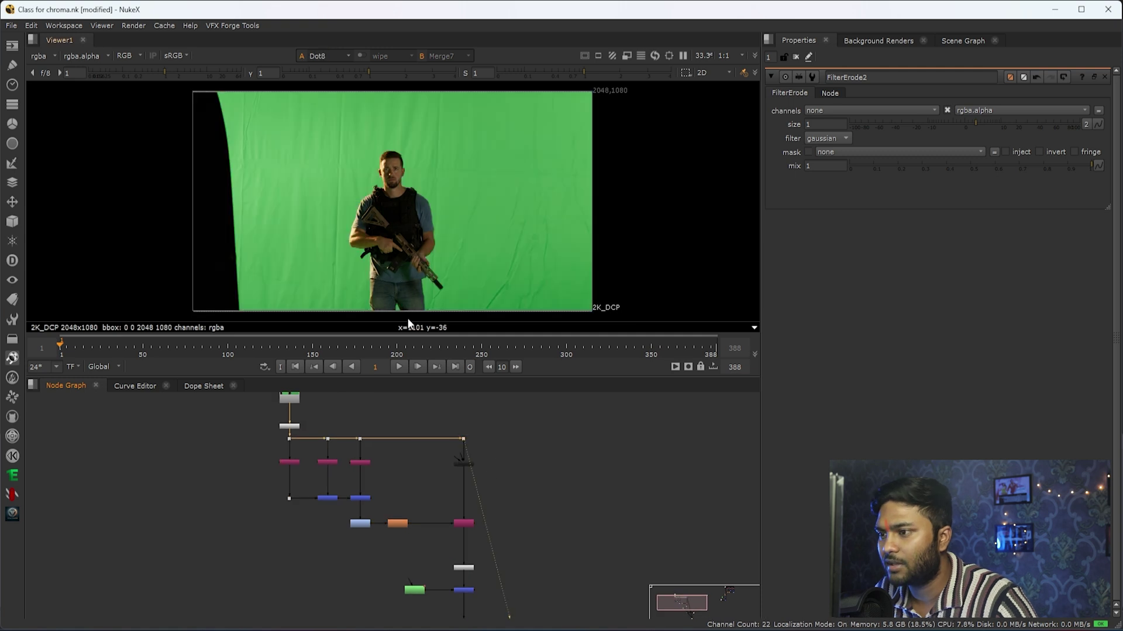
{"action": "key", "text": "1"}
{"action": "scroll", "coordinate": [408, 263], "scroll_direction": "up", "scroll_amount": 4}
{"action": "scroll", "coordinate": [447, 229], "scroll_direction": "up", "scroll_amount": 2}
{"action": "scroll", "coordinate": [448, 229], "scroll_direction": "up", "scroll_amount": 3}
{"action": "scroll", "coordinate": [443, 245], "scroll_direction": "up", "scroll_amount": 3}
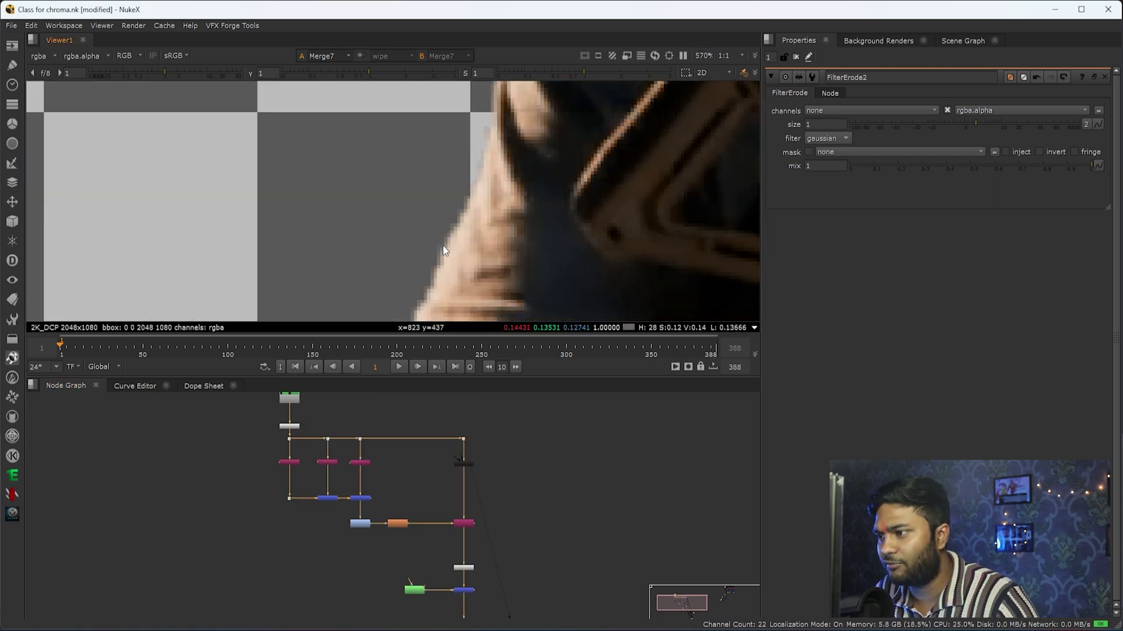
{"action": "scroll", "coordinate": [442, 246], "scroll_direction": "up", "scroll_amount": 2}
{"action": "key", "text": "f"}
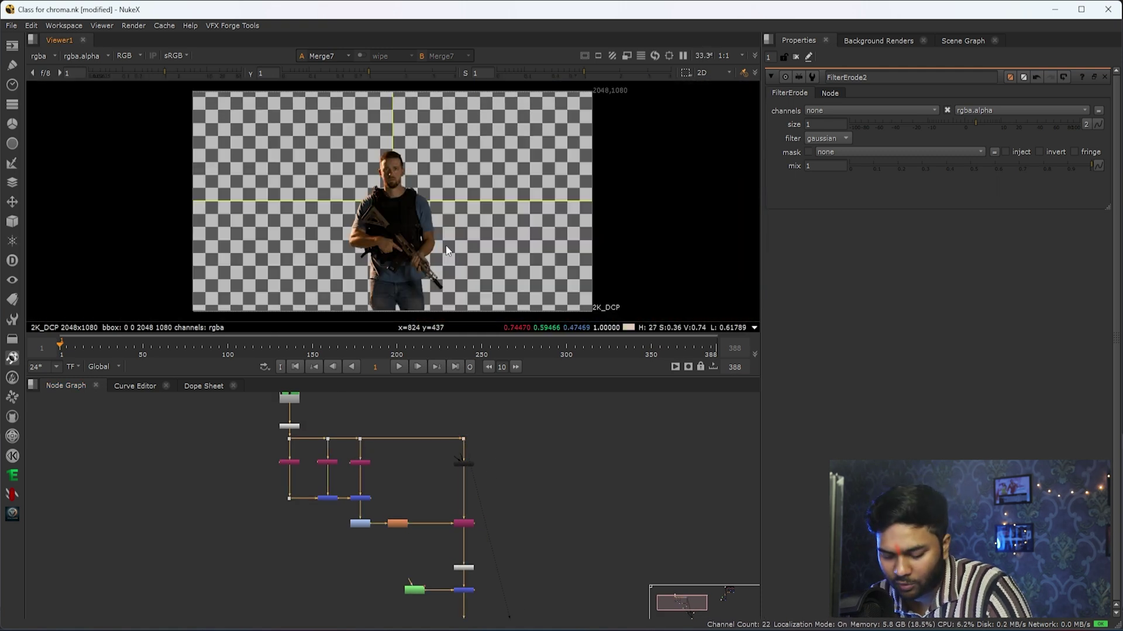